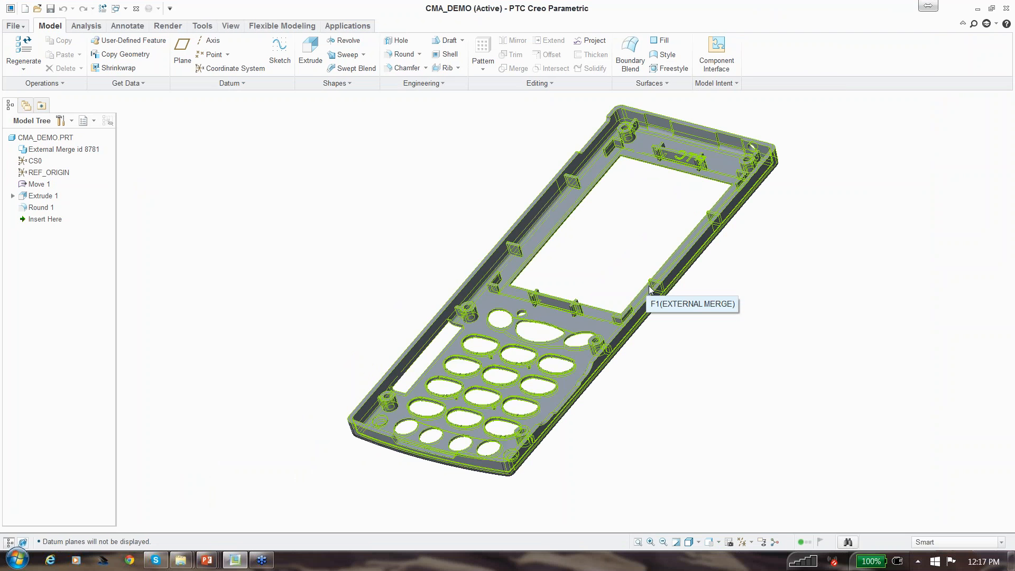
Start the Mold Analysis application for the CMA_DEMO phone cover part.
middle_drag(654, 287, 620, 189)
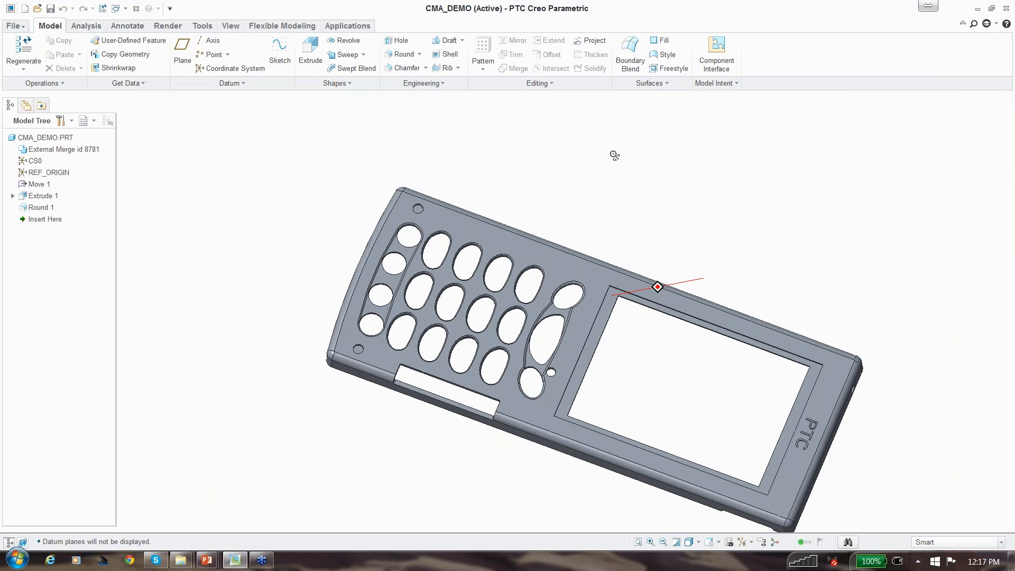
middle_drag(611, 154, 650, 287)
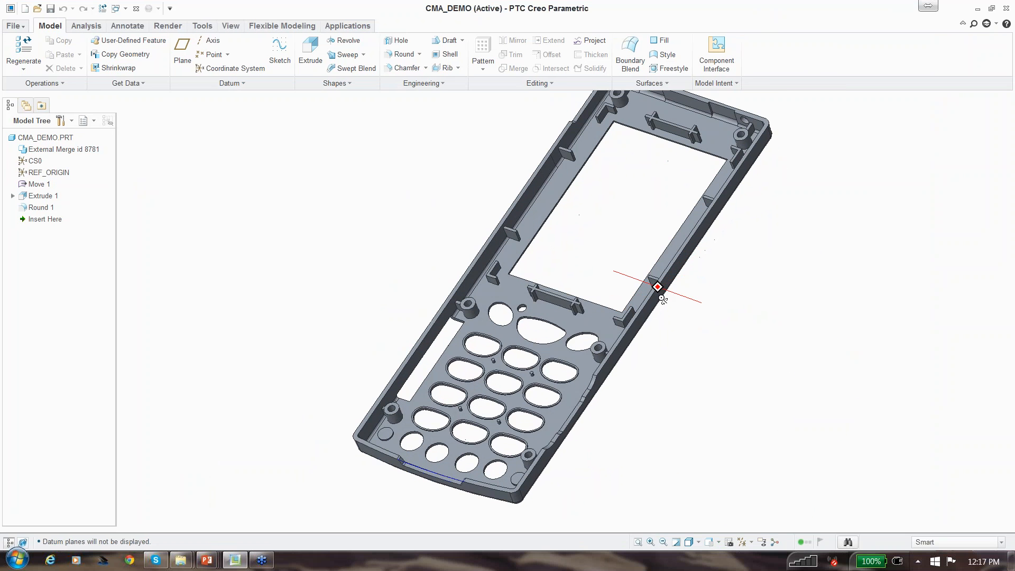
scroll(629, 271, up, 2)
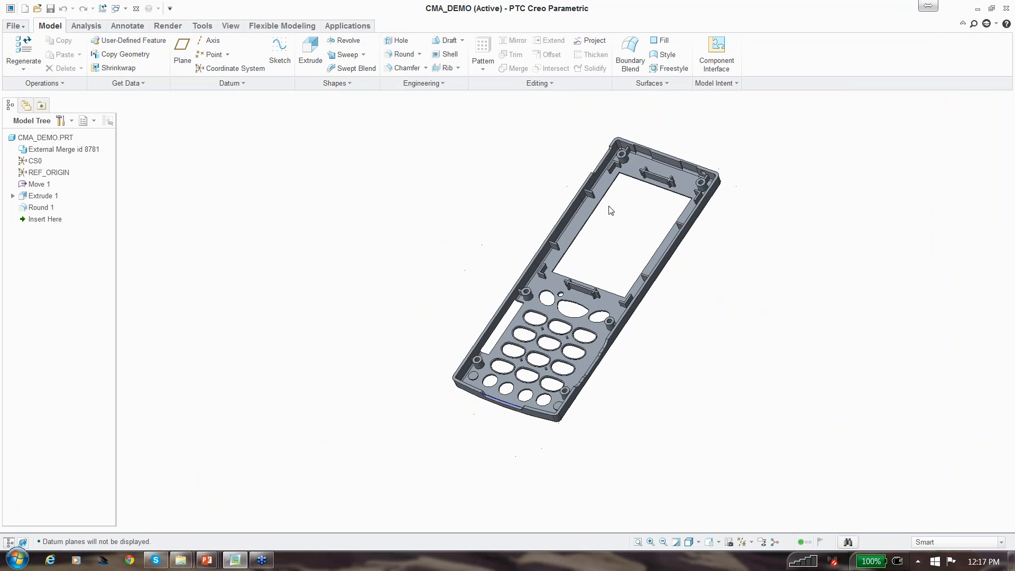
scroll(585, 196, down, 1)
mouse_move(565, 246)
middle_down()
mouse_move(573, 237)
mouse_move(461, 255)
middle_up()
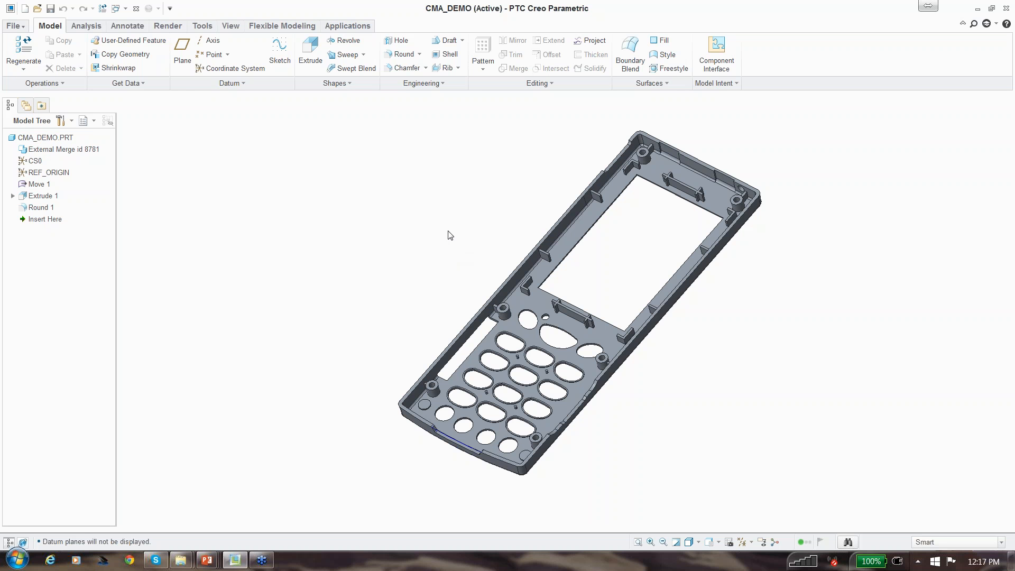
click(343, 26)
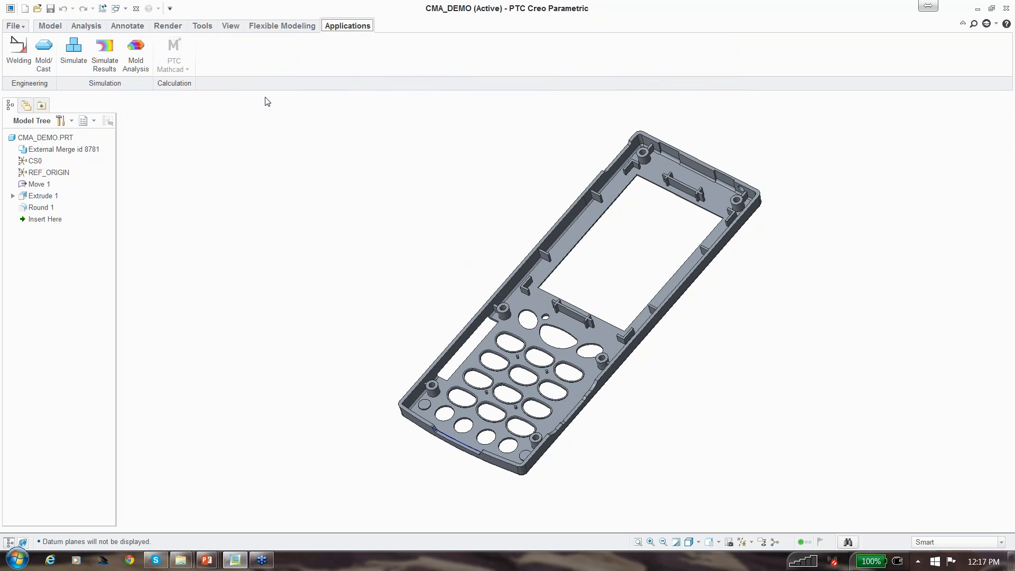
click(136, 66)
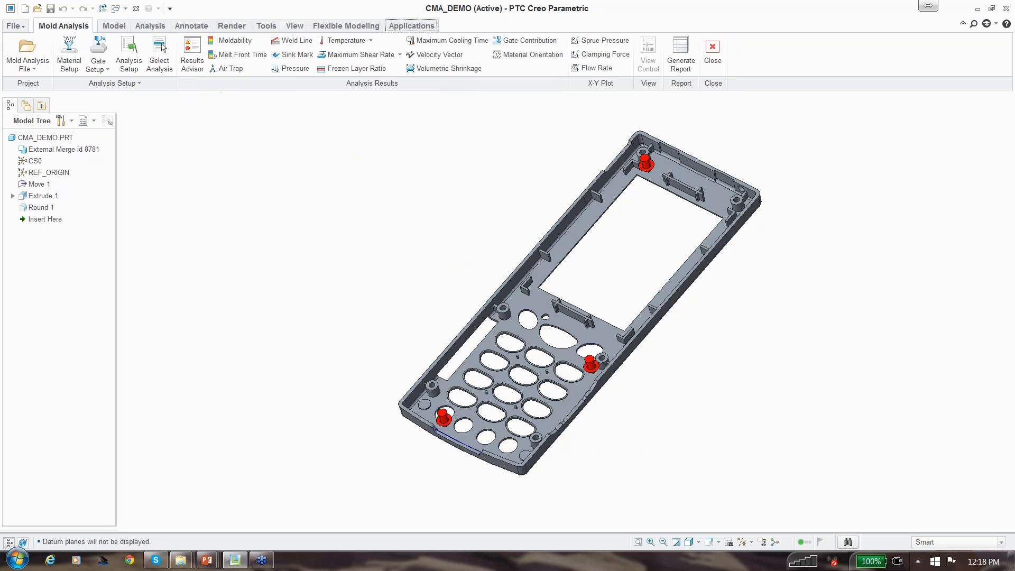
Retrieve the saved mold analysis project CMA_DEMO.xedz from the CMA_demo_modeldata folder.
key(alt+Tab)
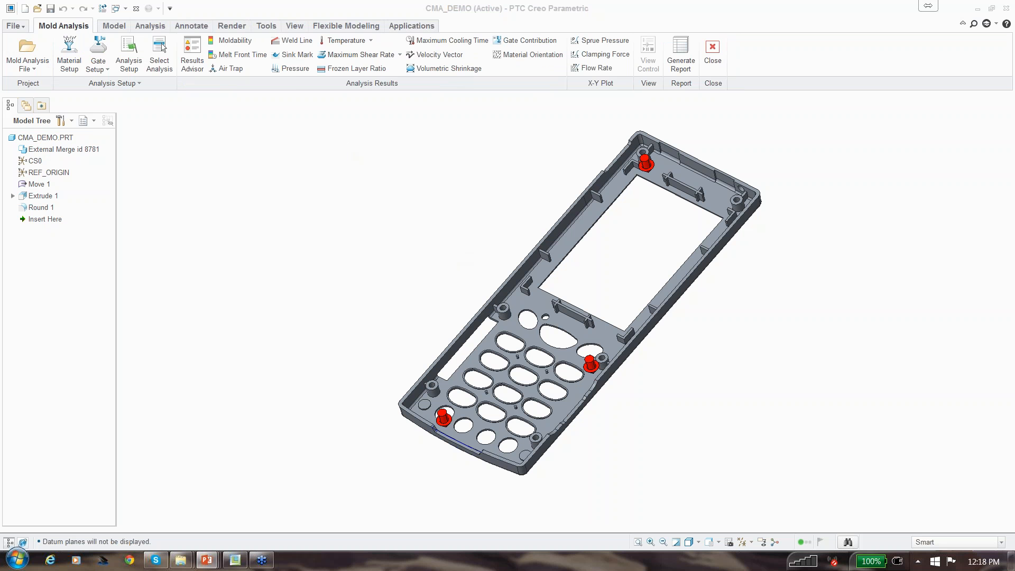
click(400, 180)
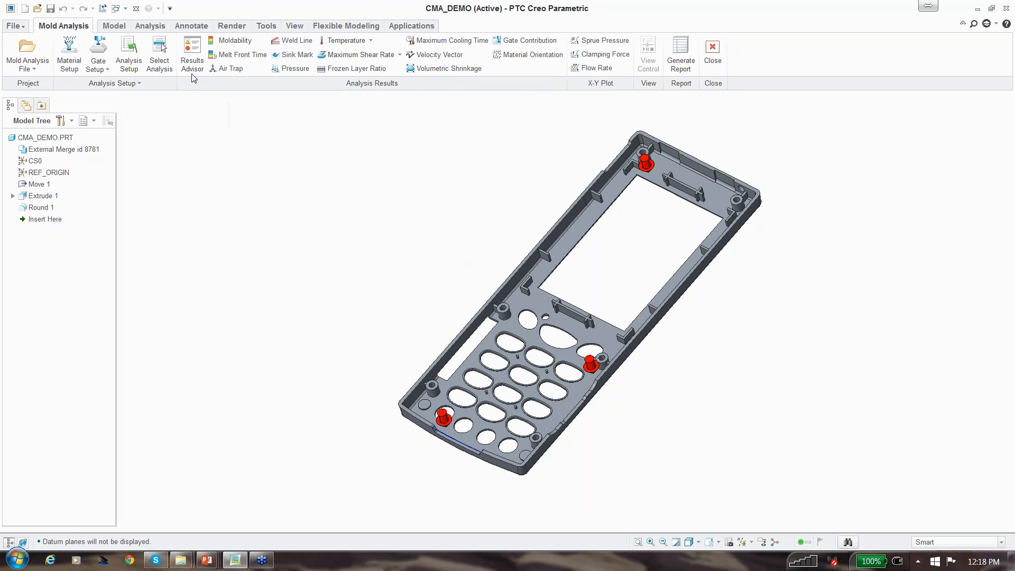
click(36, 73)
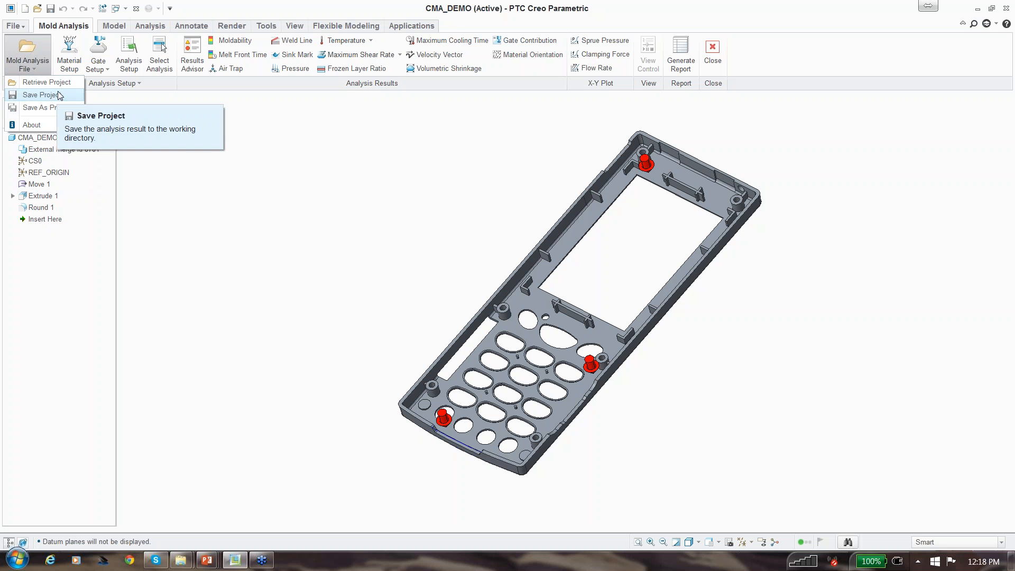
click(60, 96)
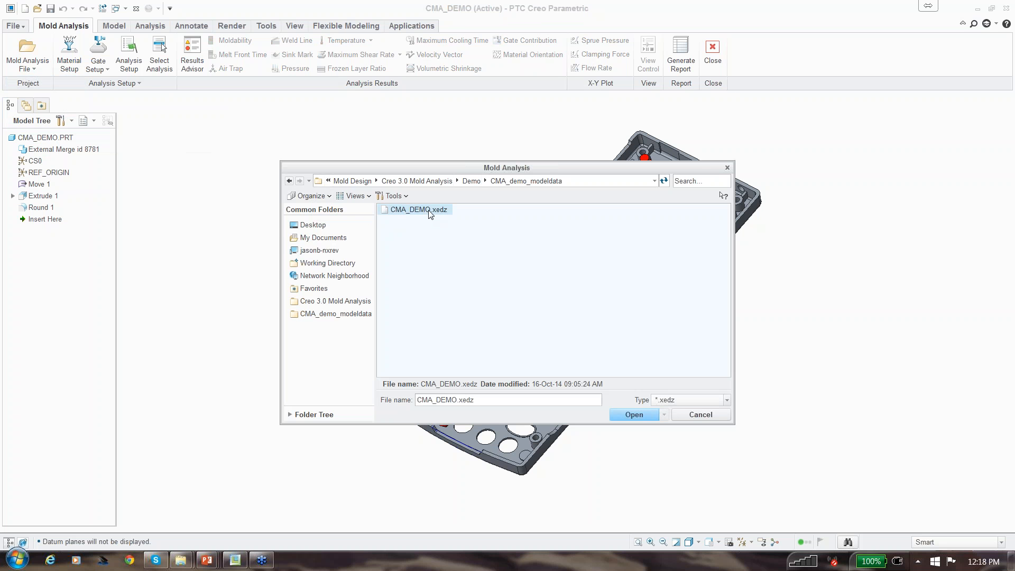
double_click(429, 211)
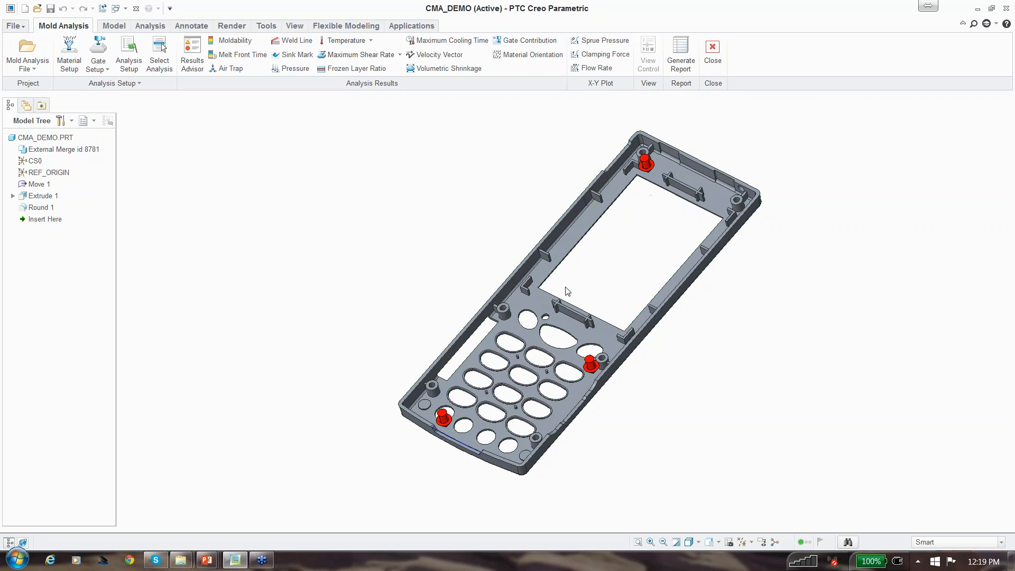
Compare the material and process information of the stored analyses Run1 with 2 gates and Run2 with 3 gates.
middle_drag(566, 290, 564, 259)
scroll(630, 243, up, 3)
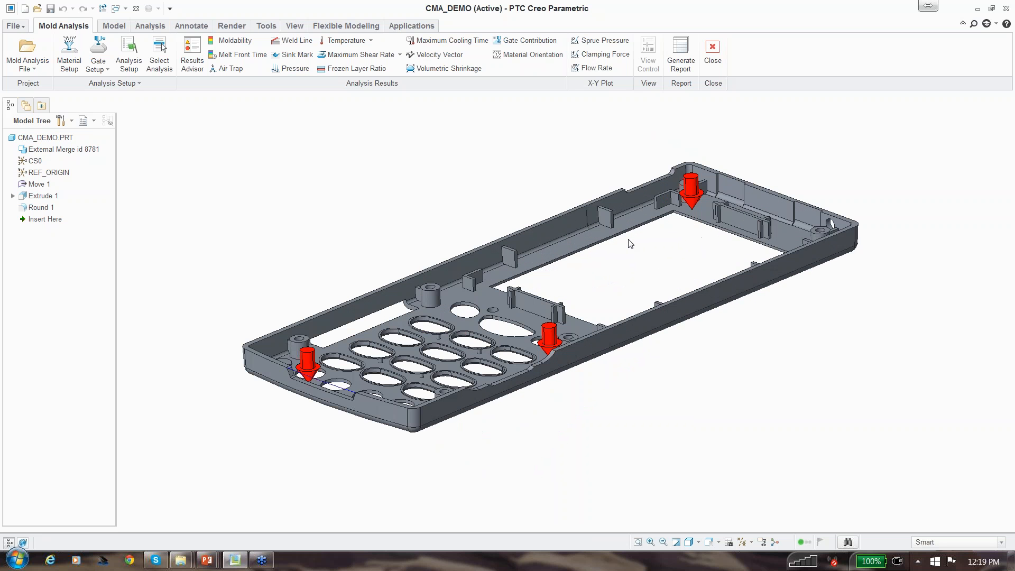
mouse_move(630, 243)
middle_down()
mouse_move(630, 256)
mouse_move(613, 265)
middle_up()
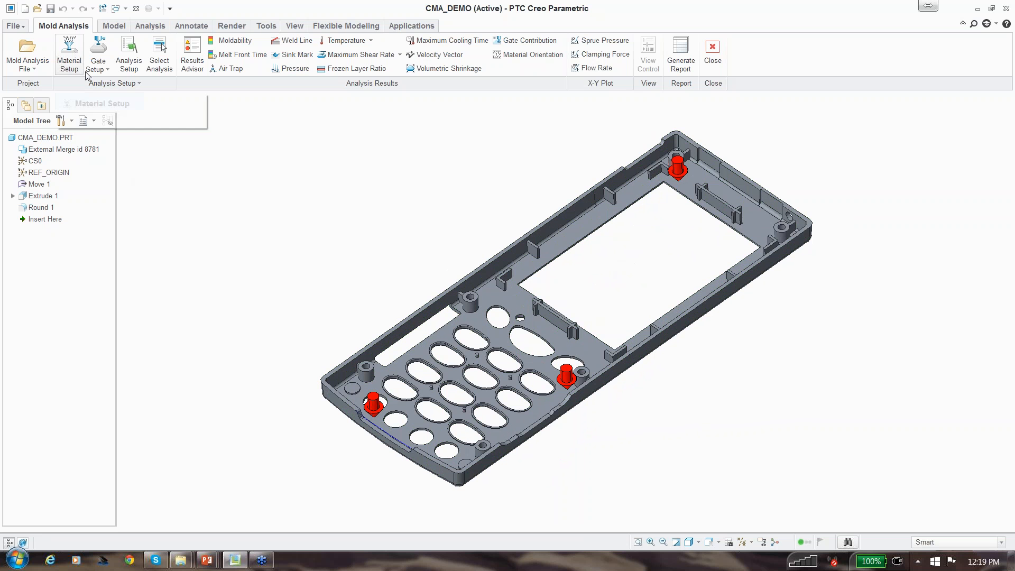
click(159, 77)
drag(501, 128, 255, 105)
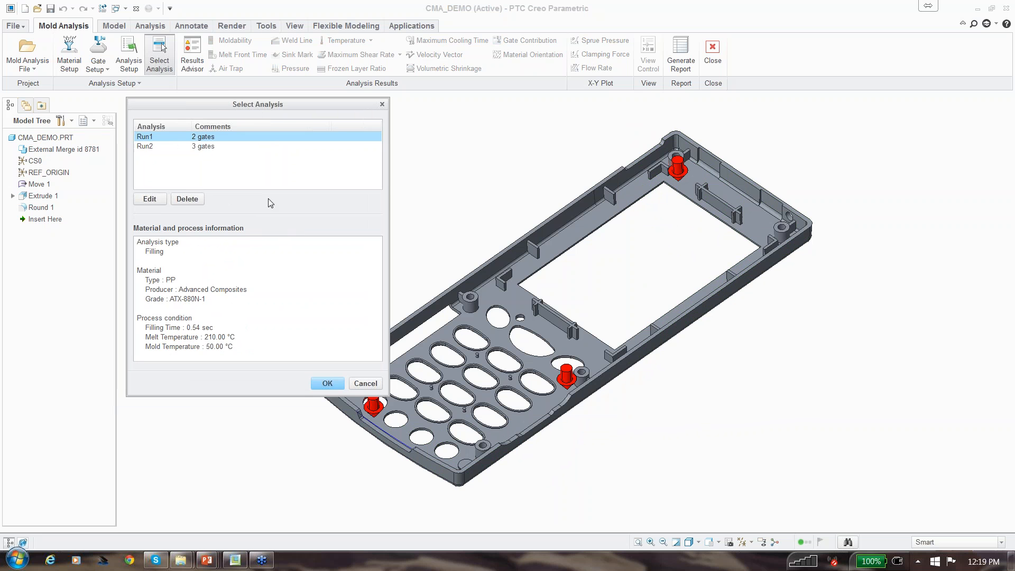
click(189, 148)
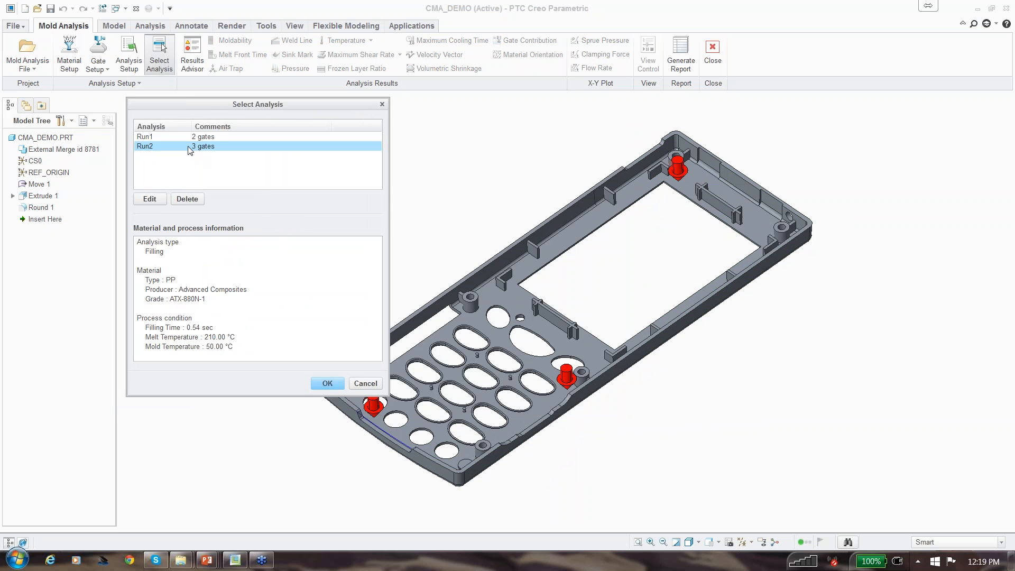
click(199, 138)
click(200, 148)
click(201, 139)
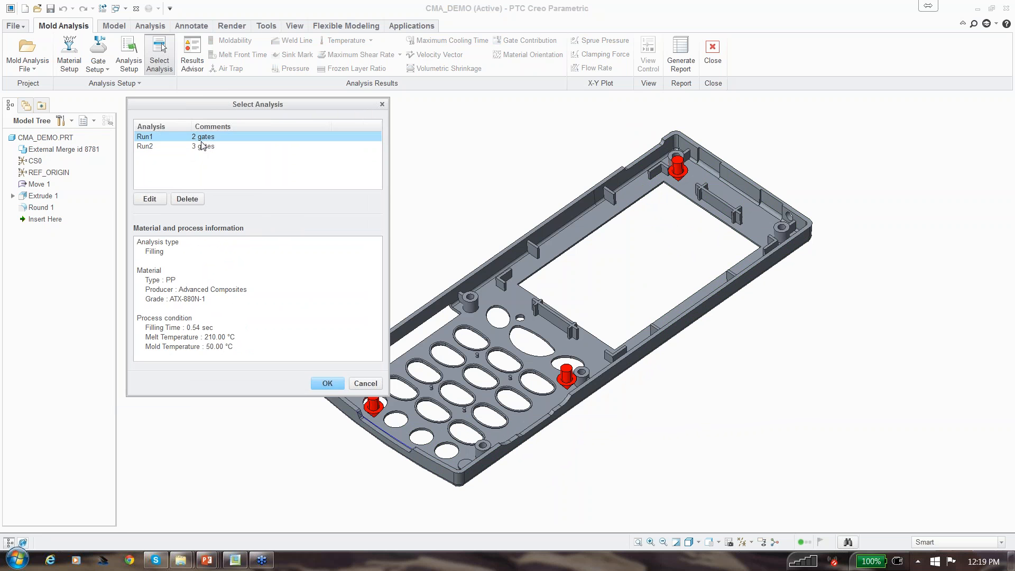
click(195, 148)
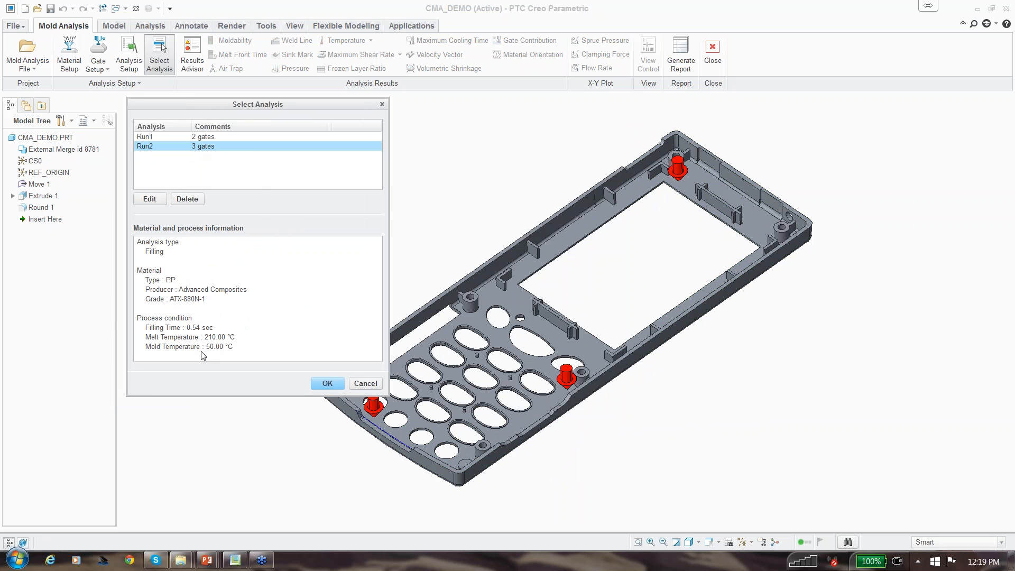
Load the results of the two-gate filling analysis, Run1.
click(210, 138)
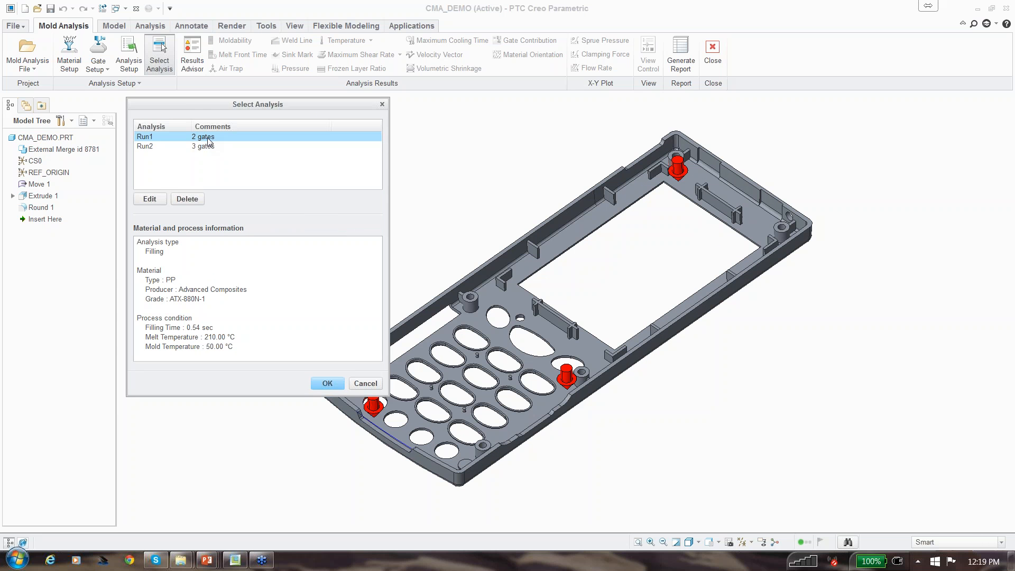
double_click(210, 139)
click(347, 271)
click(327, 383)
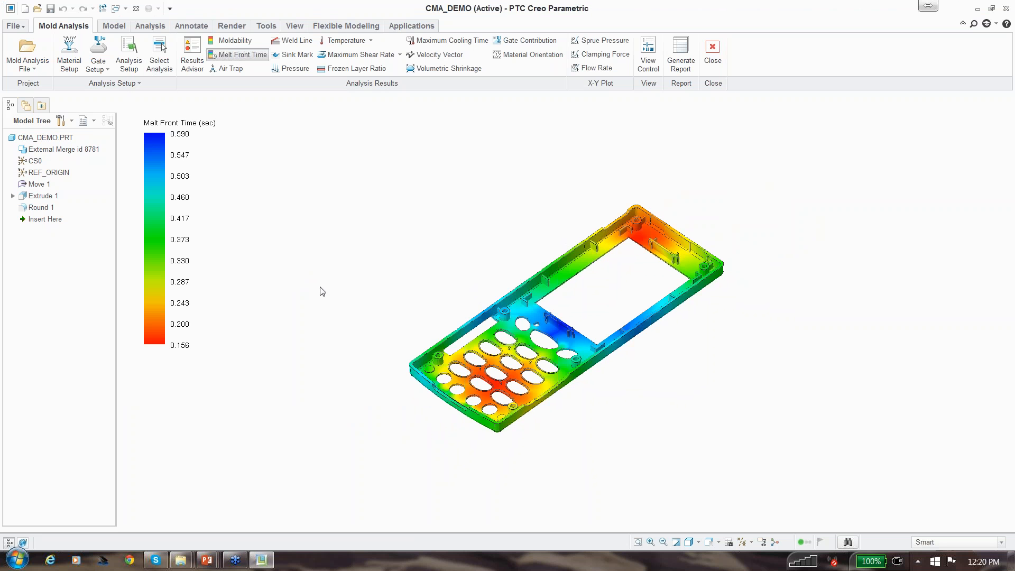
Examine the melt front time, moldability and air trap results on the phone cover.
click(584, 323)
scroll(582, 321, down, 3)
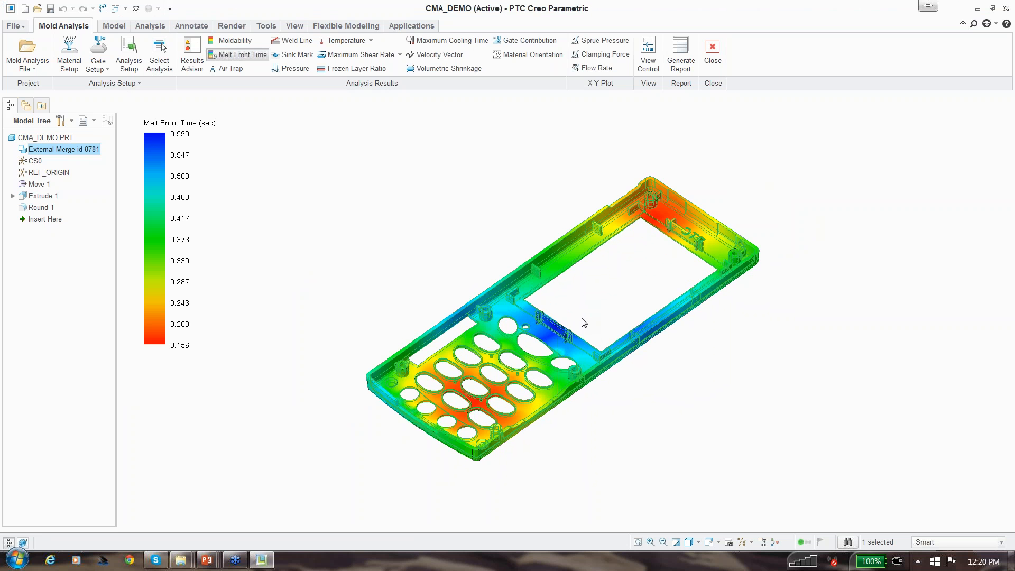
click(437, 241)
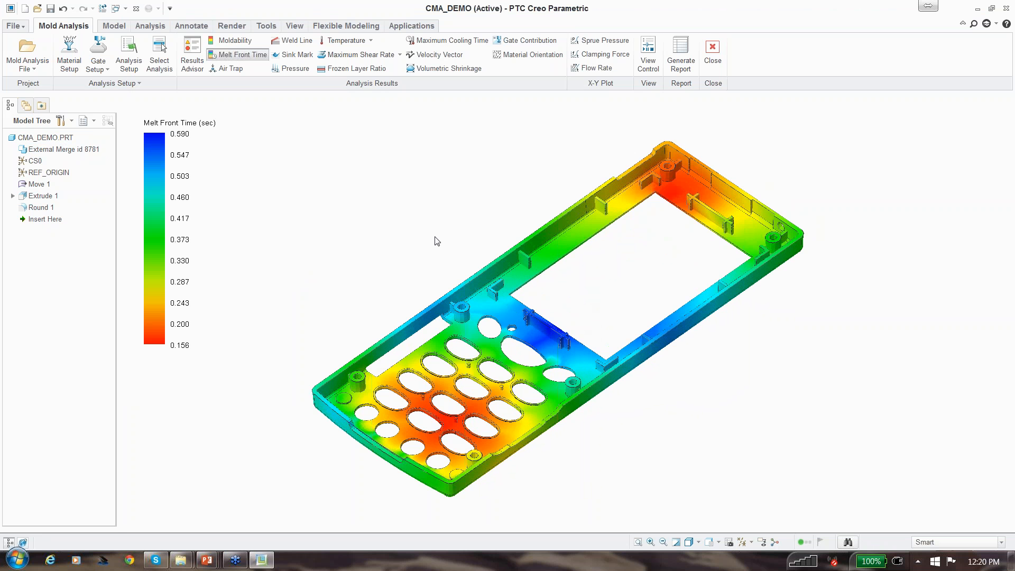
click(246, 46)
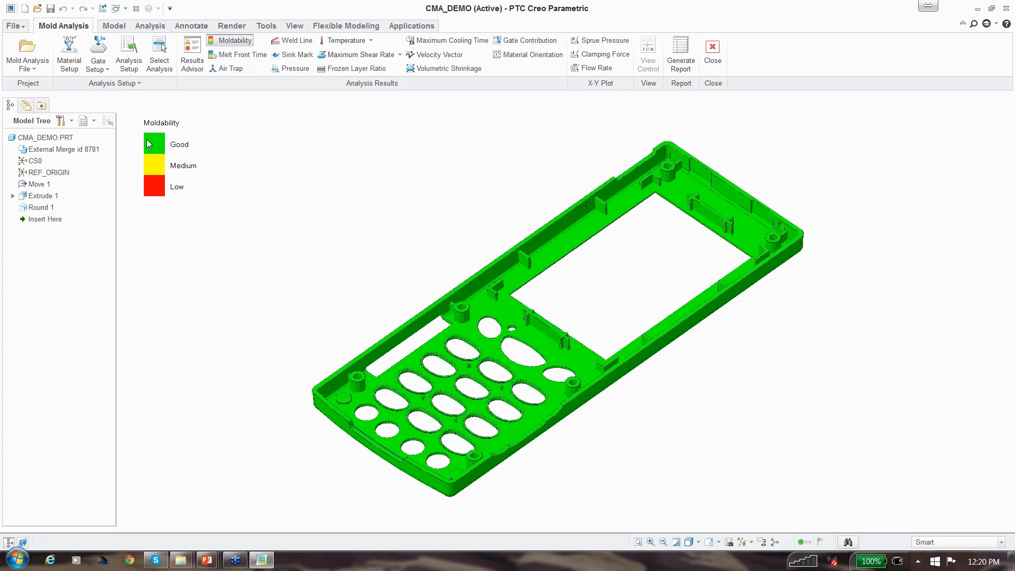
click(228, 68)
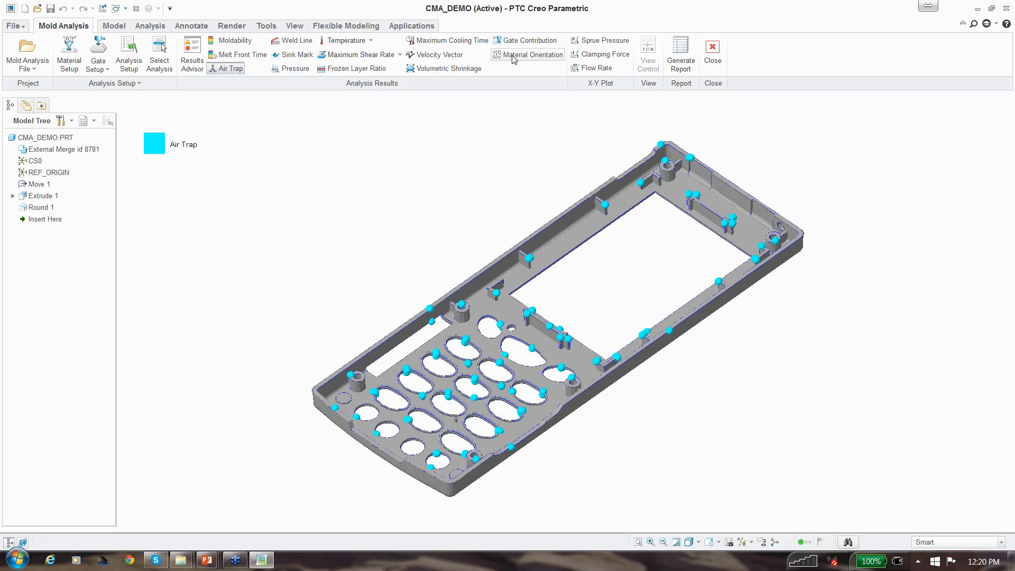
Open the Results Advisor and review the Air Trap issue's problem description and suggested solutions.
click(196, 69)
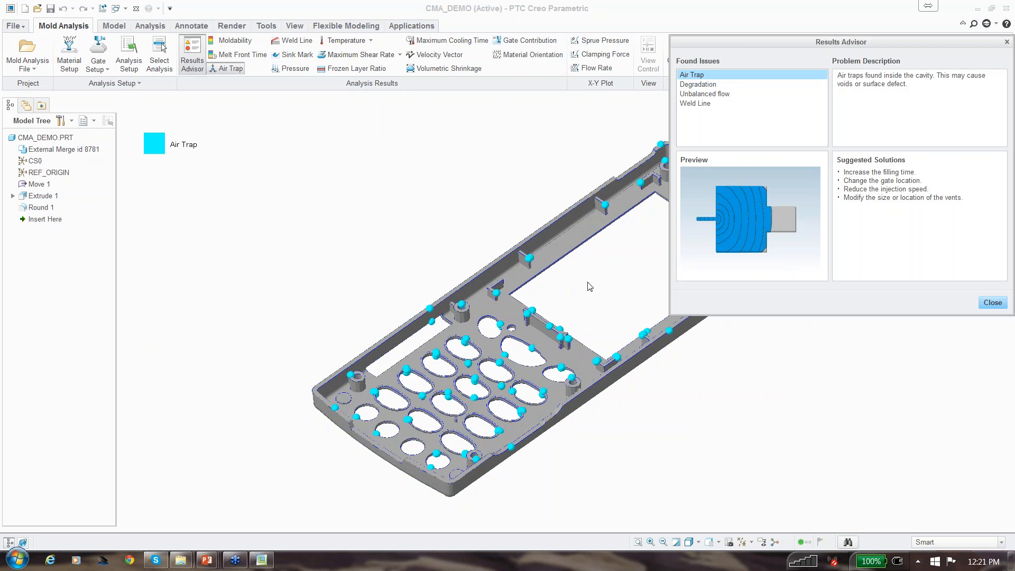
middle_drag(586, 281, 449, 291)
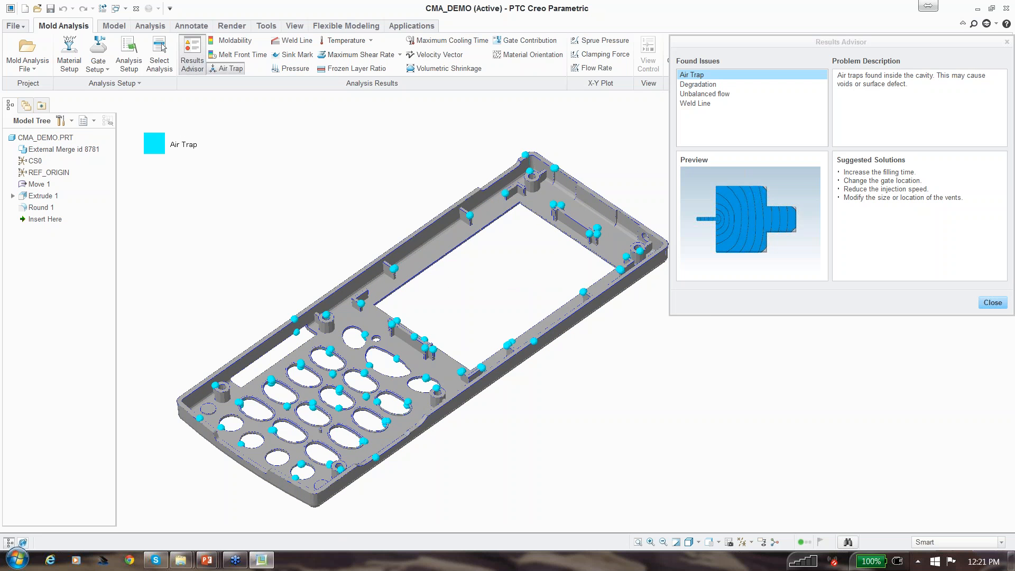
middle_drag(521, 288, 532, 292)
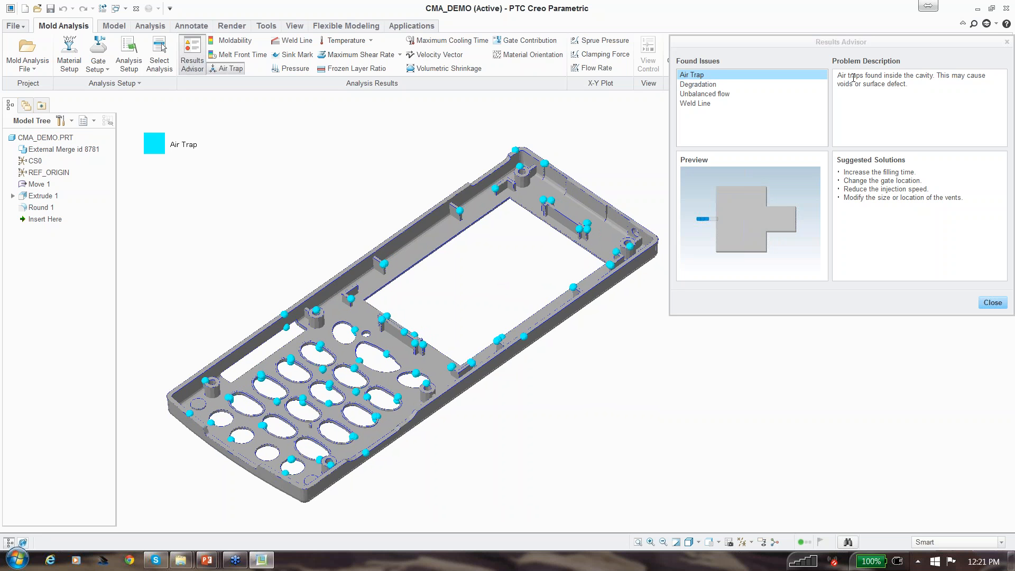
drag(837, 76, 948, 86)
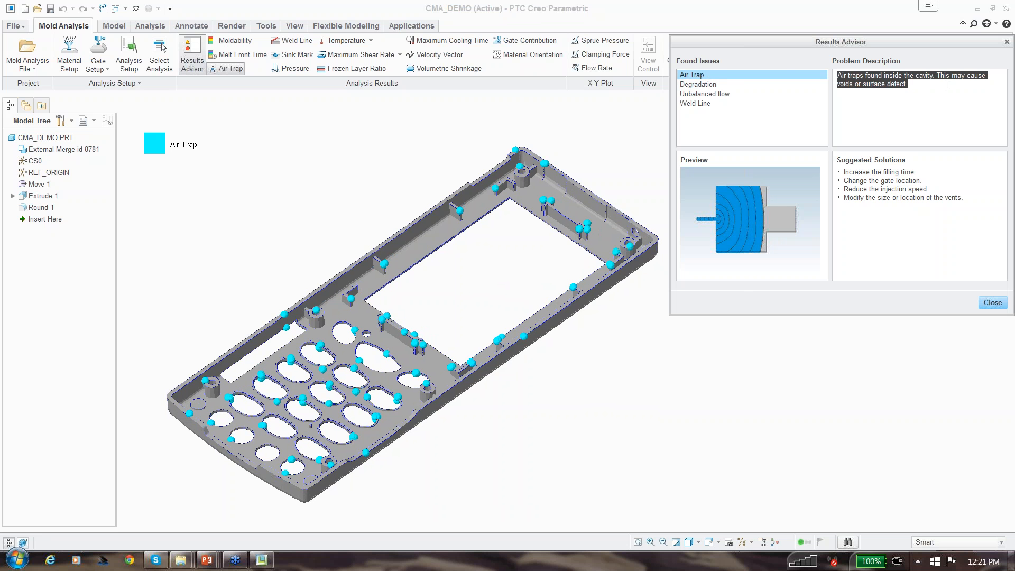
click(925, 88)
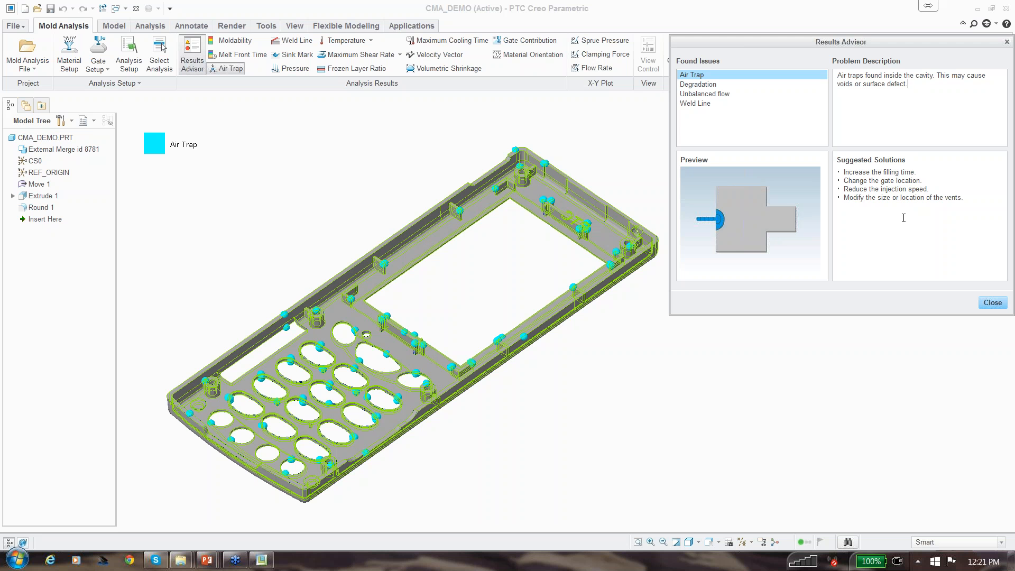
drag(963, 198, 846, 201)
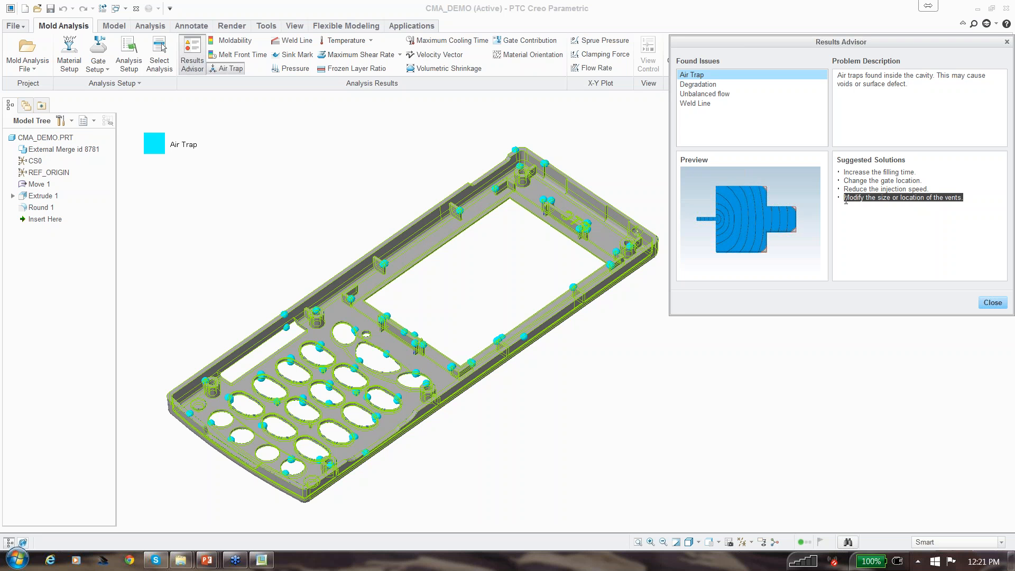
click(847, 205)
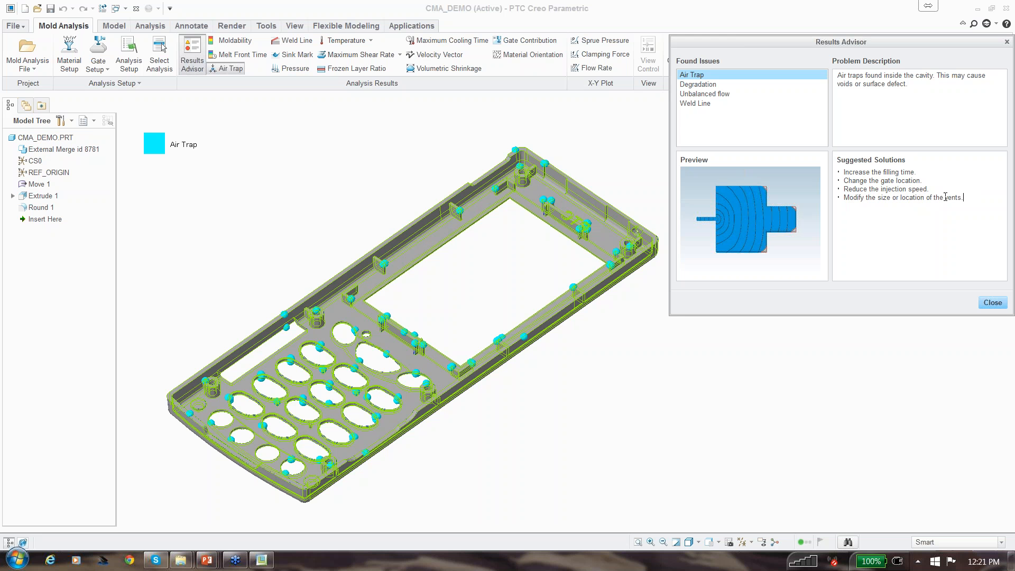
Review the Degradation, Unbalanced flow and Weld Line issues in the Results Advisor with their result plots.
click(702, 85)
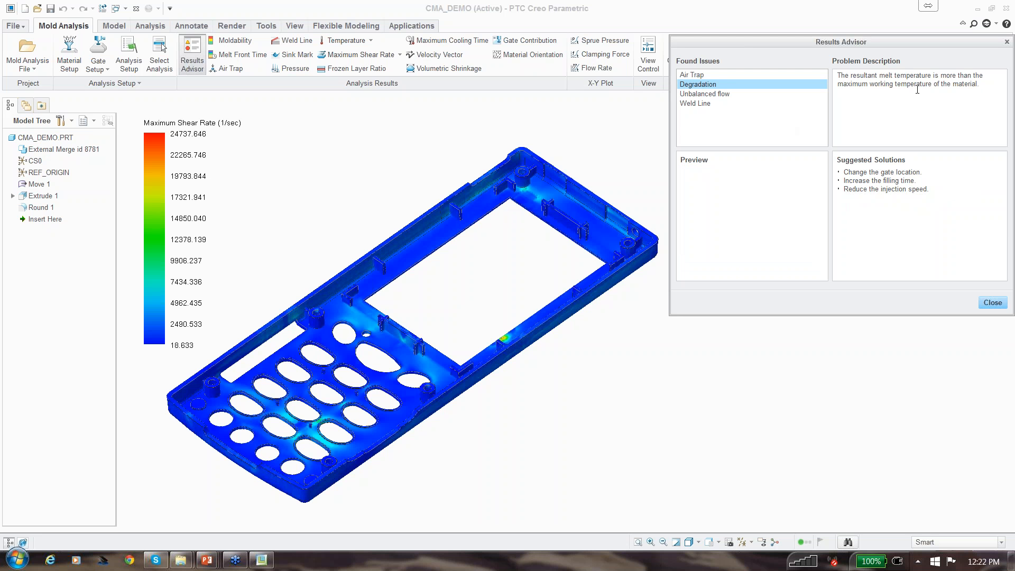
drag(985, 83, 838, 75)
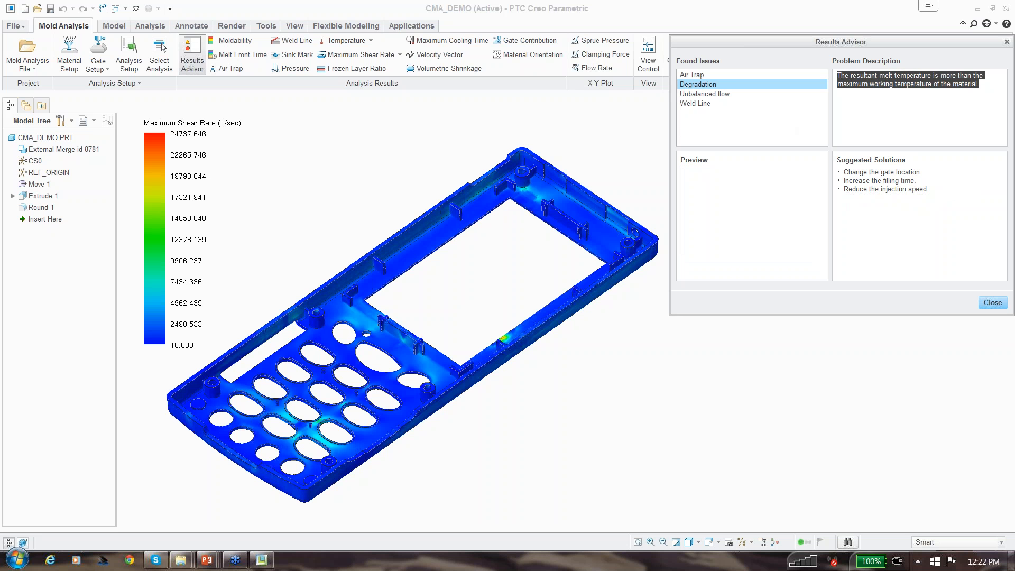
click(873, 117)
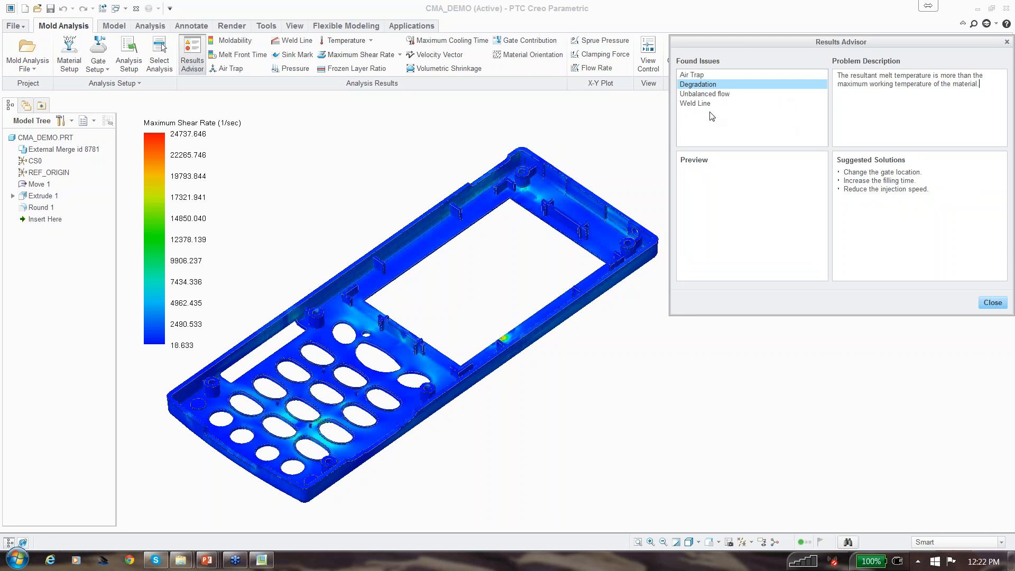
click(706, 94)
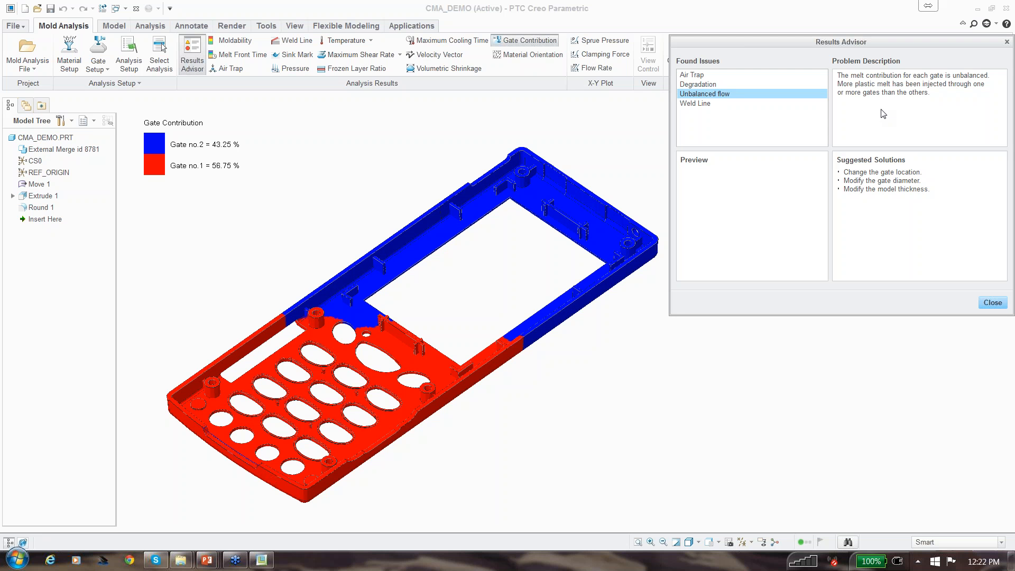
click(711, 105)
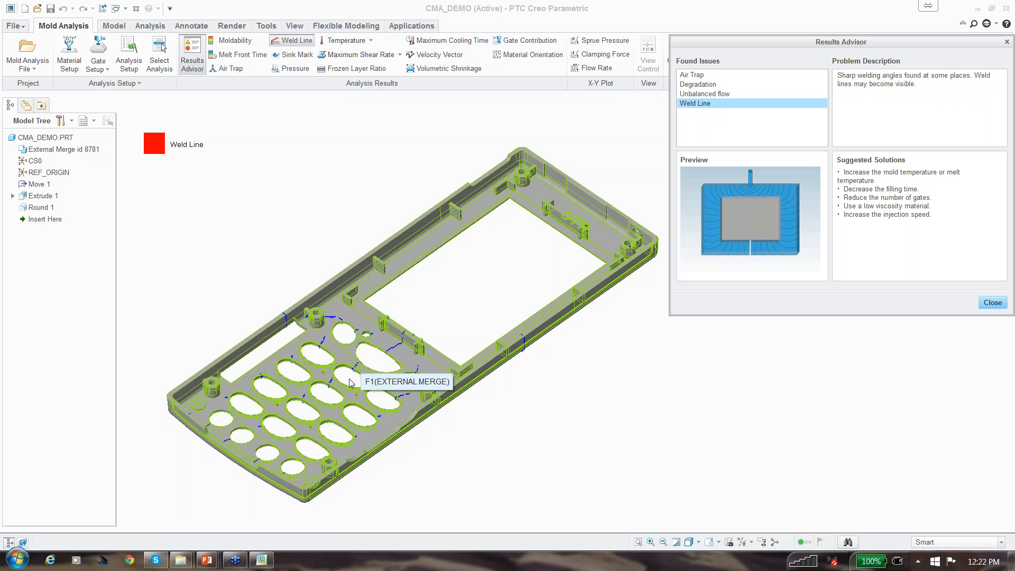
Inspect the weld lines around the keypad holes of the phone cover and close the Results Advisor.
scroll(319, 410, up, 5)
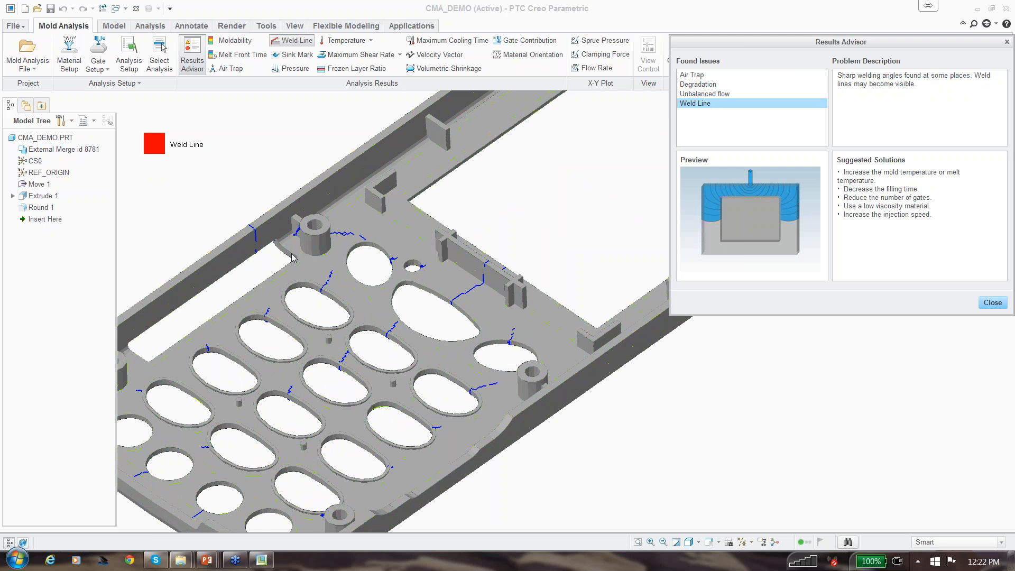
scroll(449, 300, down, 5)
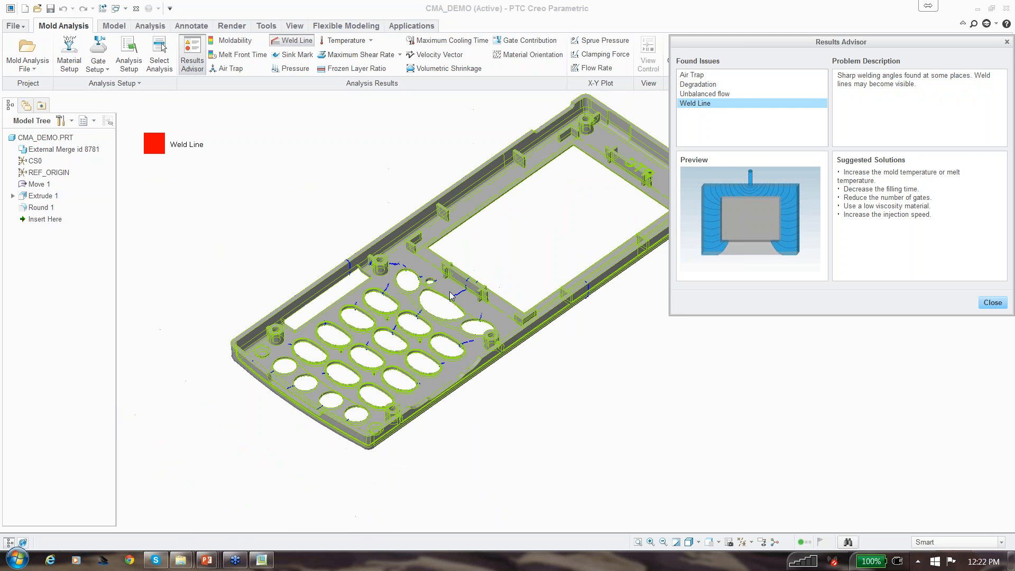
scroll(452, 272, down, 2)
scroll(453, 272, up, 2)
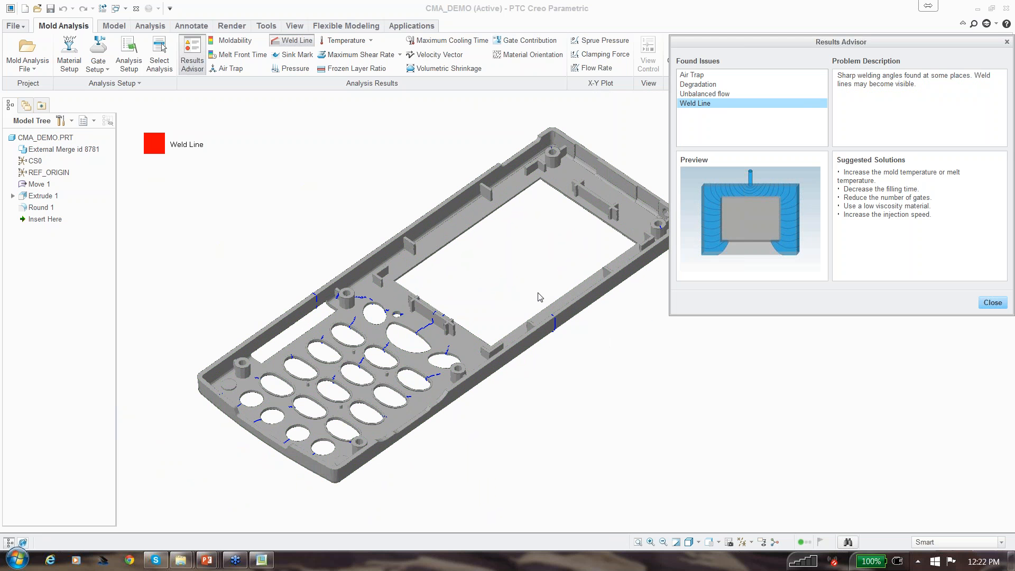
click(992, 302)
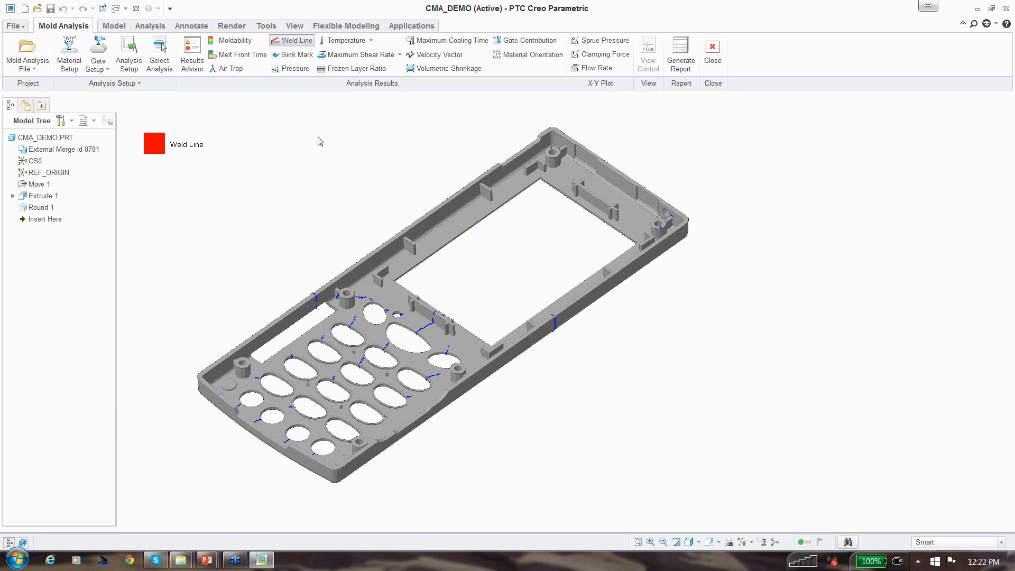
Review the Air Trap, Weld Line and Sink Mark results on the phone cover.
click(227, 68)
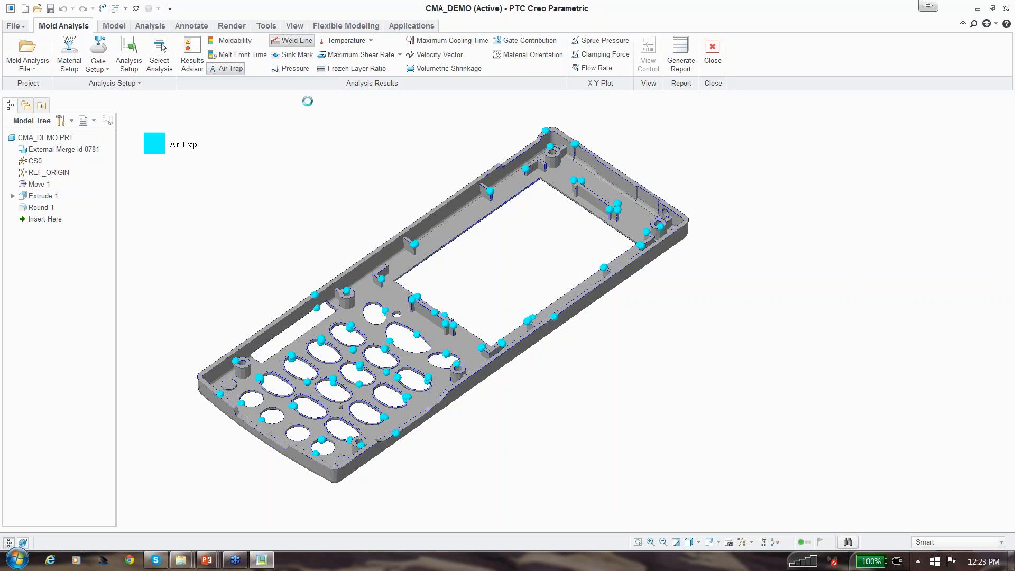
click(292, 40)
click(296, 55)
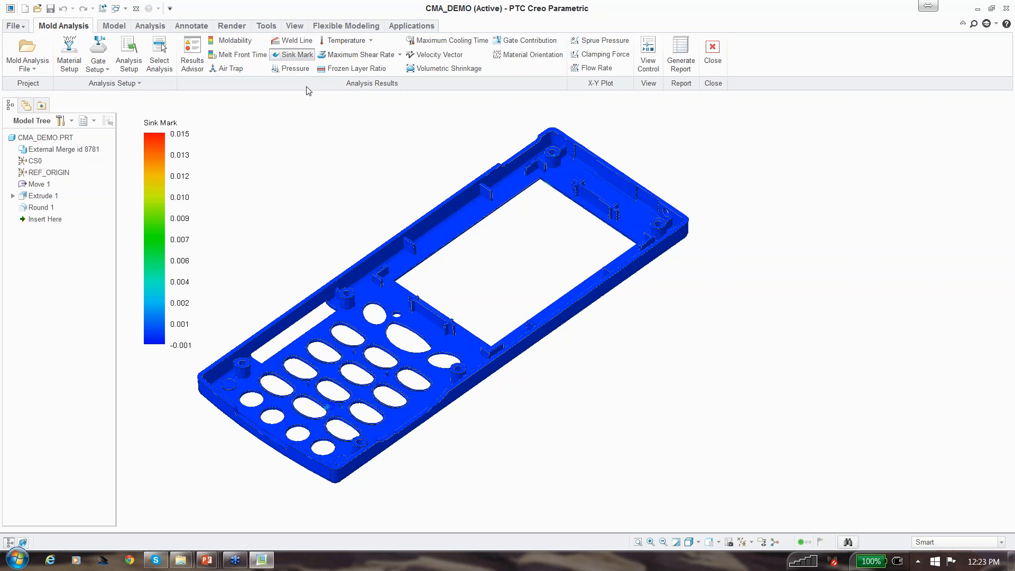
Display the melt front time result and clip it with a section plane at a = 1.00, d = 7.10.
click(239, 54)
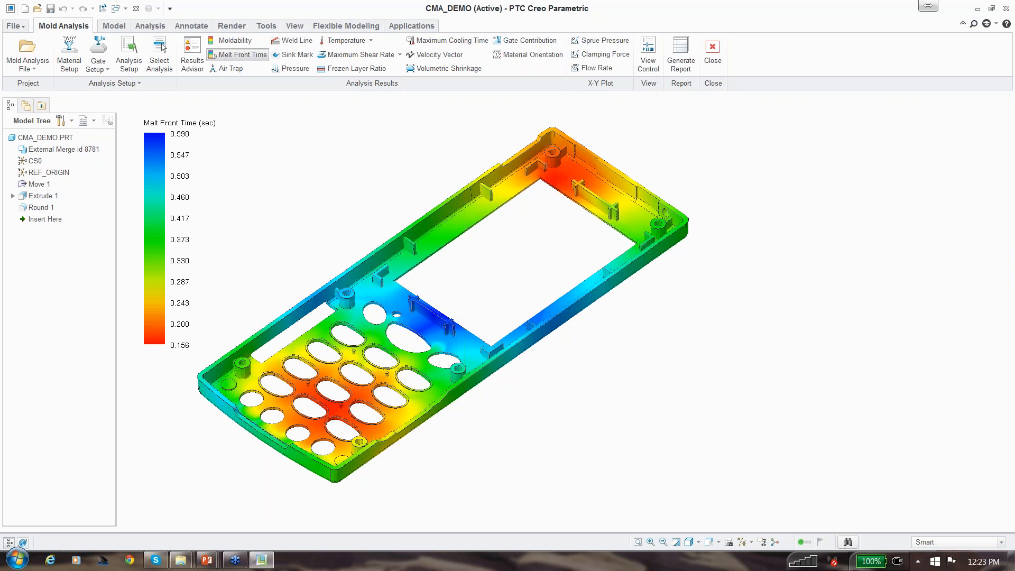
scroll(248, 273, up, 2)
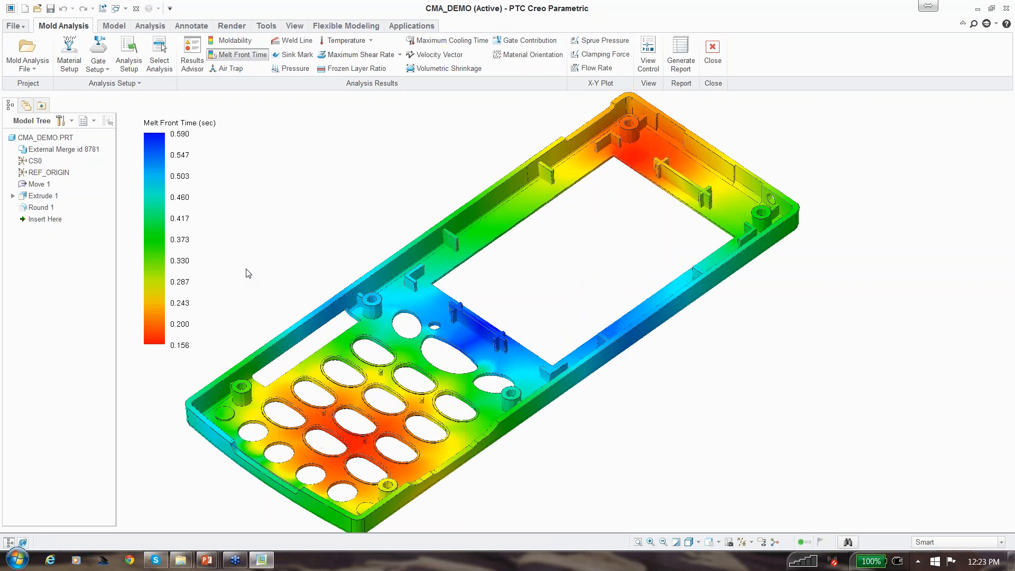
click(653, 73)
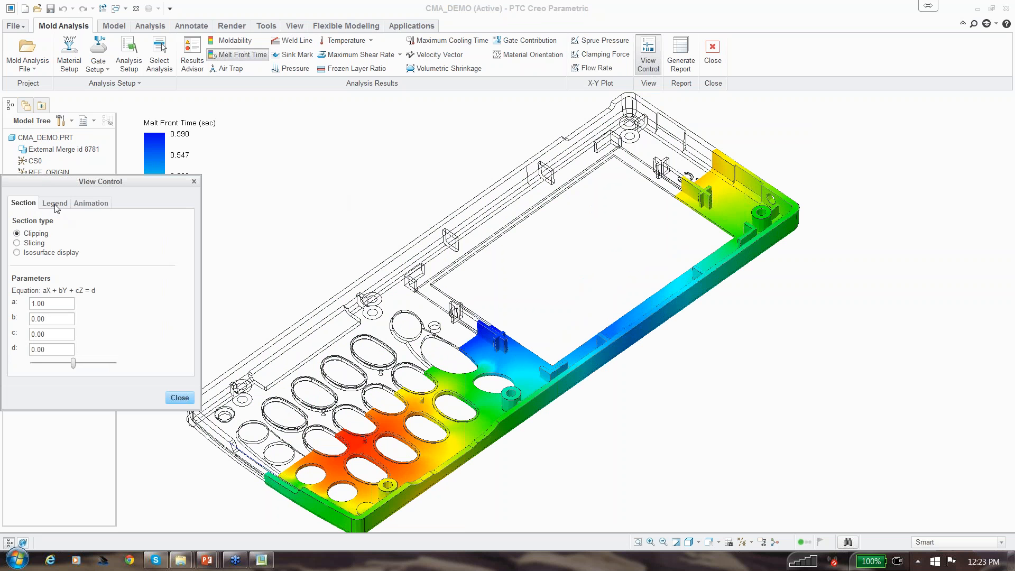
drag(73, 363, 84, 363)
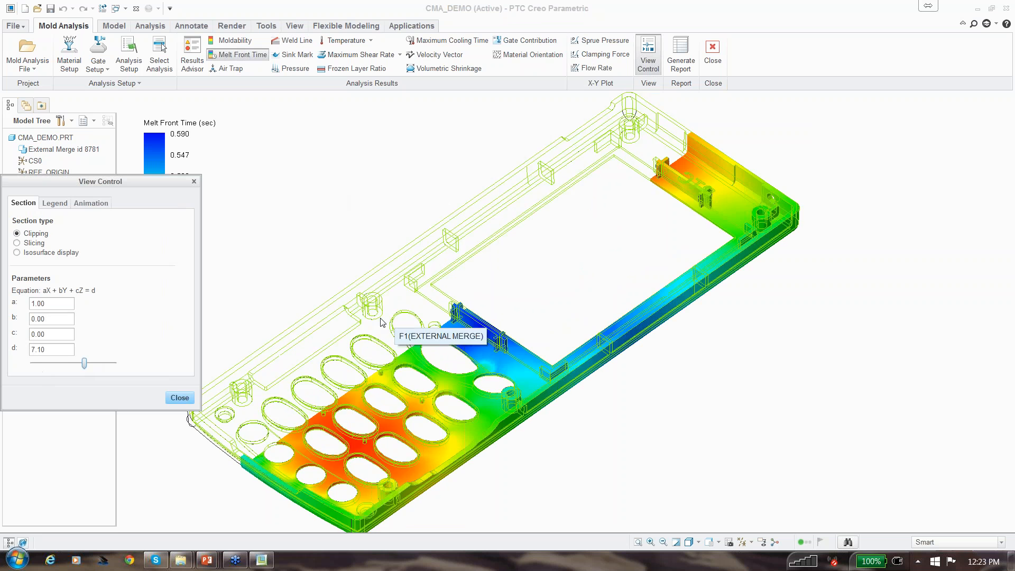
Examine the melt front time on the clipped section around the keypad holes and screen rib from both sides.
mouse_move(417, 339)
middle_down()
mouse_move(493, 364)
mouse_move(484, 378)
middle_up()
scroll(433, 410, down, 5)
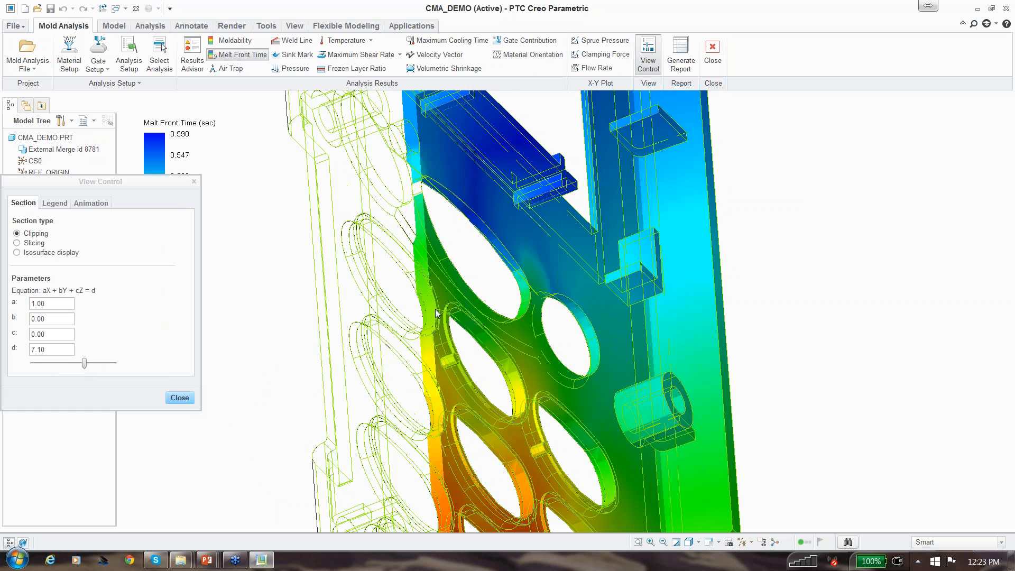
middle_drag(432, 409, 371, 264)
scroll(460, 290, up, 6)
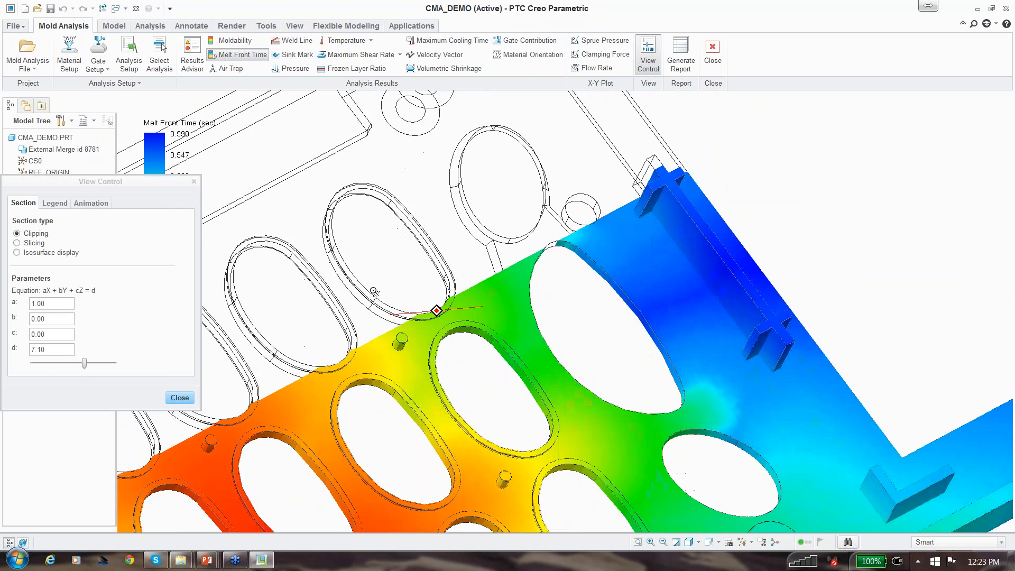
scroll(460, 290, up, 2)
mouse_move(485, 273)
middle_down()
mouse_move(526, 270)
mouse_move(463, 281)
mouse_move(550, 238)
mouse_move(593, 252)
mouse_move(487, 270)
middle_up()
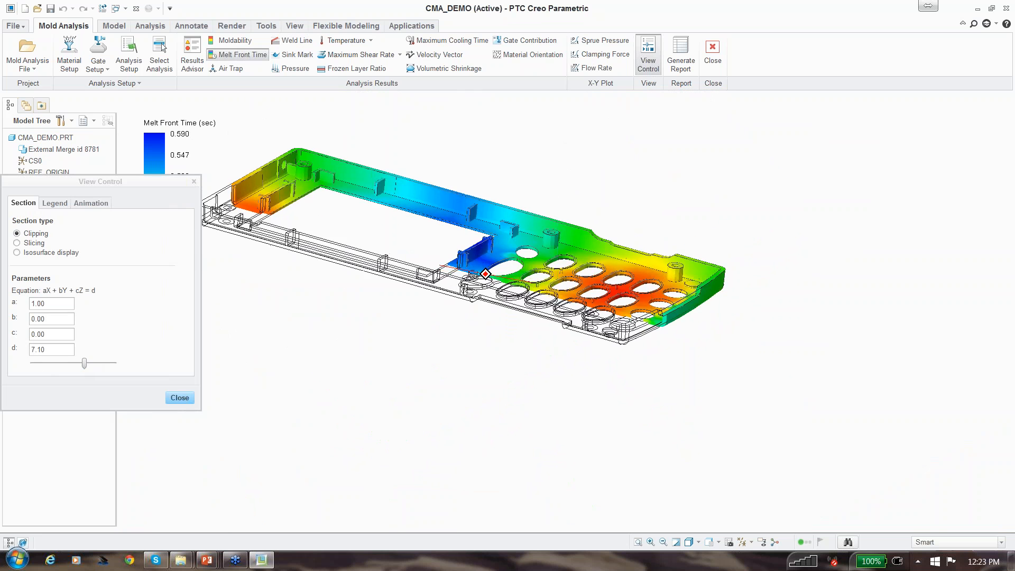
scroll(487, 269, down, 4)
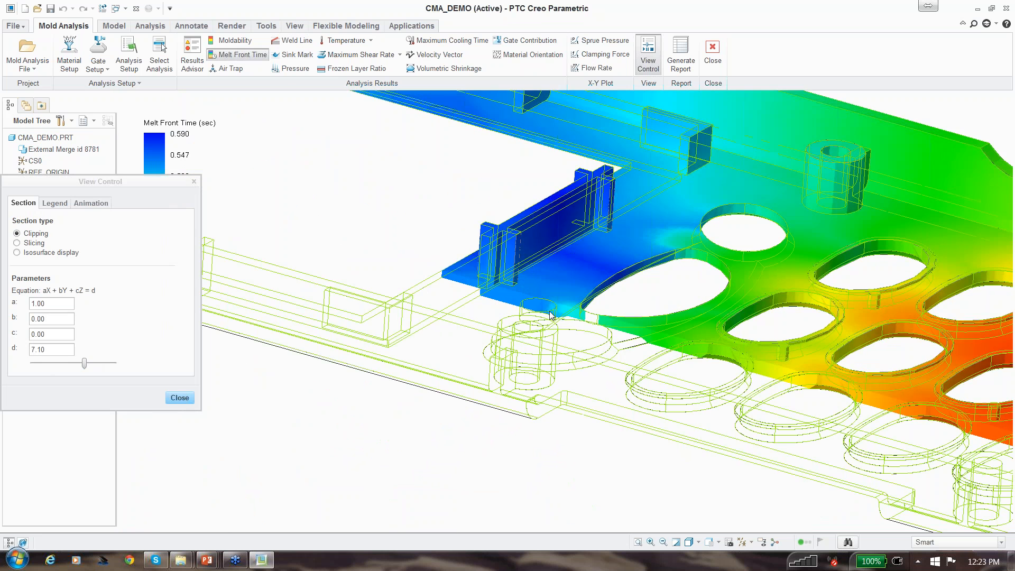
scroll(549, 317, up, 4)
middle_drag(540, 301, 784, 304)
middle_drag(425, 291, 426, 284)
scroll(512, 273, down, 2)
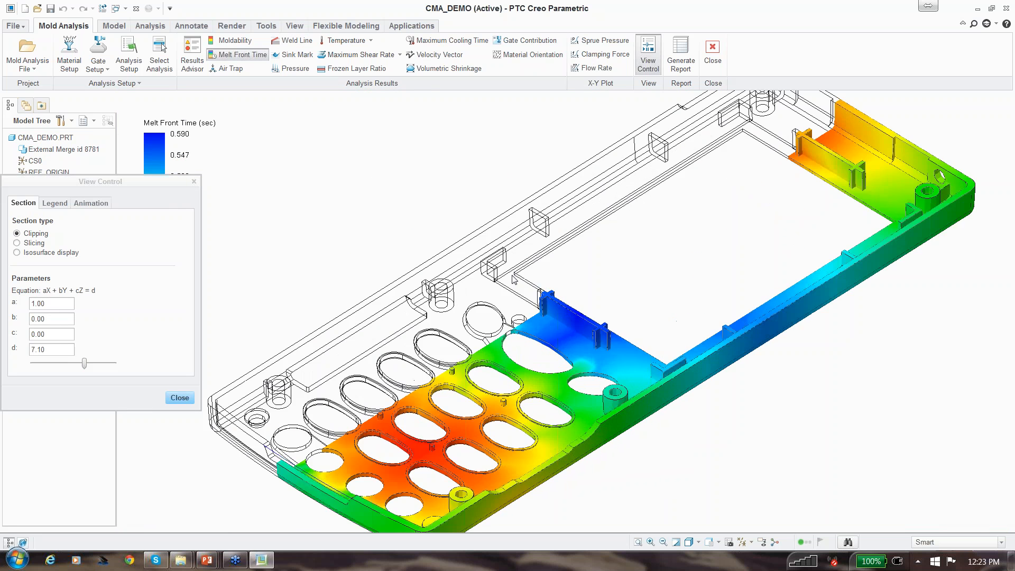
scroll(512, 273, up, 1)
Play the melt front time animation at a higher display speed with a display step of 5.0, stop it and close View Control.
click(56, 204)
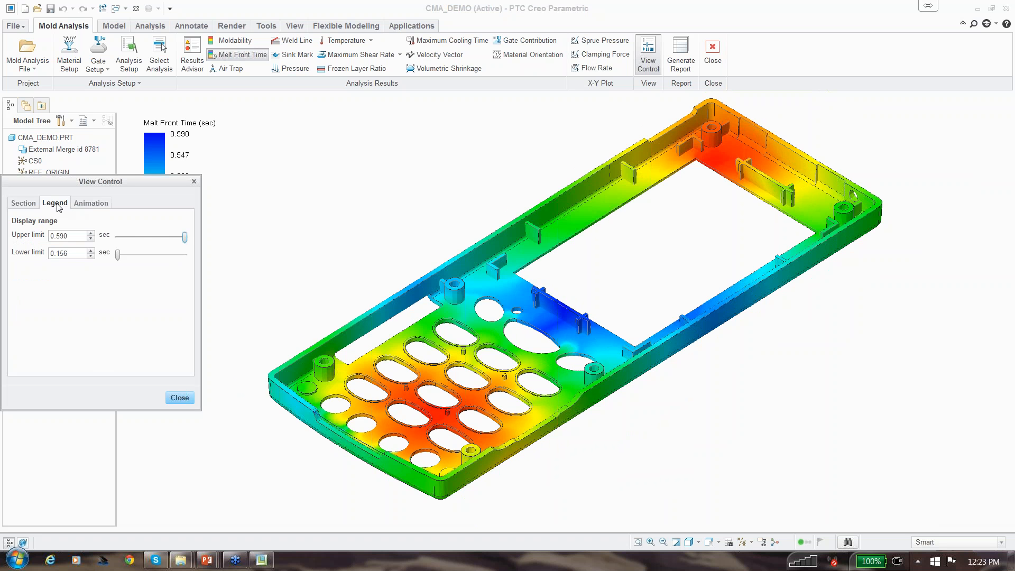
click(93, 205)
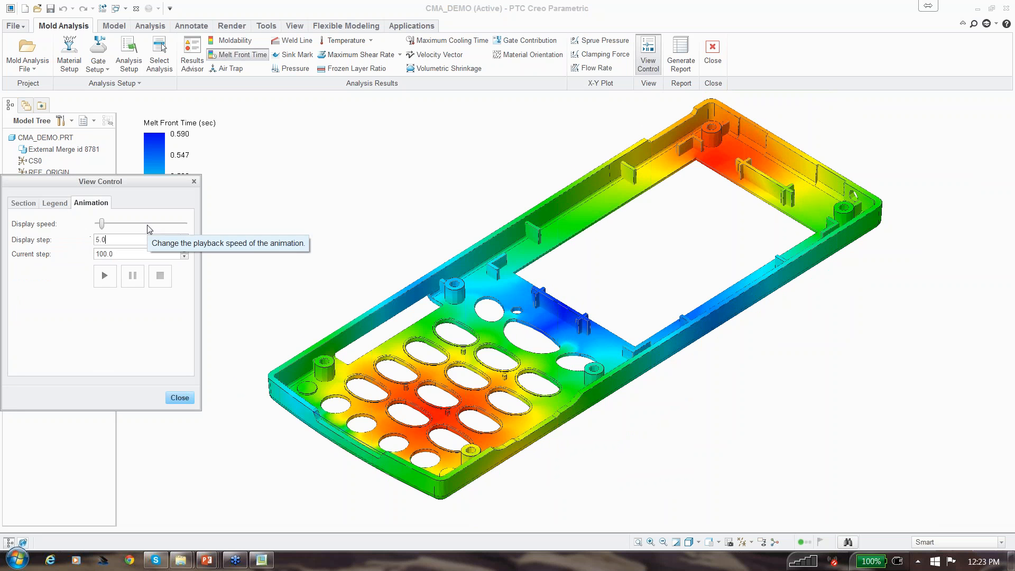
drag(101, 224, 166, 224)
click(105, 275)
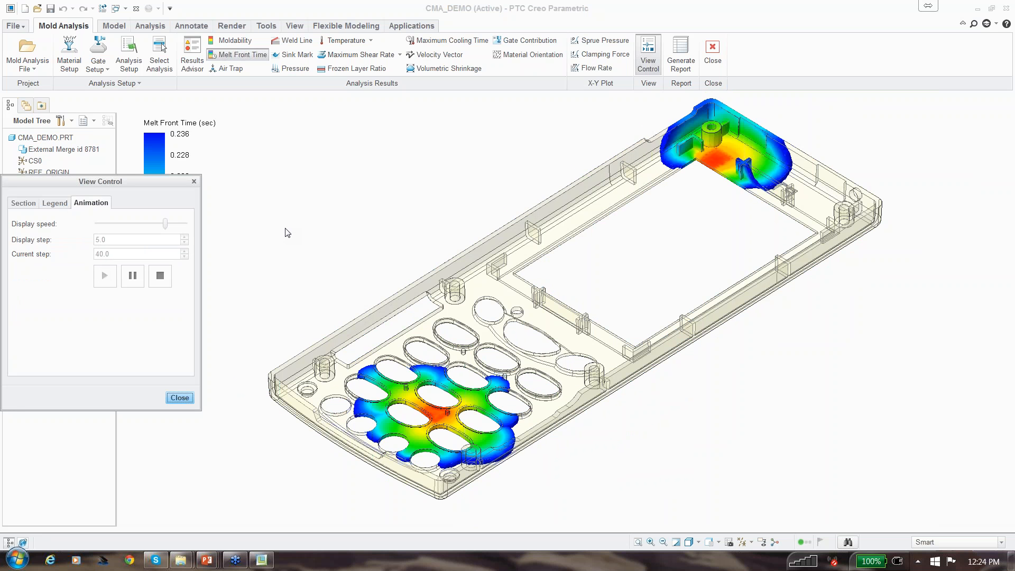
click(160, 275)
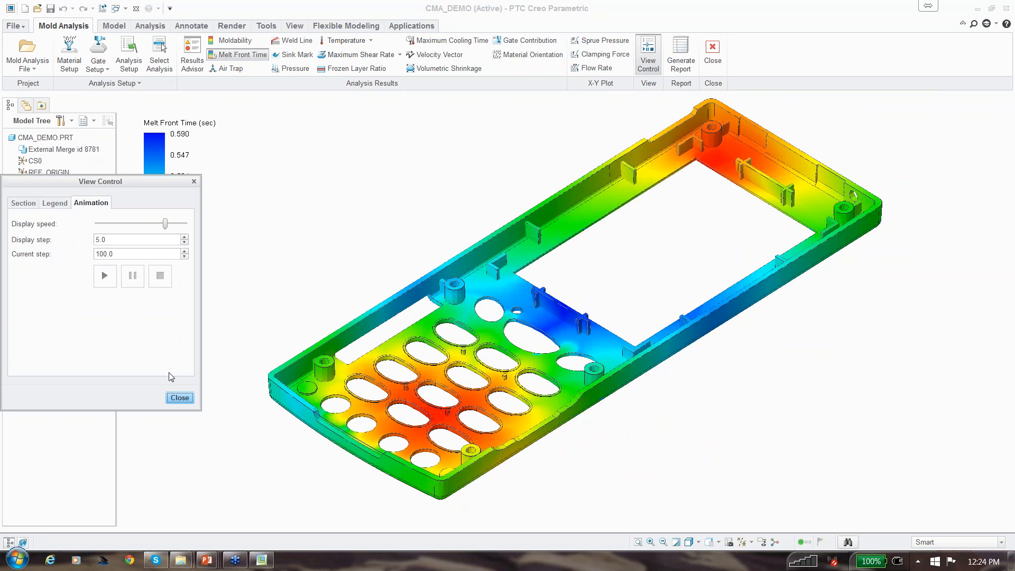
click(179, 397)
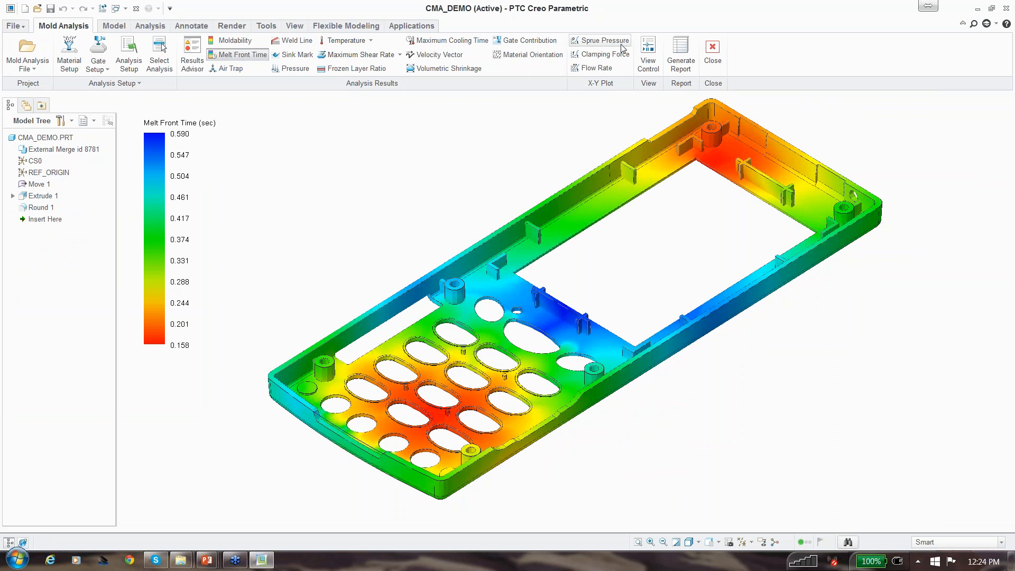
Overlay the Sprue Pressure X-Y plot on the melt front time result and play the filling animation.
click(612, 68)
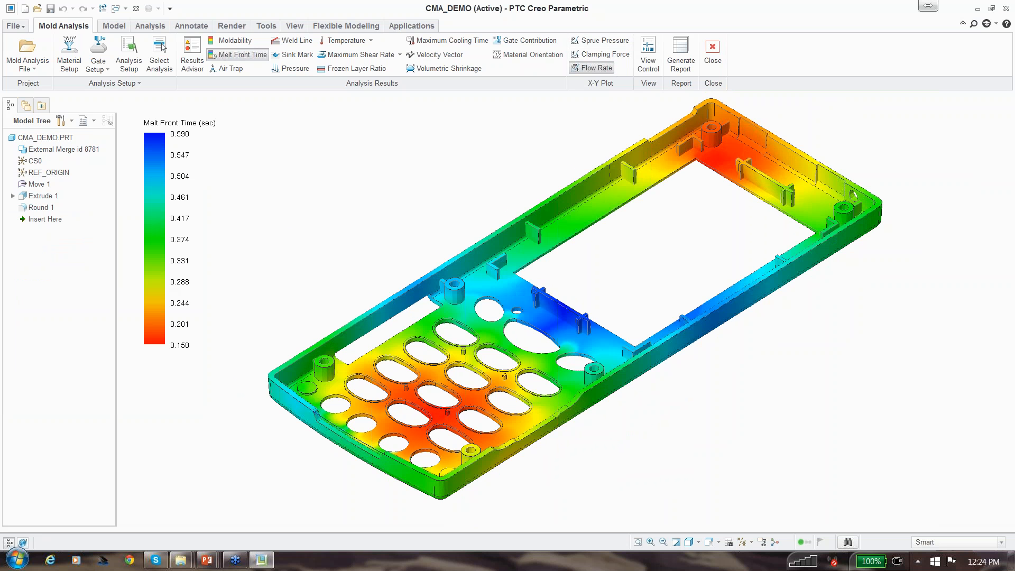
click(603, 40)
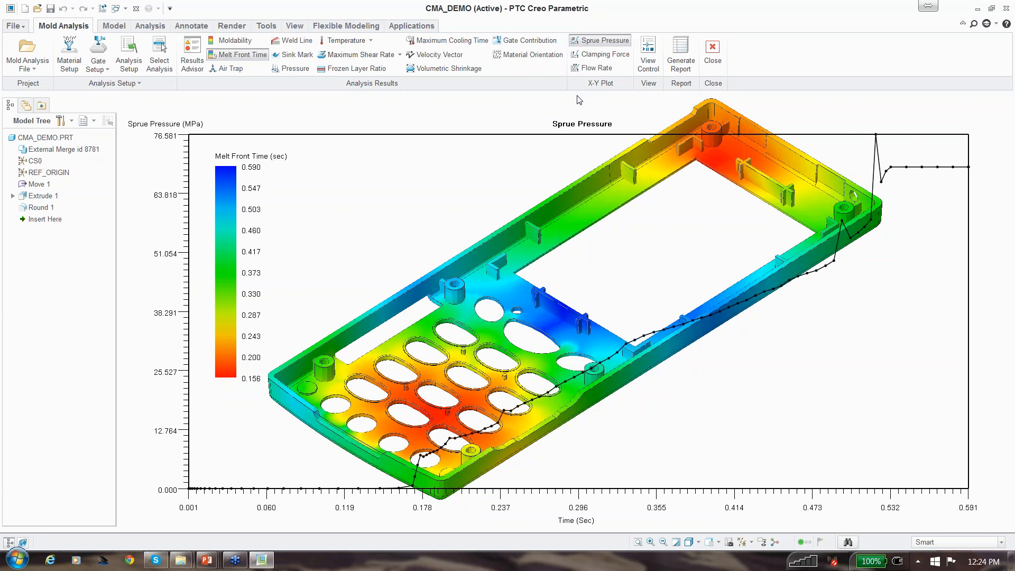
click(655, 63)
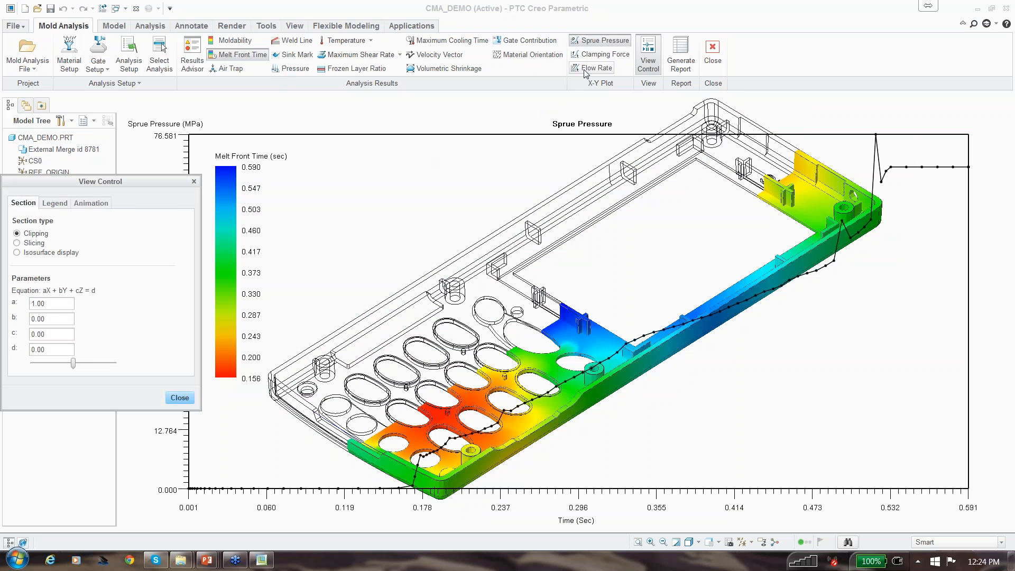
click(90, 203)
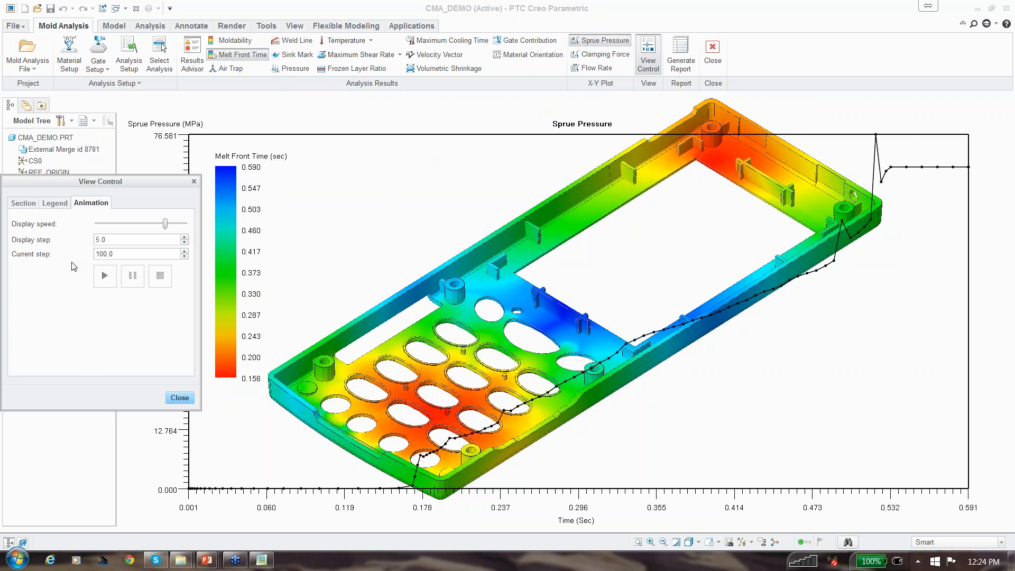
click(105, 275)
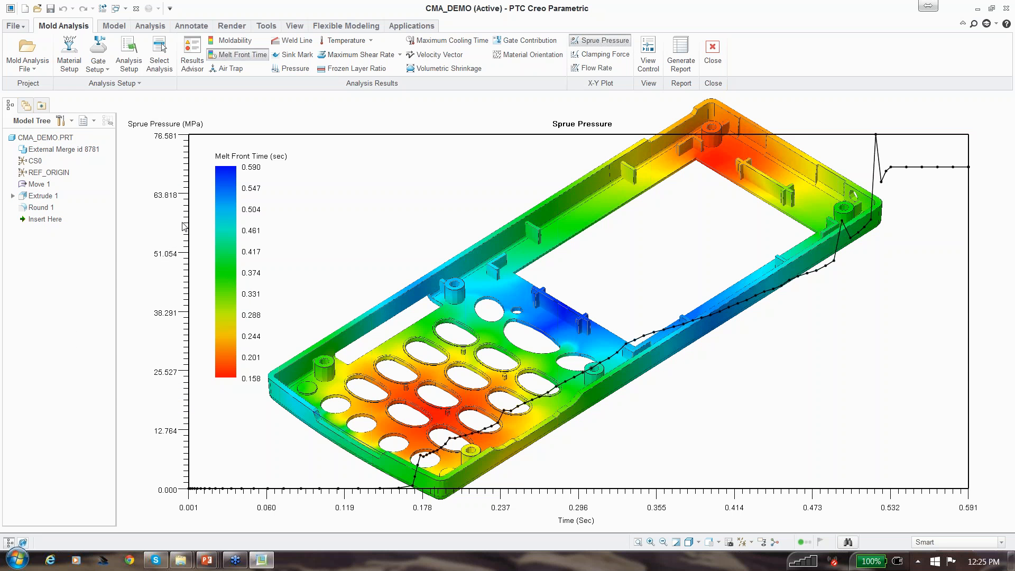
Save the mold analysis project, and look over the Create Report form before closing it.
click(38, 72)
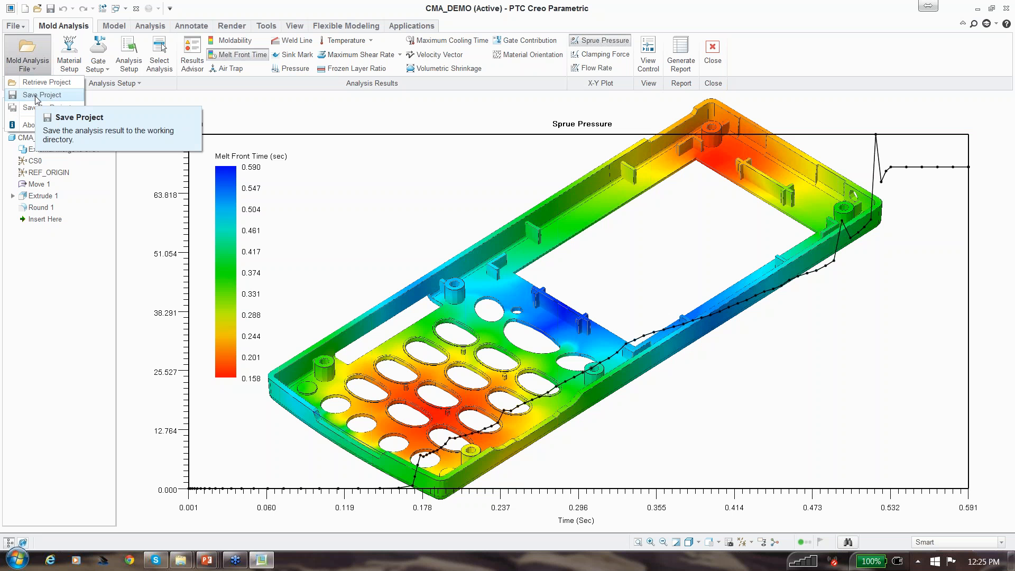
click(40, 96)
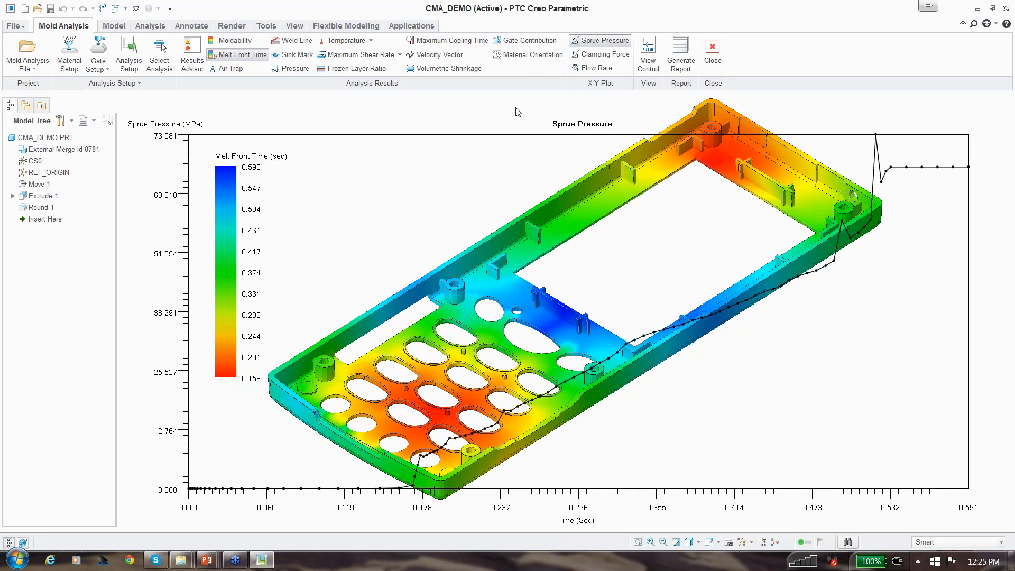
click(680, 68)
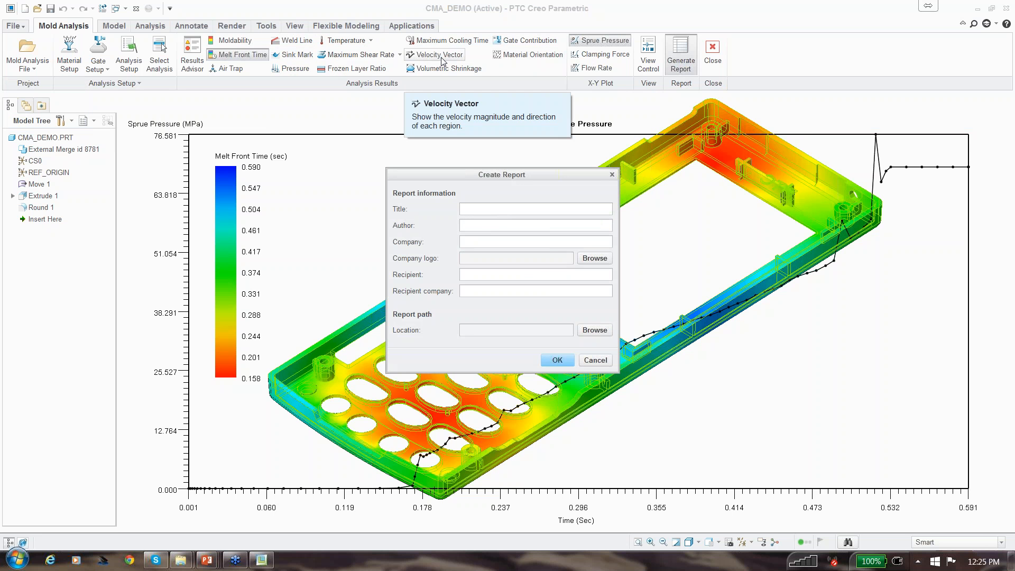
click(612, 175)
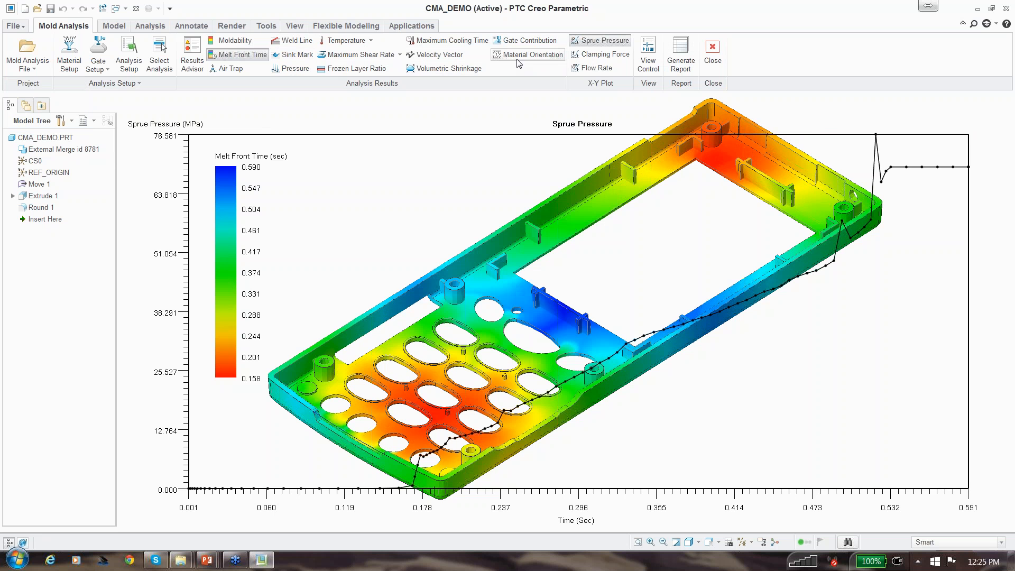
Hide the sprue pressure plot and examine the material orientation, gate contribution and volumetric shrinkage results.
click(600, 40)
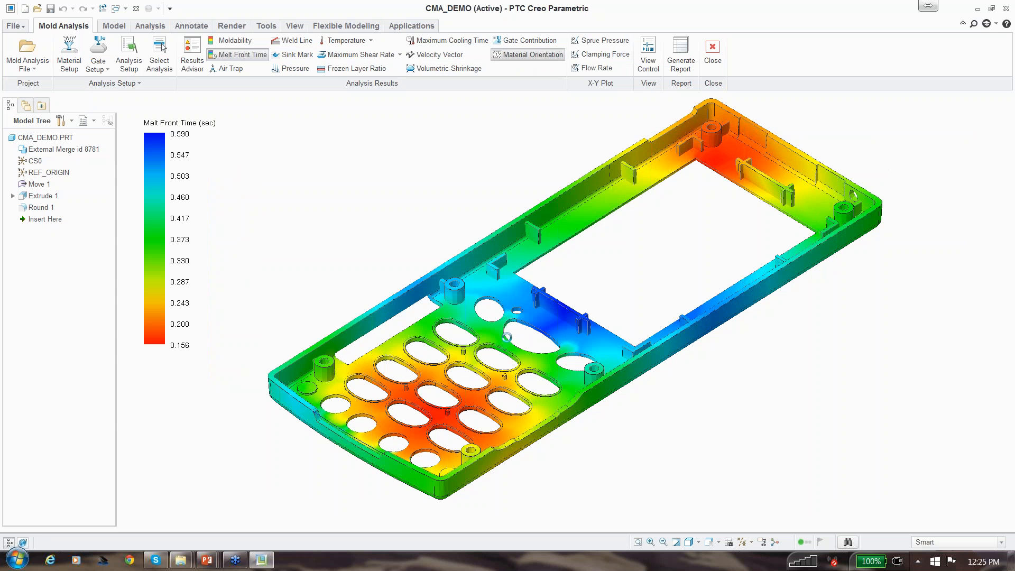
scroll(508, 344, down, 5)
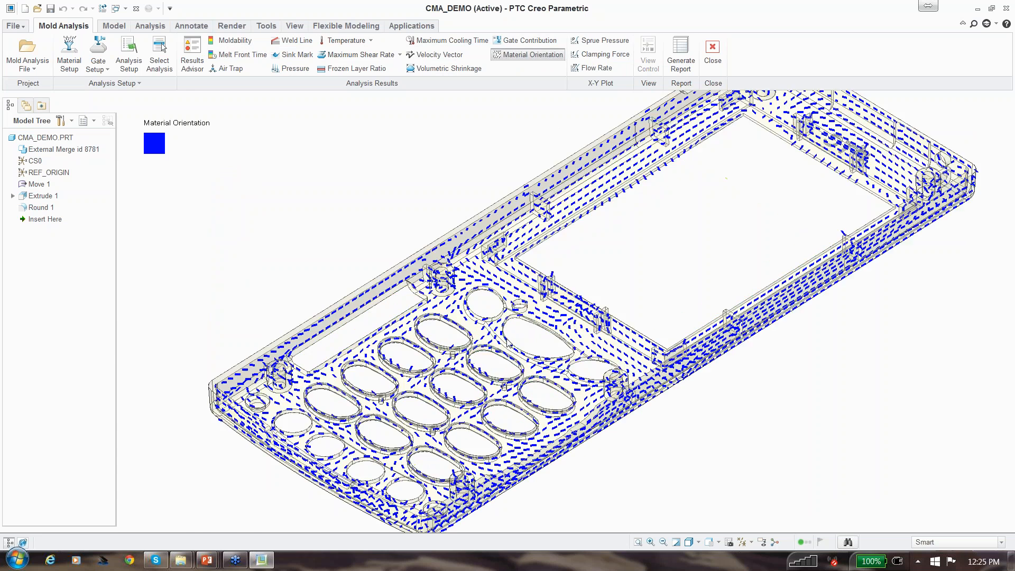
click(501, 41)
scroll(515, 248, up, 5)
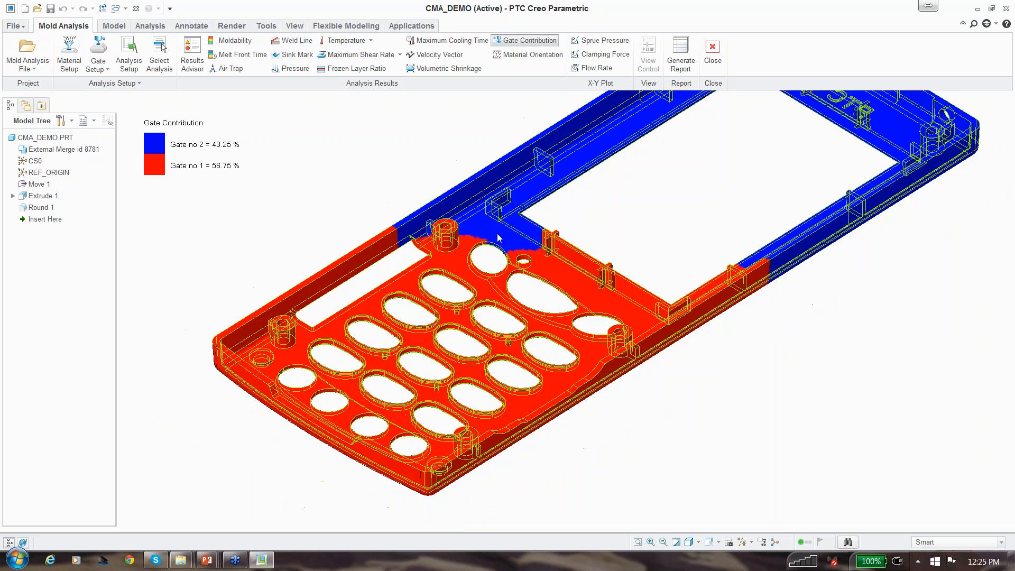
scroll(597, 186, up, 4)
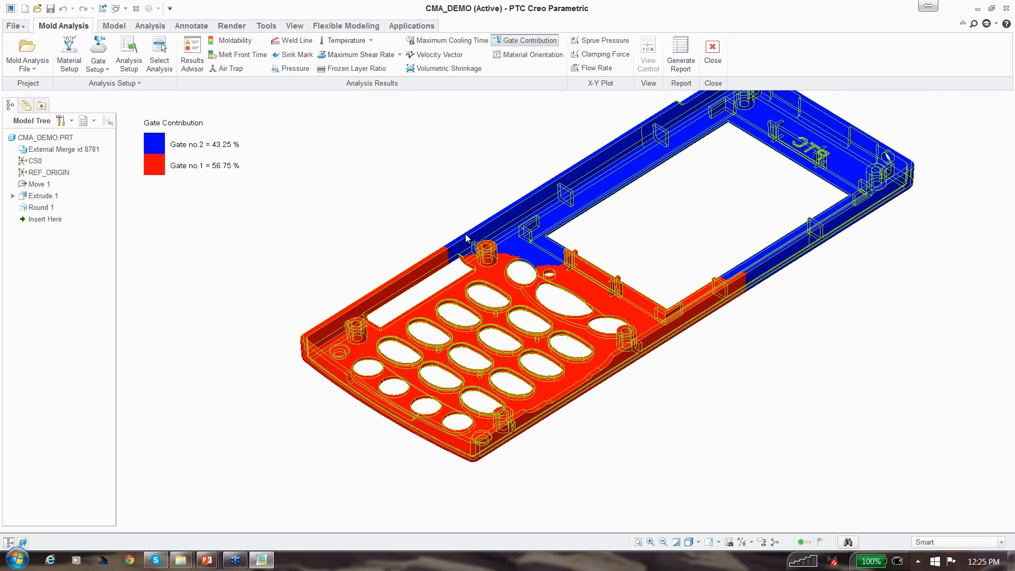
click(446, 69)
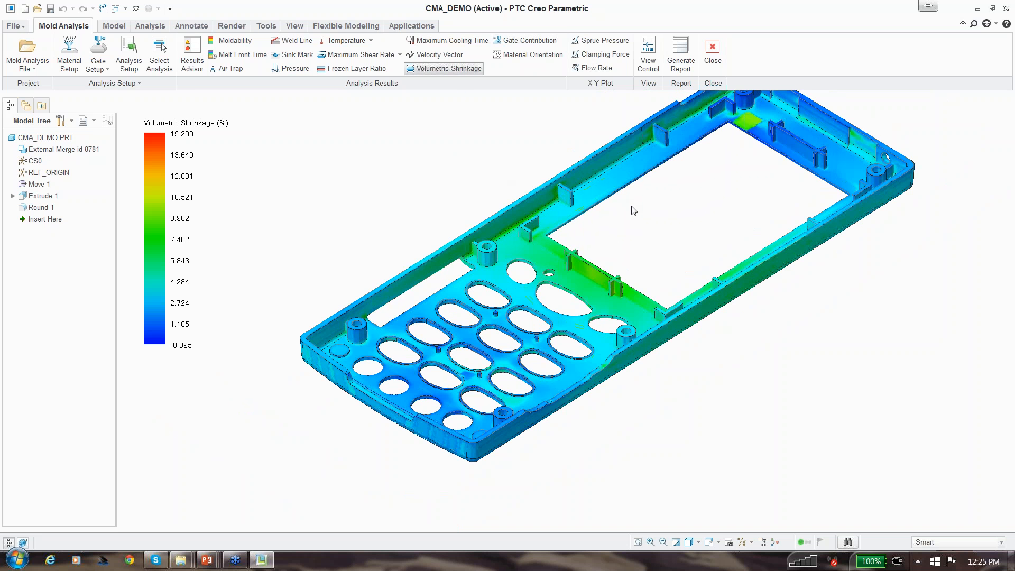
middle_drag(633, 210, 587, 170)
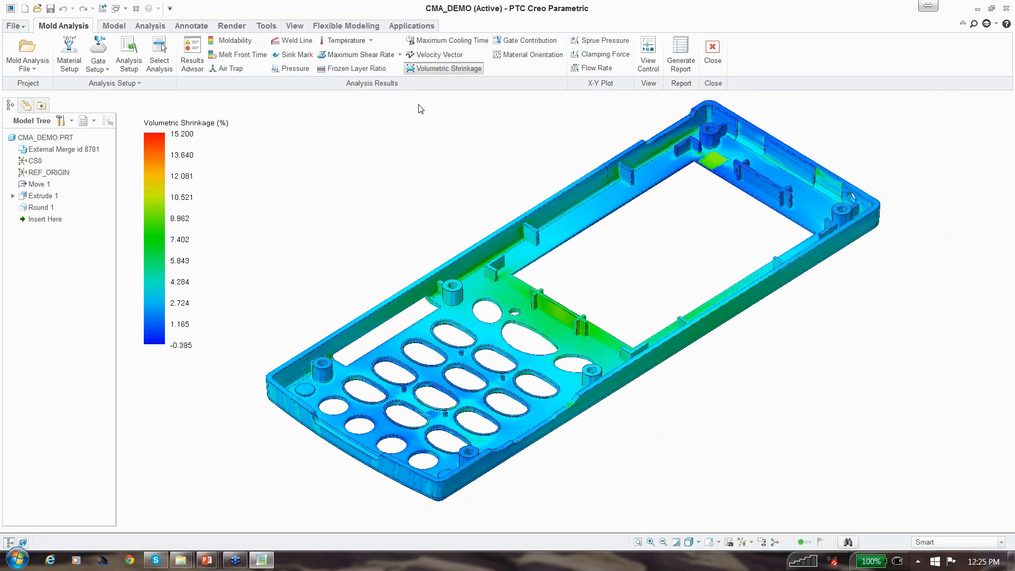
Examine the velocity vector result close up around the keypad openings, and the maximum cooling time over the whole cover.
click(437, 56)
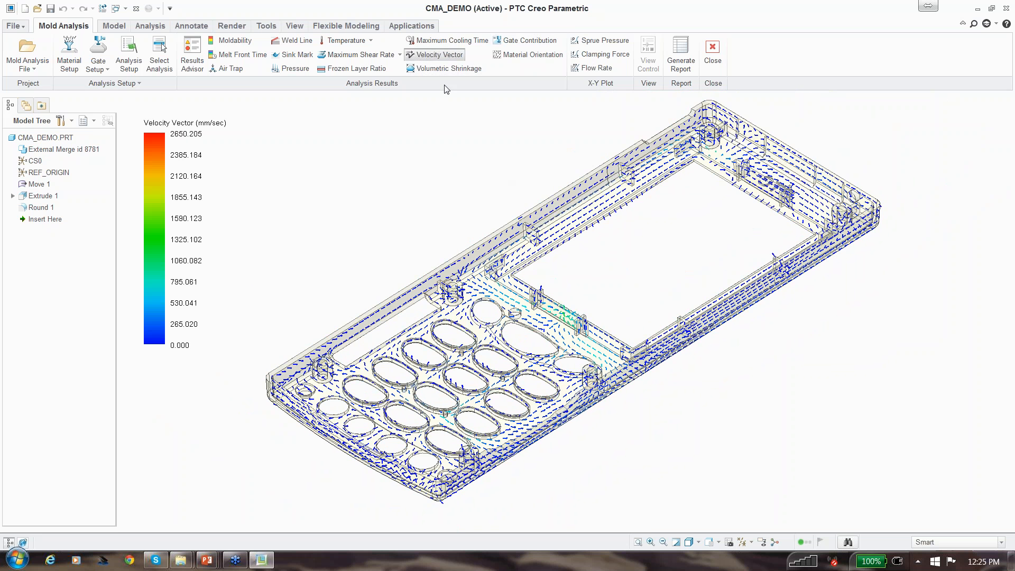
scroll(529, 317, up, 5)
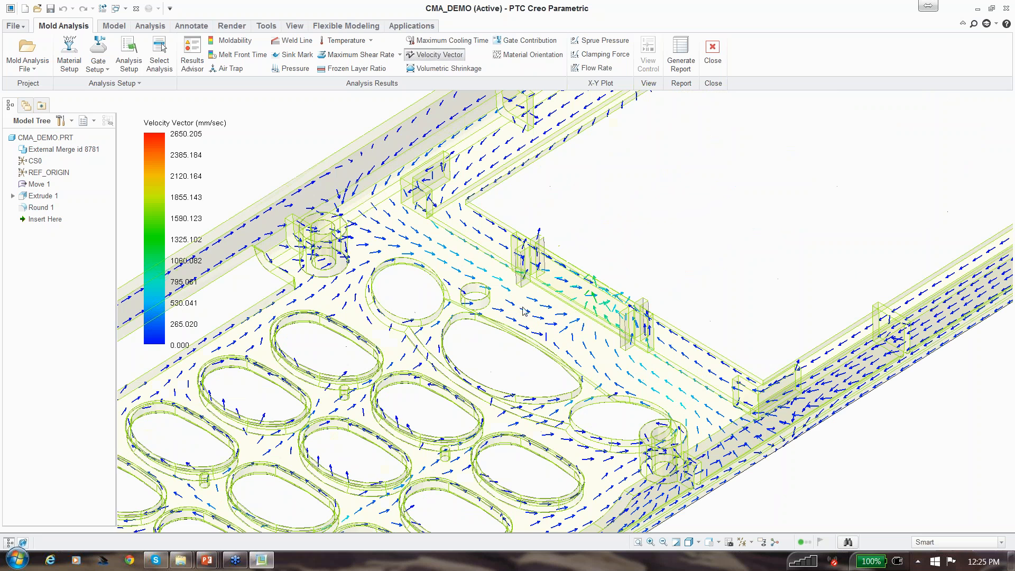
click(446, 40)
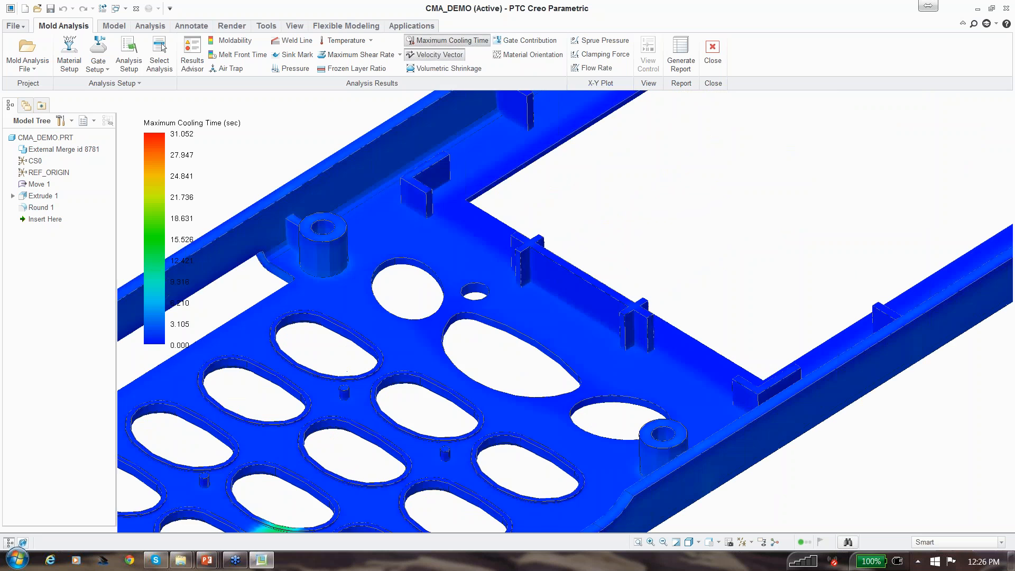
scroll(486, 285, down, 5)
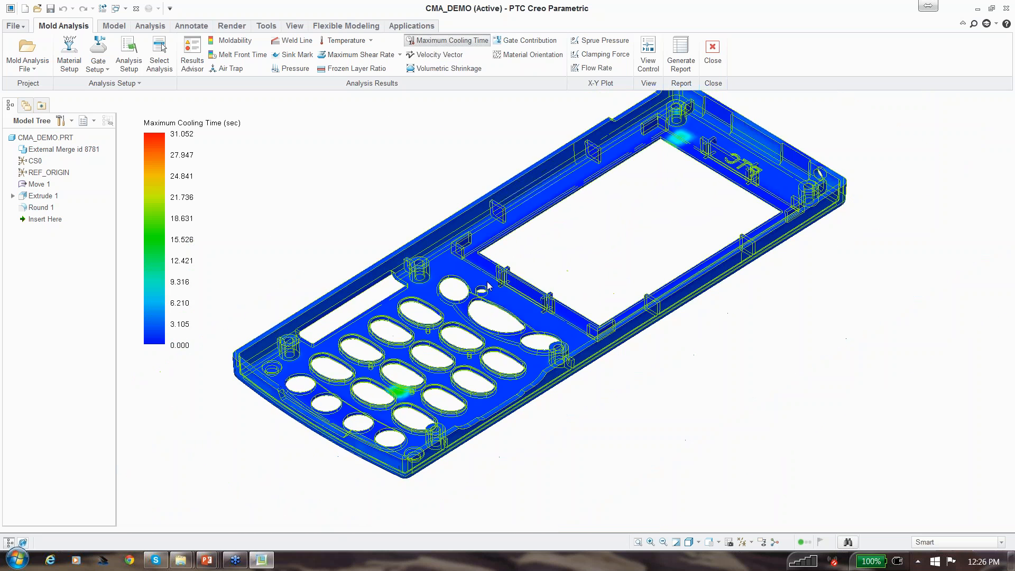
scroll(423, 299, down, 2)
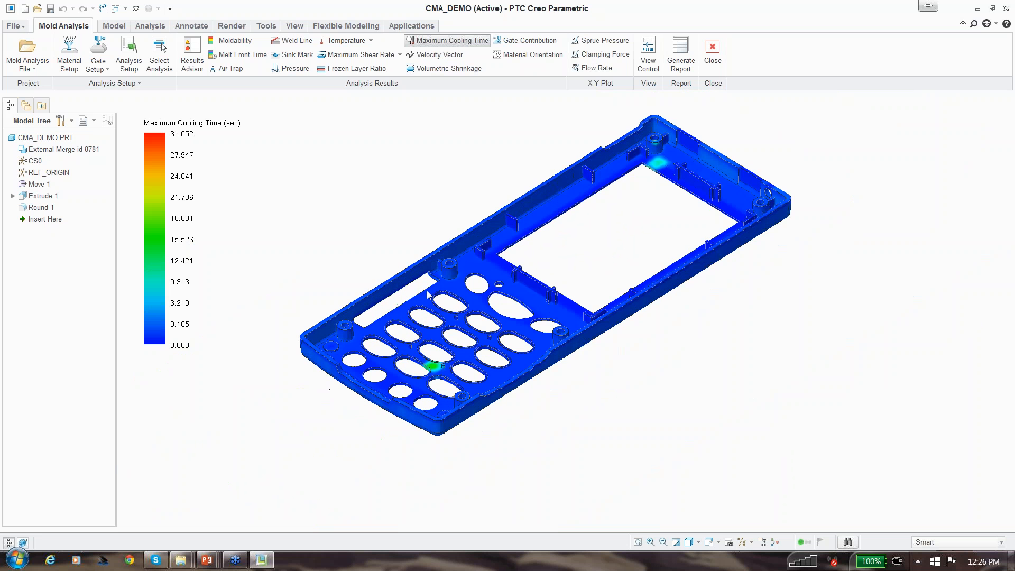
scroll(451, 220, up, 1)
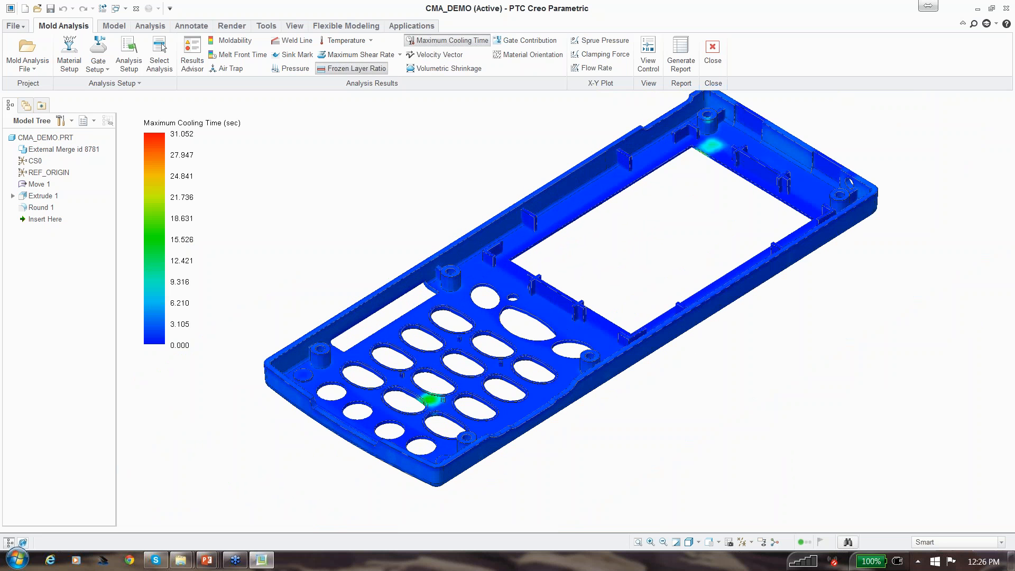
Examine the frozen layer ratio and temperature results on the phone cover.
click(369, 67)
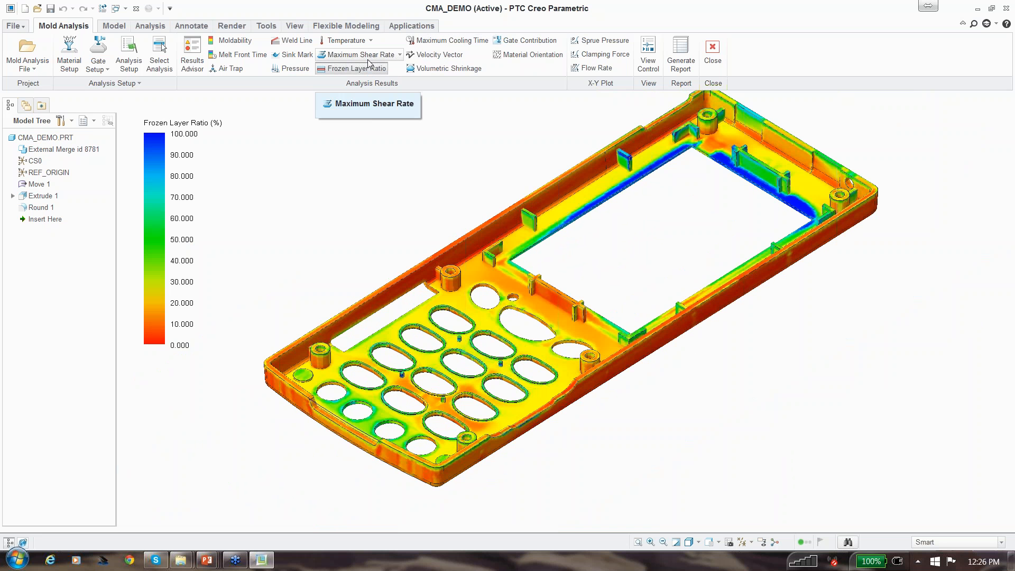
click(365, 54)
click(352, 67)
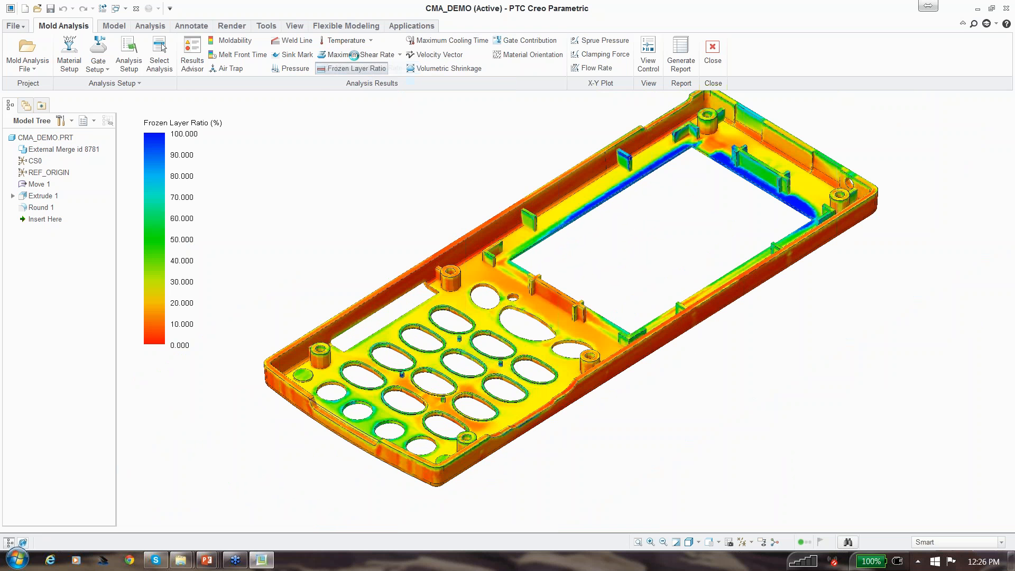
click(347, 41)
click(354, 53)
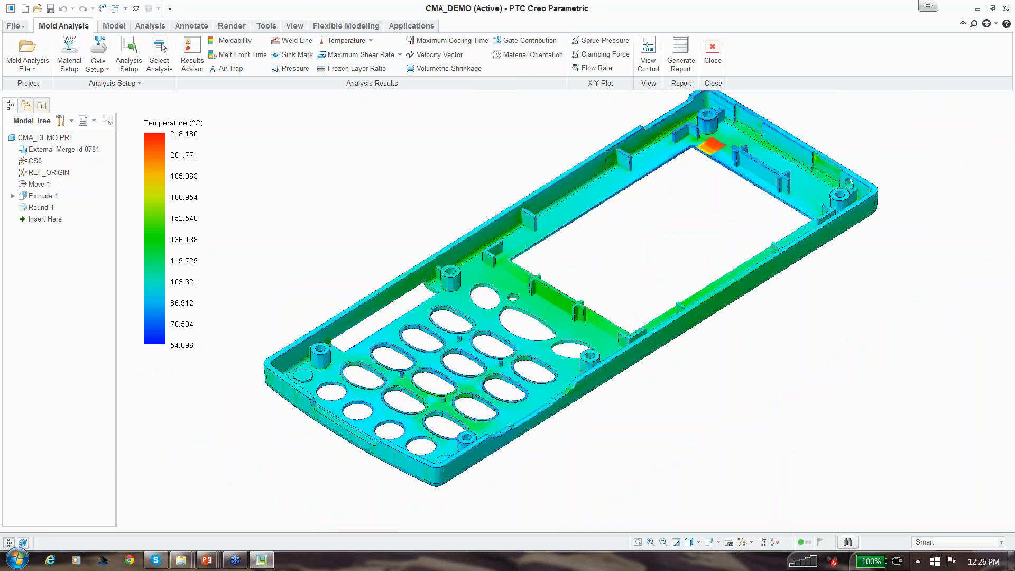
Examine the sink mark, pressure and moldability results on the phone cover, and look over the additional analysis setup indicators.
click(294, 40)
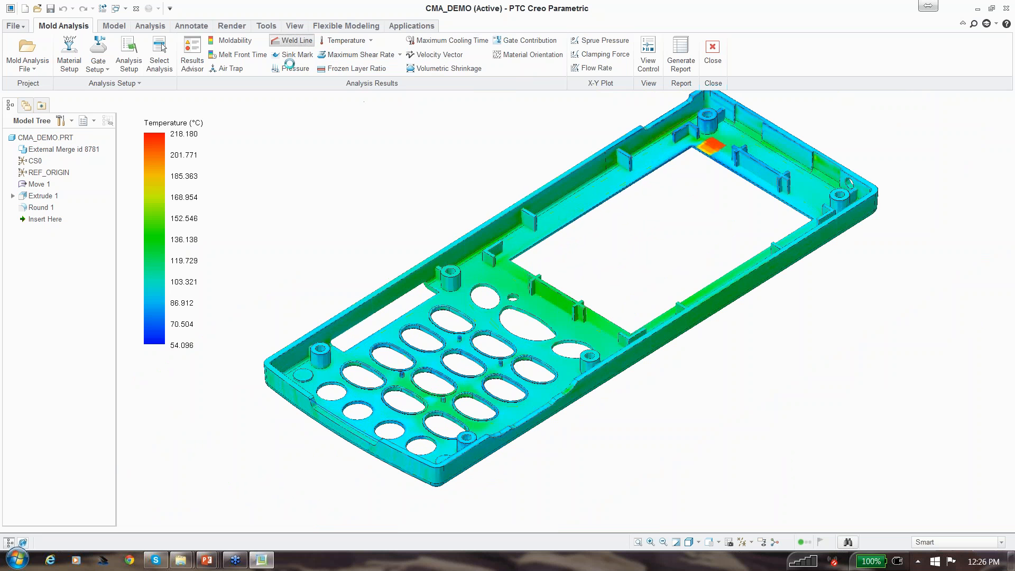
click(294, 57)
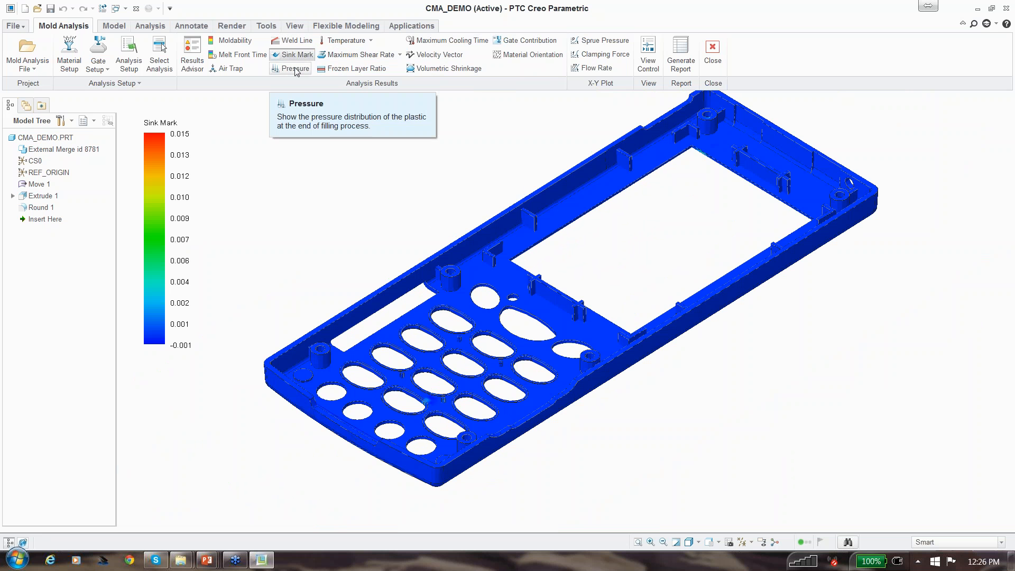
click(293, 69)
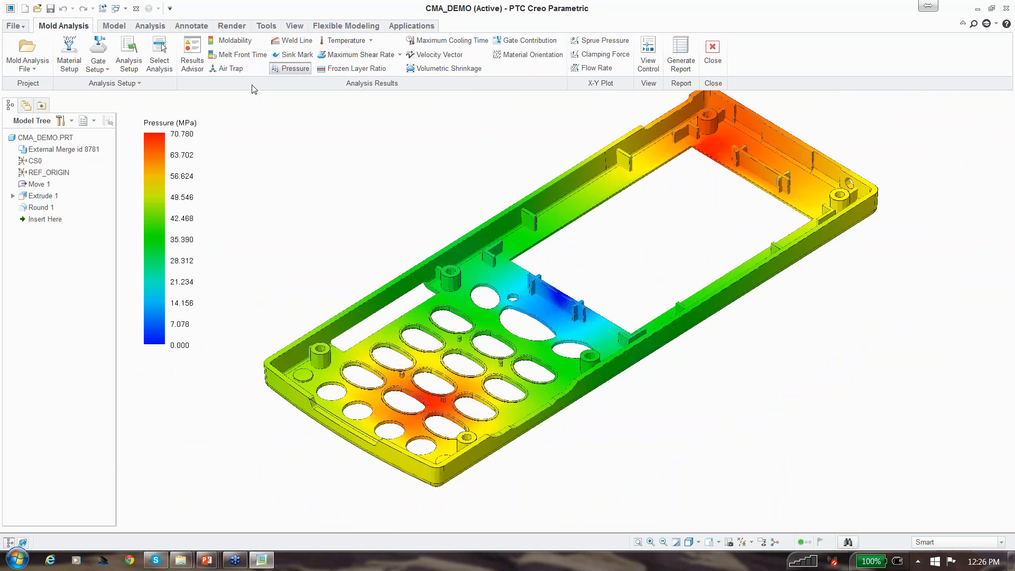
click(238, 42)
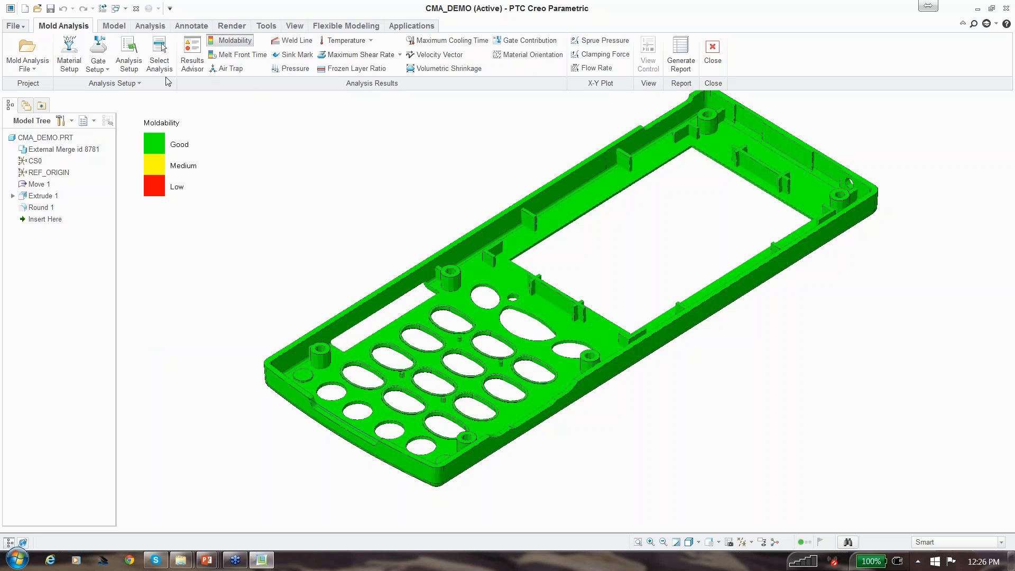
click(137, 83)
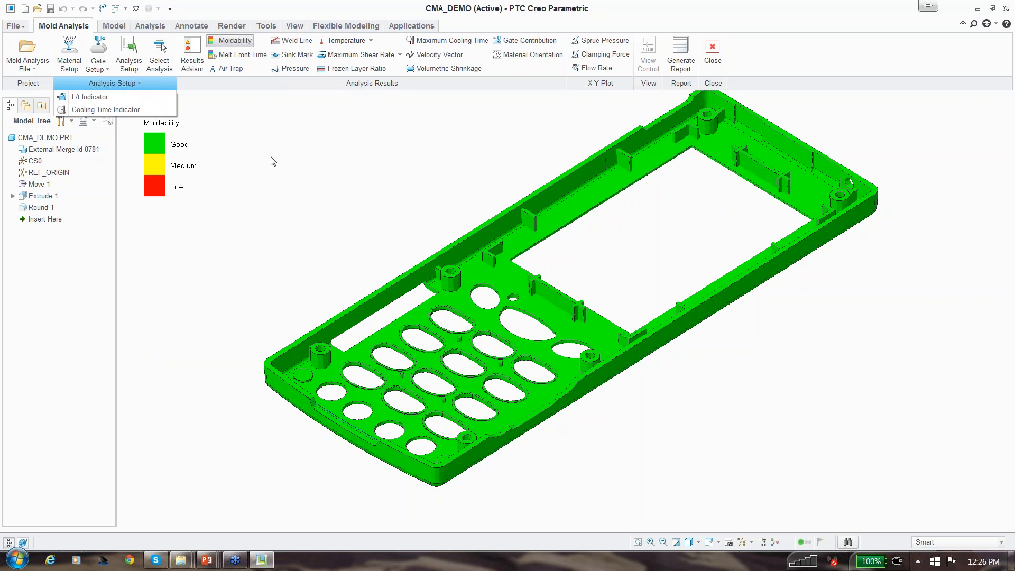
click(299, 144)
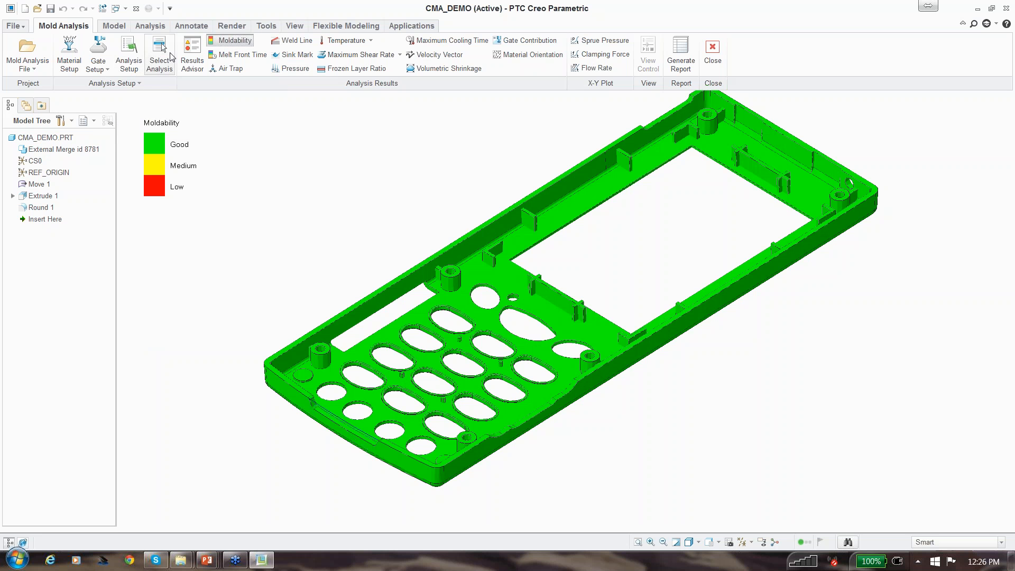
Close the phone cover model, erase the objects not displayed from session, and reopen cma_demo.prt from the recent files.
click(136, 9)
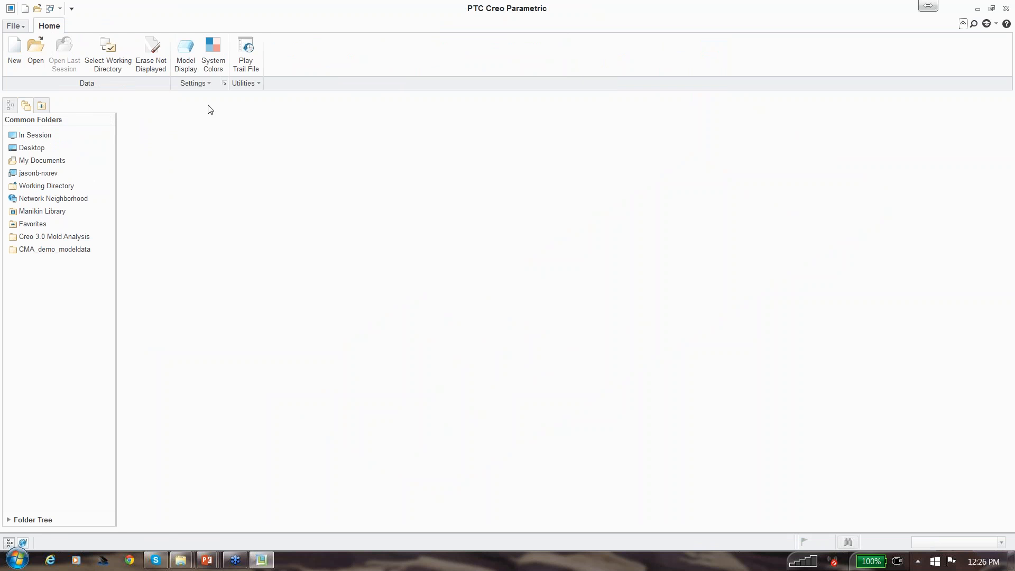
click(150, 55)
key(Return)
click(14, 26)
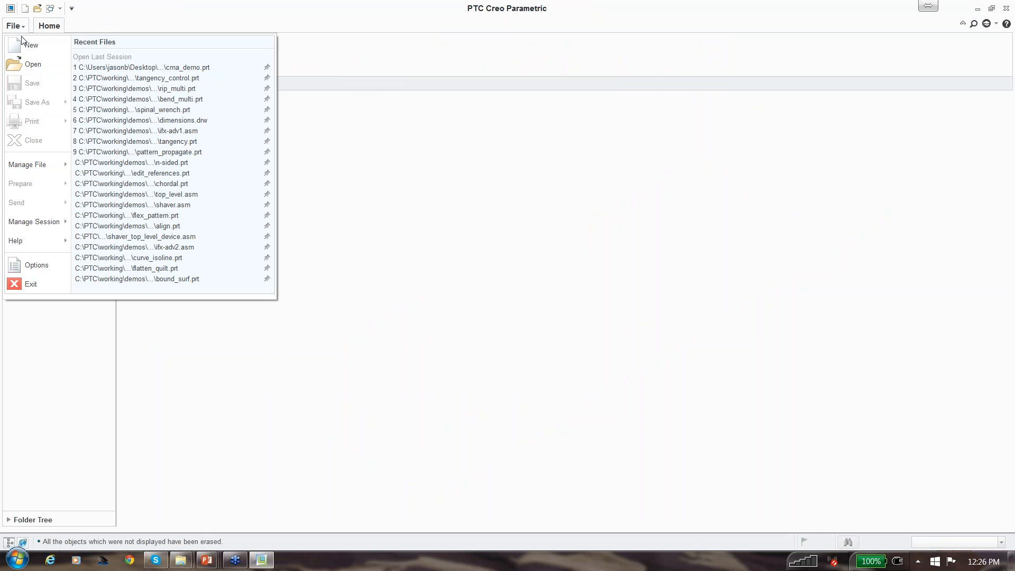
click(160, 68)
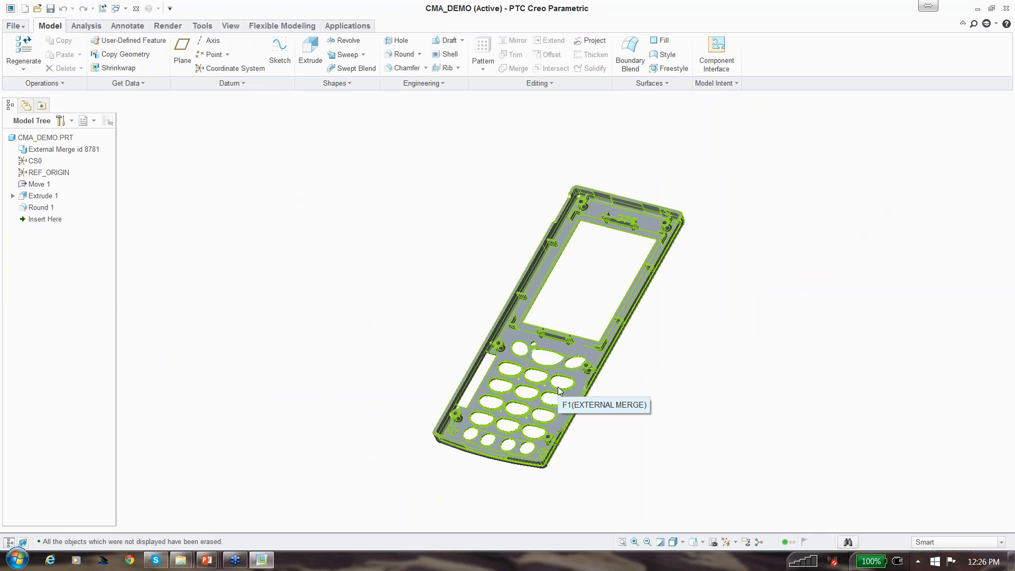
mouse_move(560, 394)
middle_down()
mouse_move(539, 358)
mouse_move(561, 394)
middle_up()
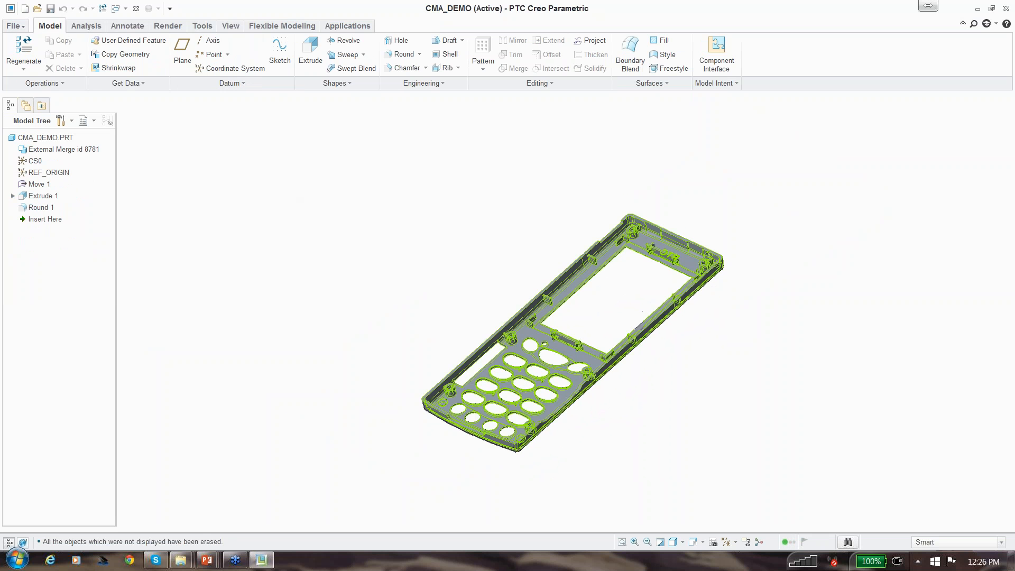
scroll(616, 365, down, 2)
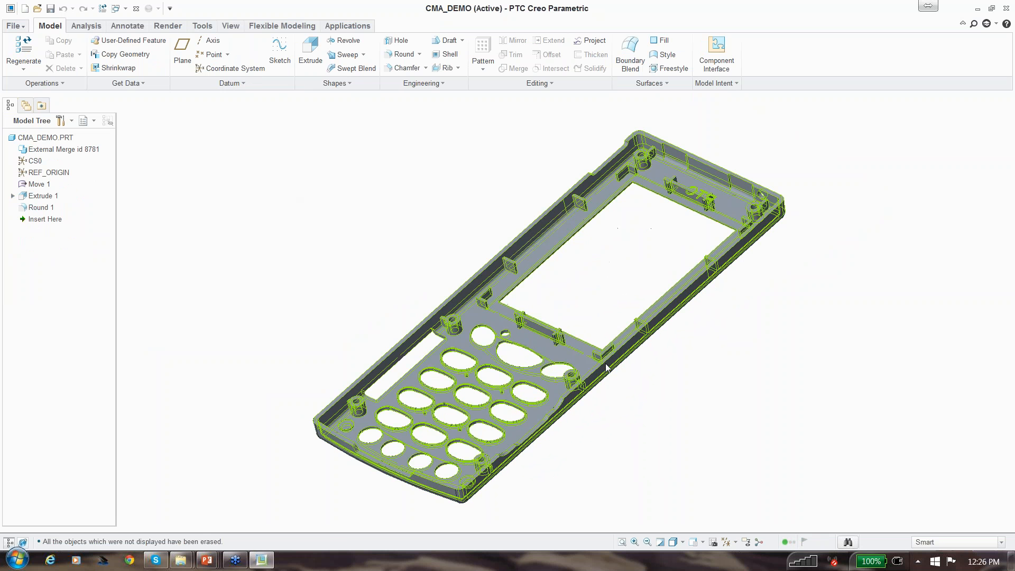
click(236, 560)
mouse_move(261, 560)
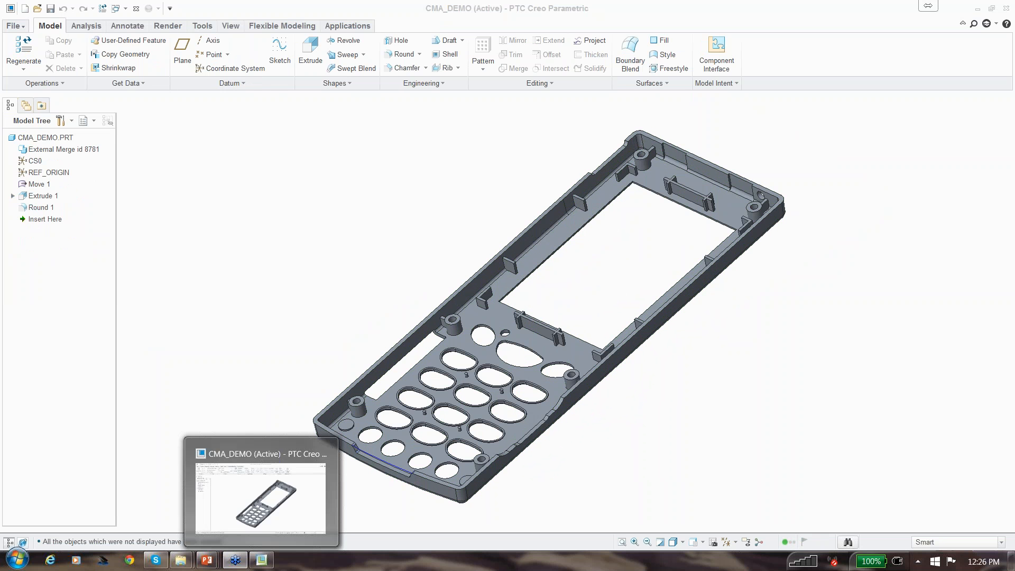
click(1008, 75)
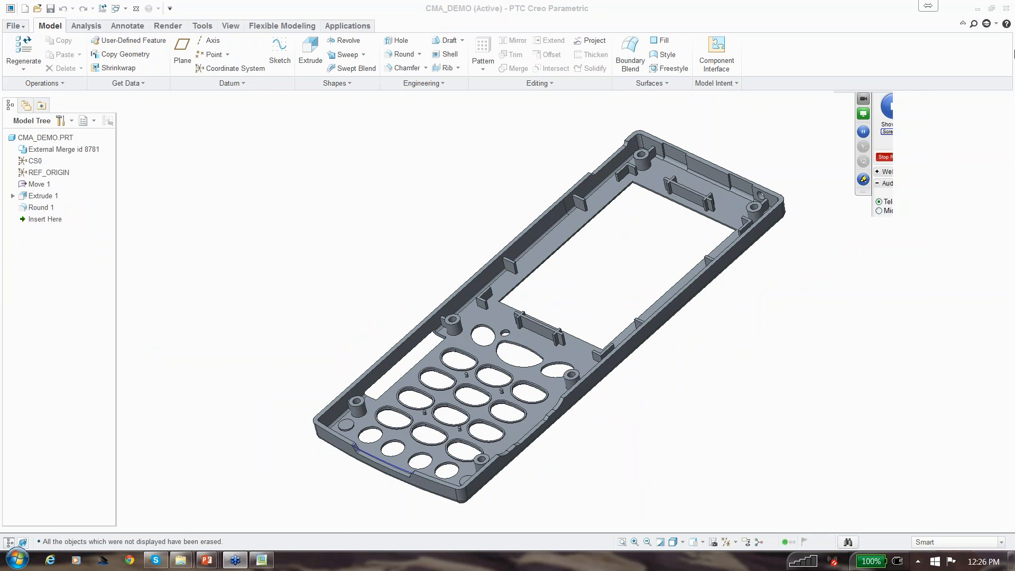
Start the Mold Analysis application on the reopened part and look over its project retrieve and save options.
click(350, 27)
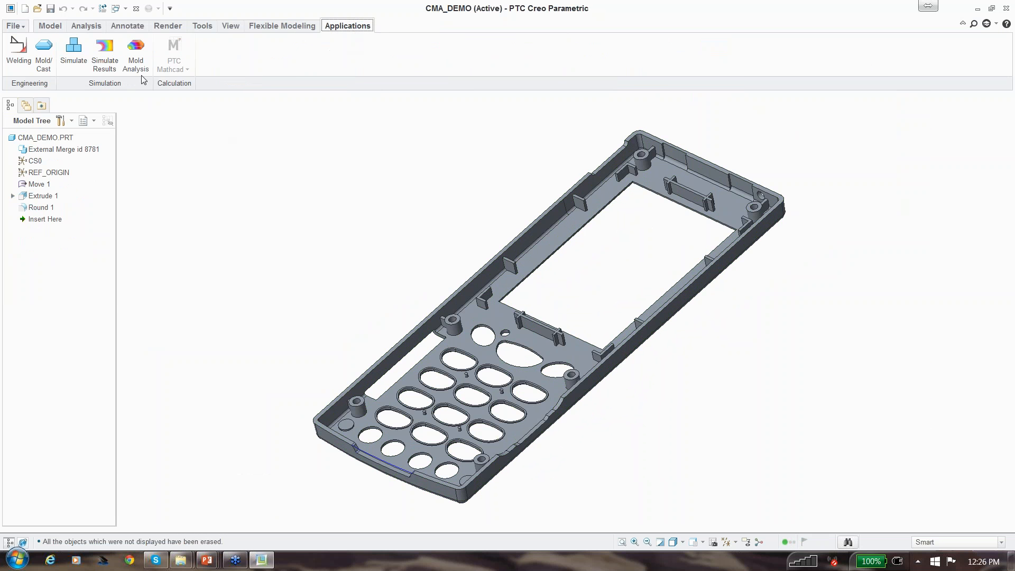
click(136, 50)
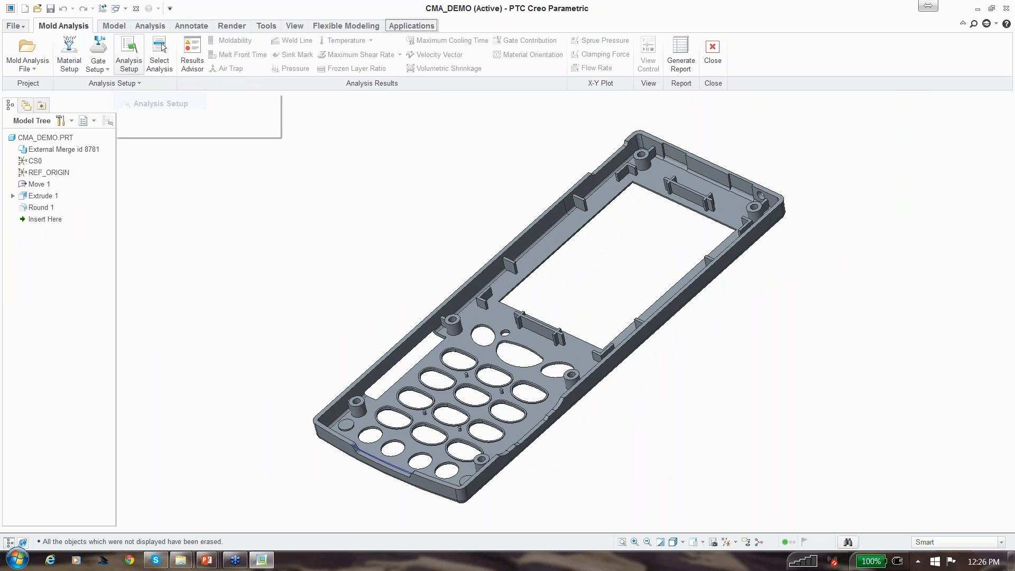
click(29, 68)
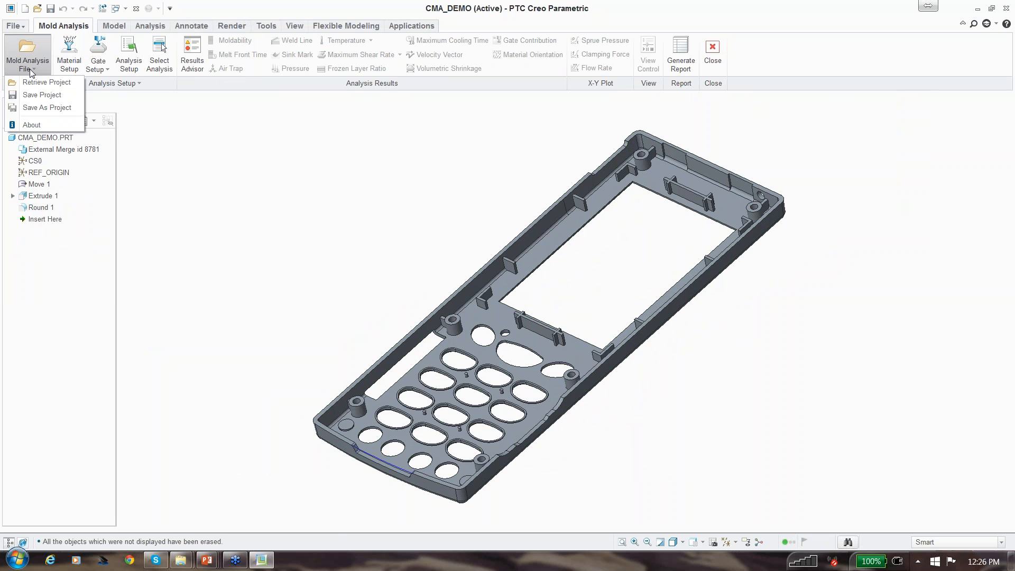
click(188, 132)
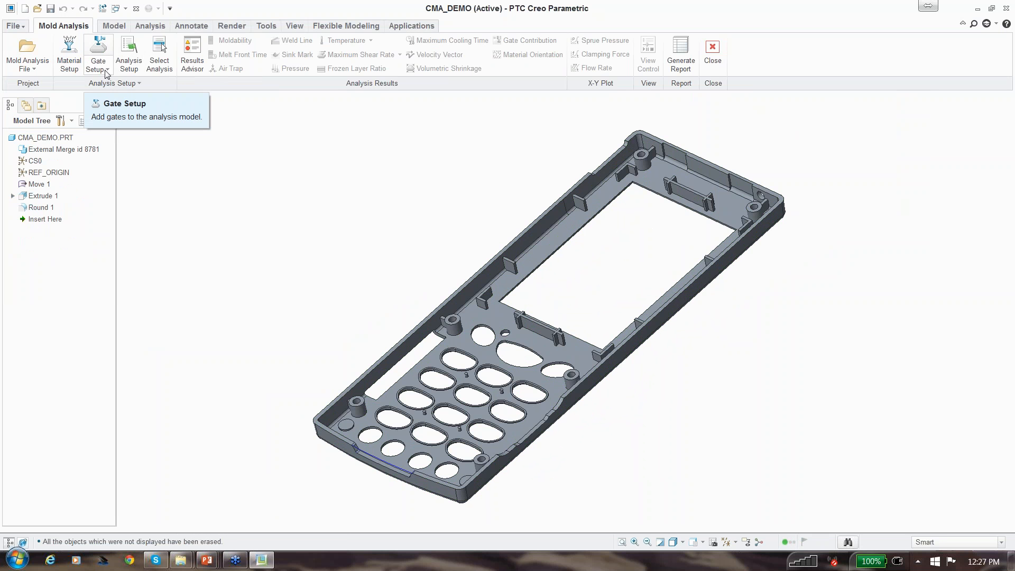
Start the material setup and choose the ABS grade STYLAC VA29 from the producer ASAHI.
click(76, 72)
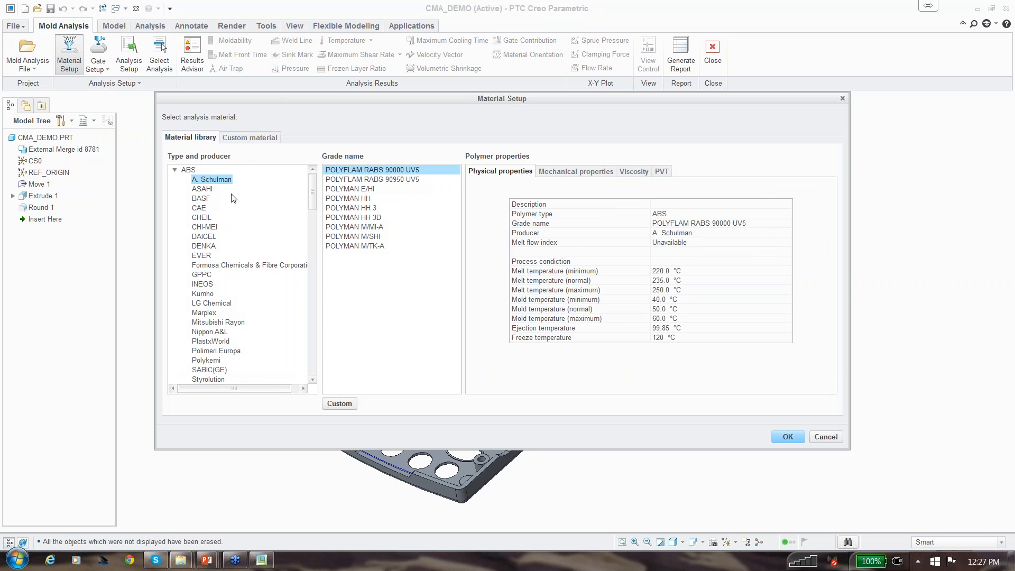
click(202, 189)
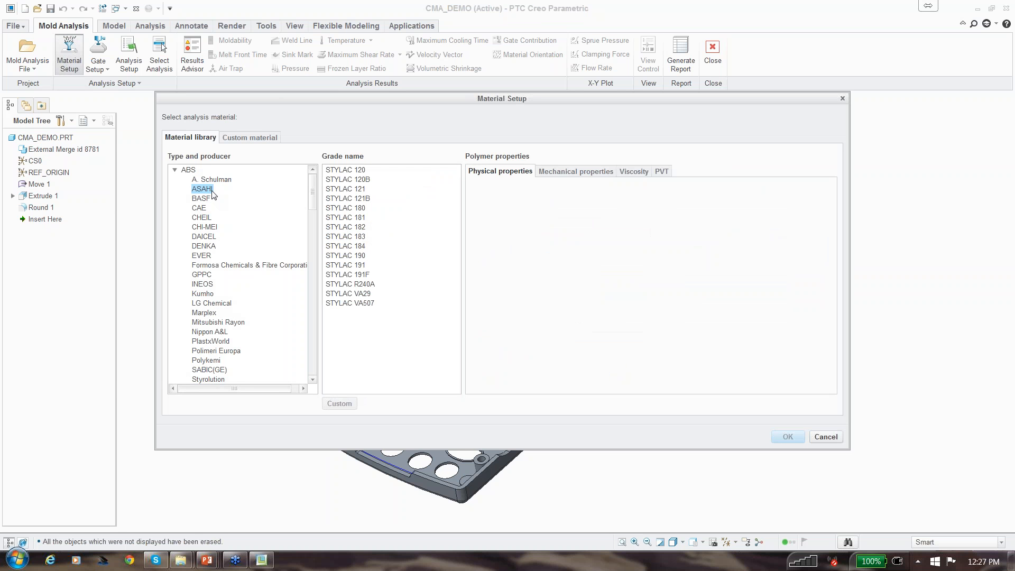
click(456, 295)
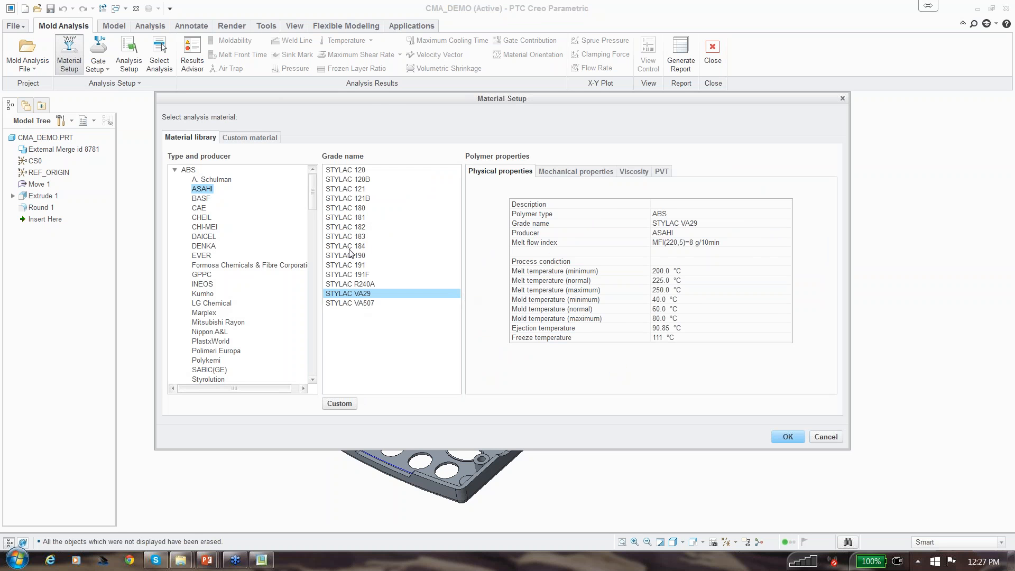
Review the mechanical, viscosity, PVT and physical properties of the selected grade, and show the custom materials.
drag(388, 103, 385, 129)
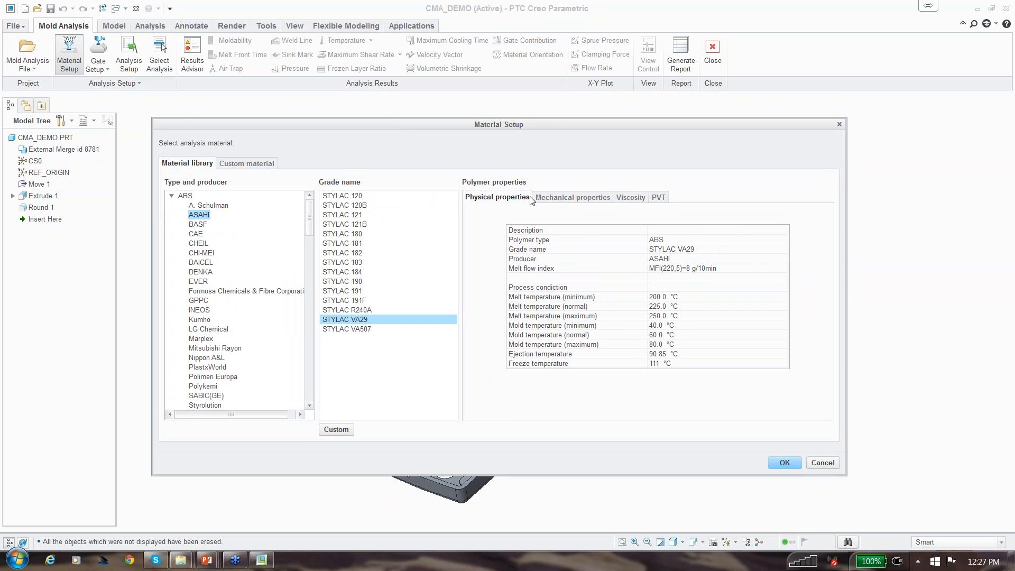
click(561, 202)
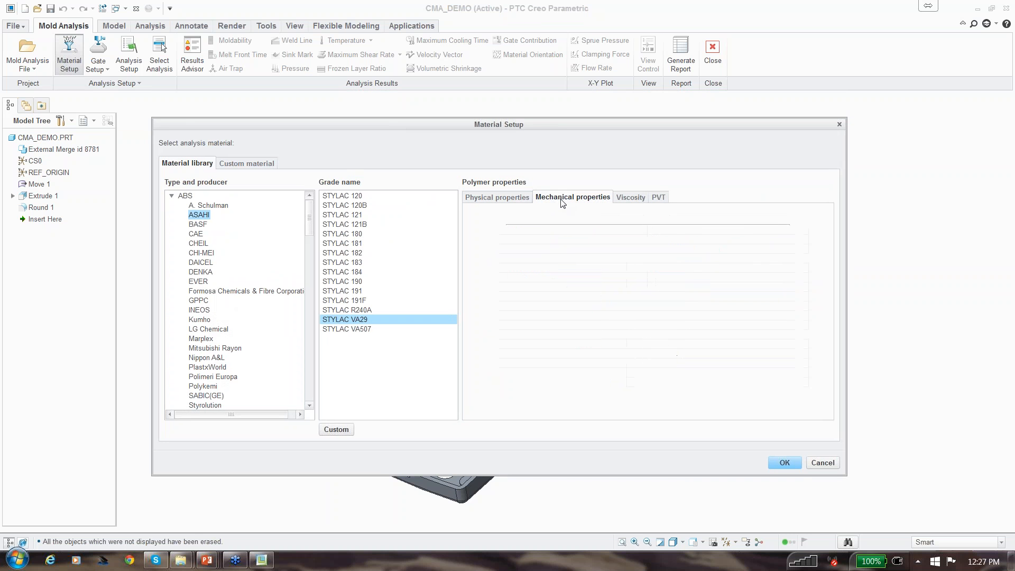
click(629, 199)
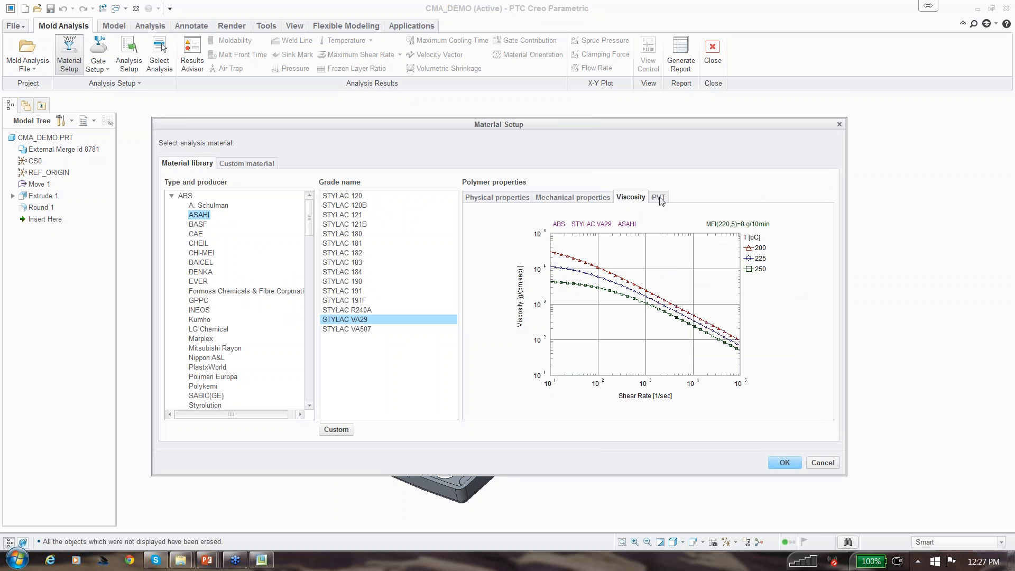
click(659, 199)
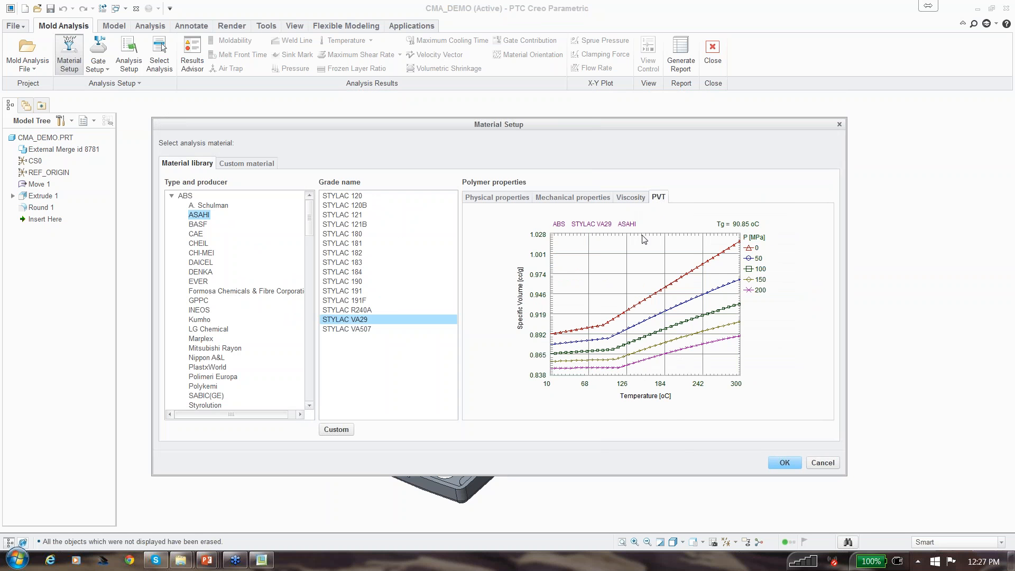
click(488, 200)
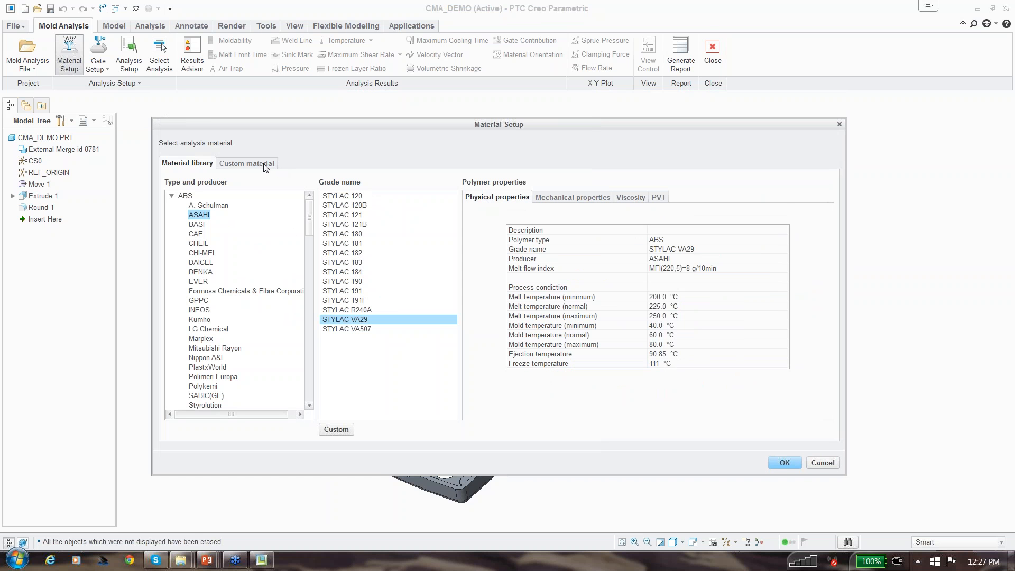
click(231, 164)
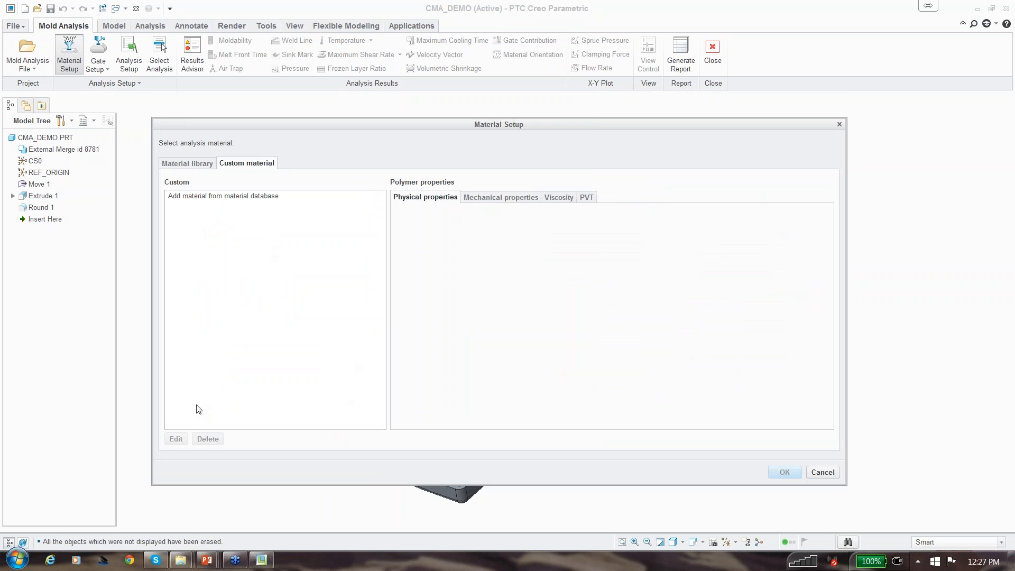
Return from the custom materials to the material library and browse its polymer types and the ABS producers.
click(231, 198)
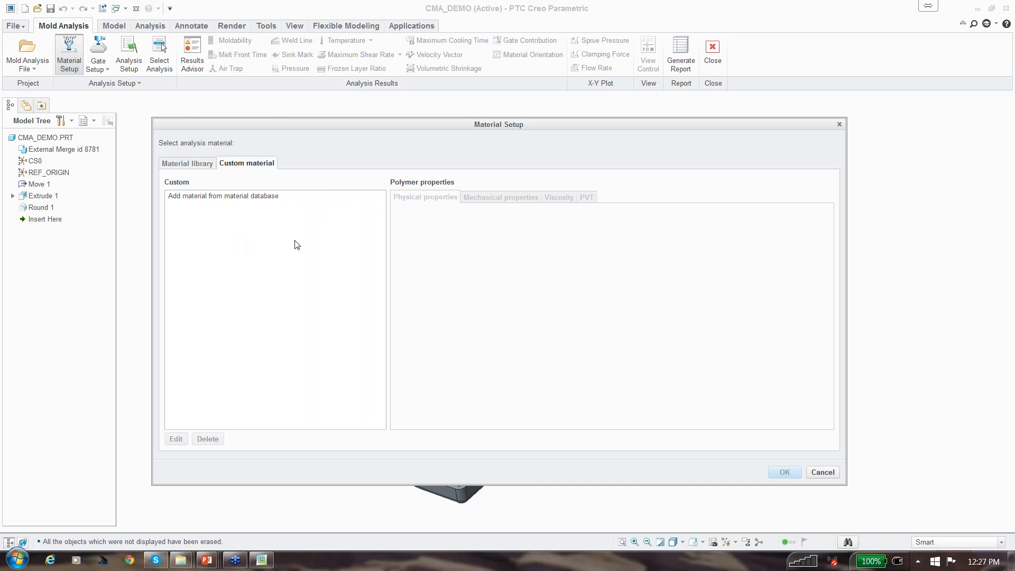
click(209, 167)
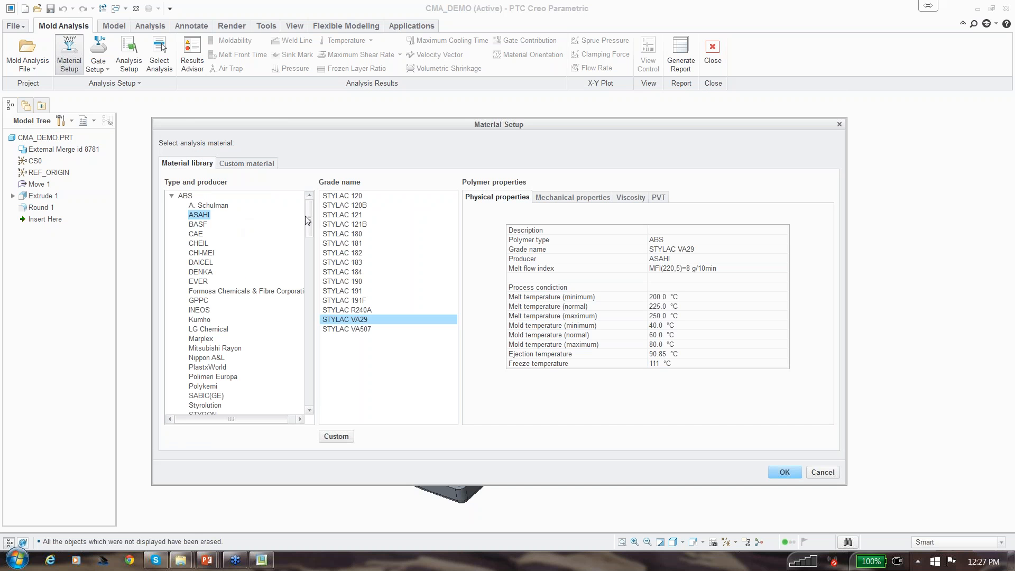
mouse_move(308, 213)
mouse_down()
mouse_move(310, 294)
mouse_move(310, 216)
mouse_up()
click(172, 196)
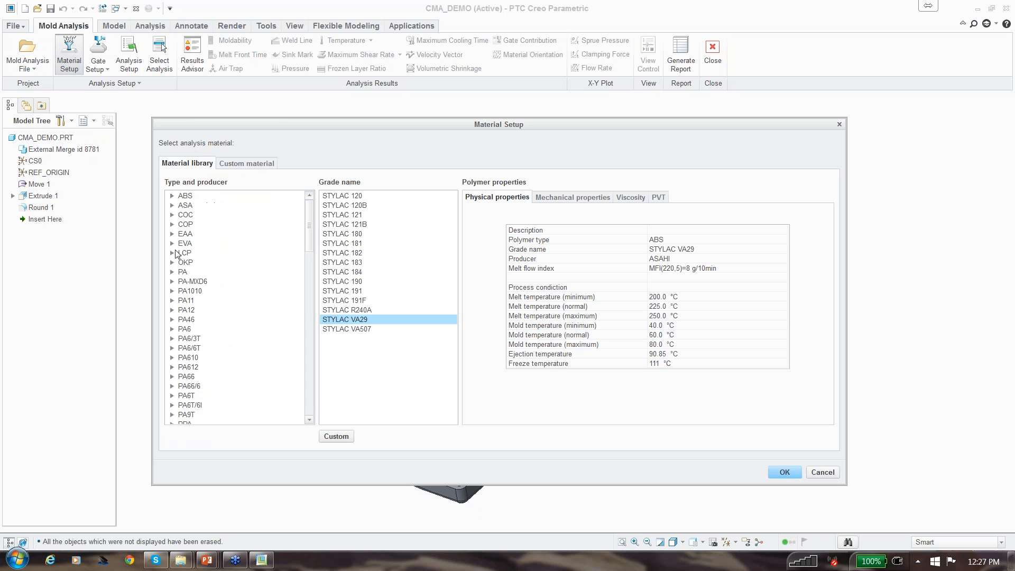
scroll(172, 330, down, 12)
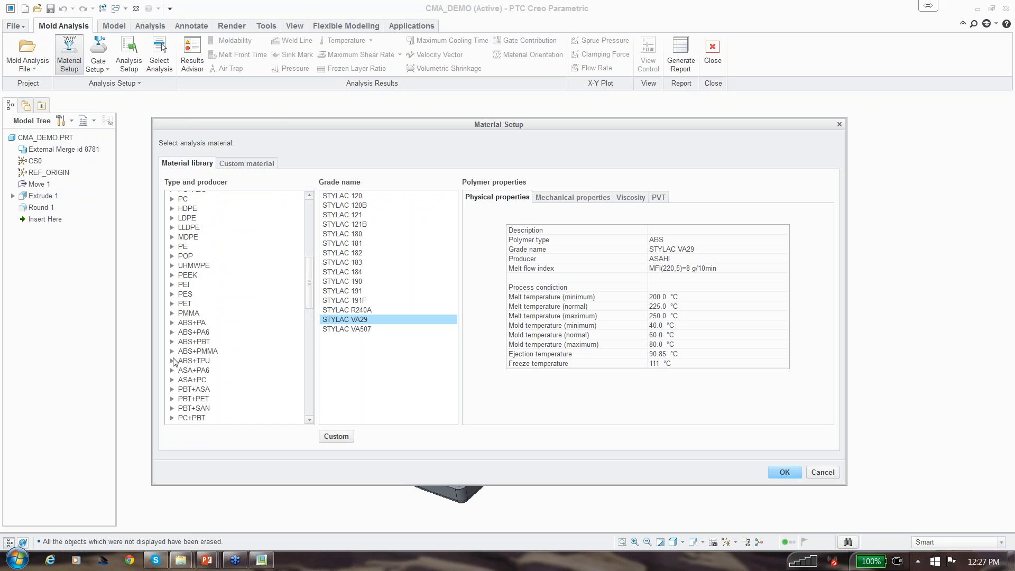
scroll(174, 363, down, 10)
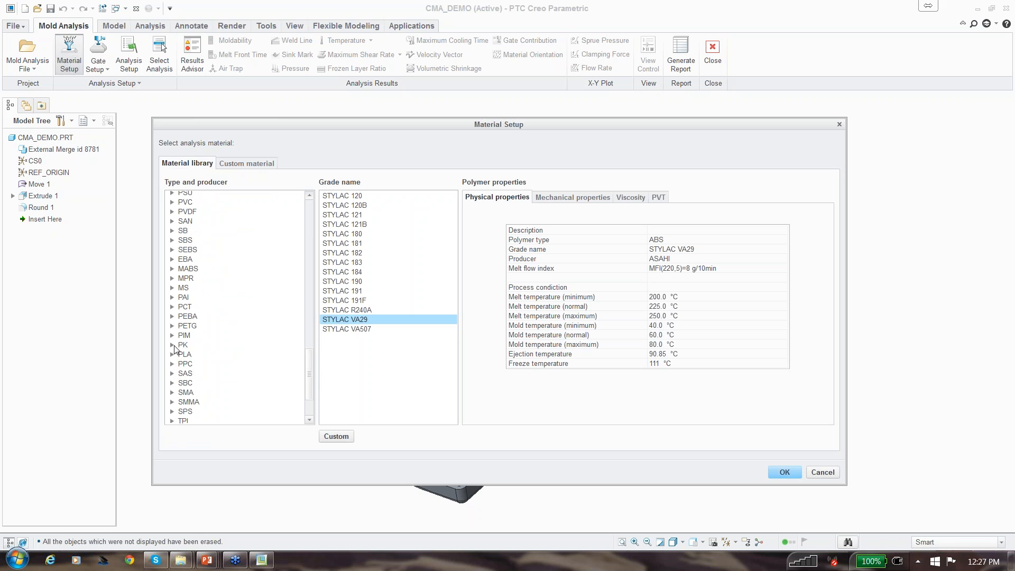
drag(313, 374, 317, 206)
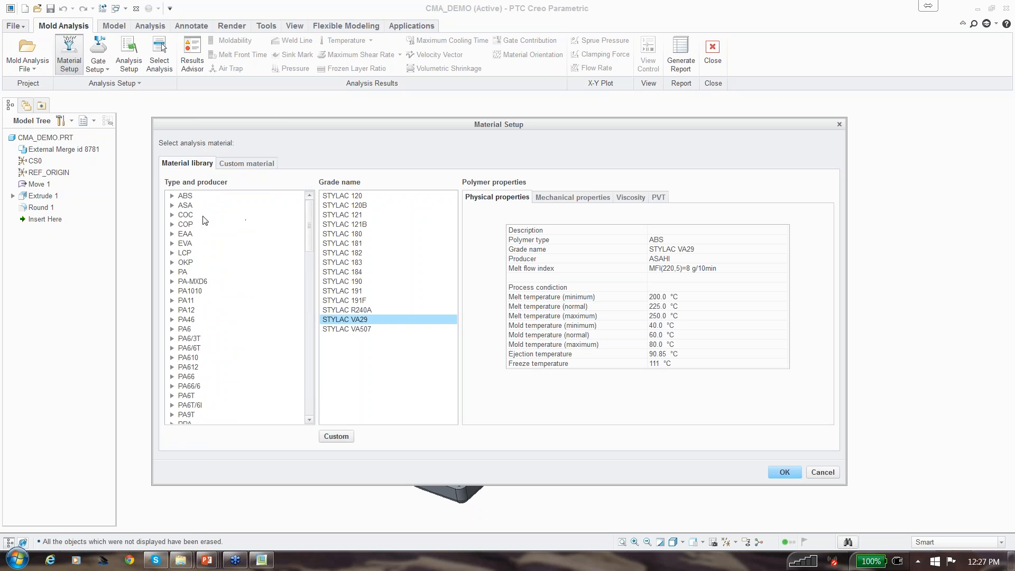
click(172, 196)
scroll(209, 249, down, 2)
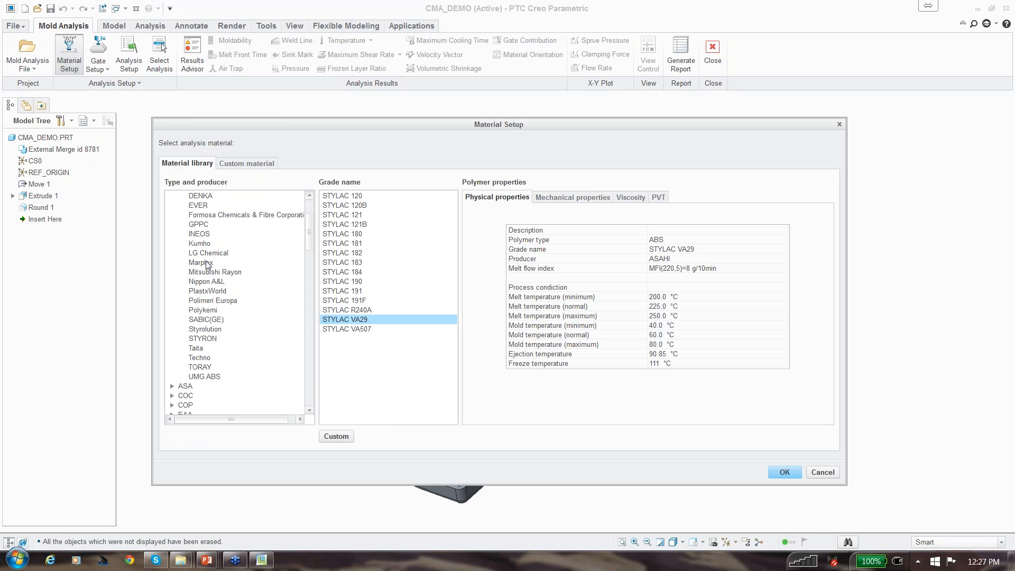
scroll(210, 297, up, 2)
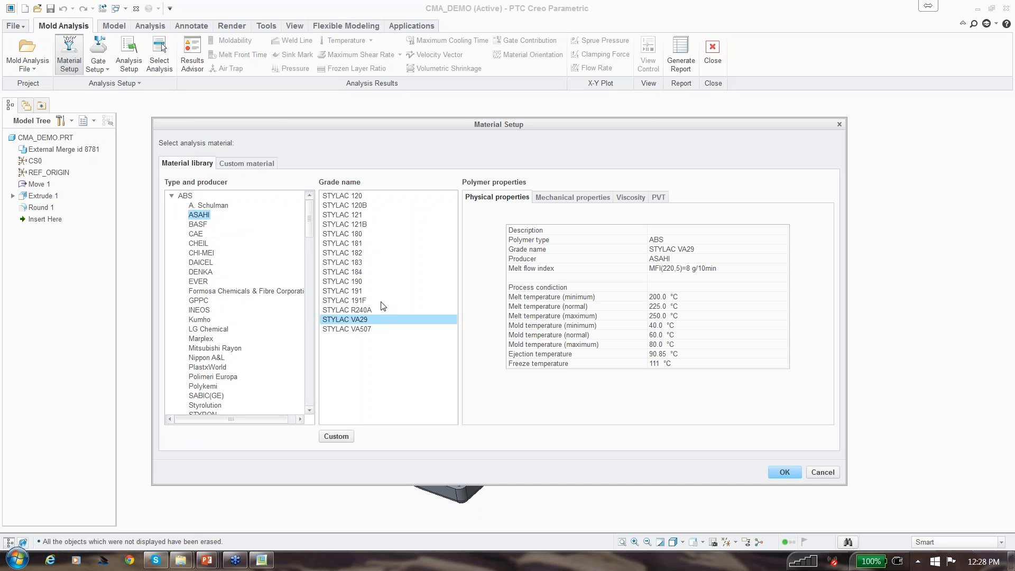
Assign the ABS grade STYLAC VA29 from ASAHI as the analysis material.
click(361, 321)
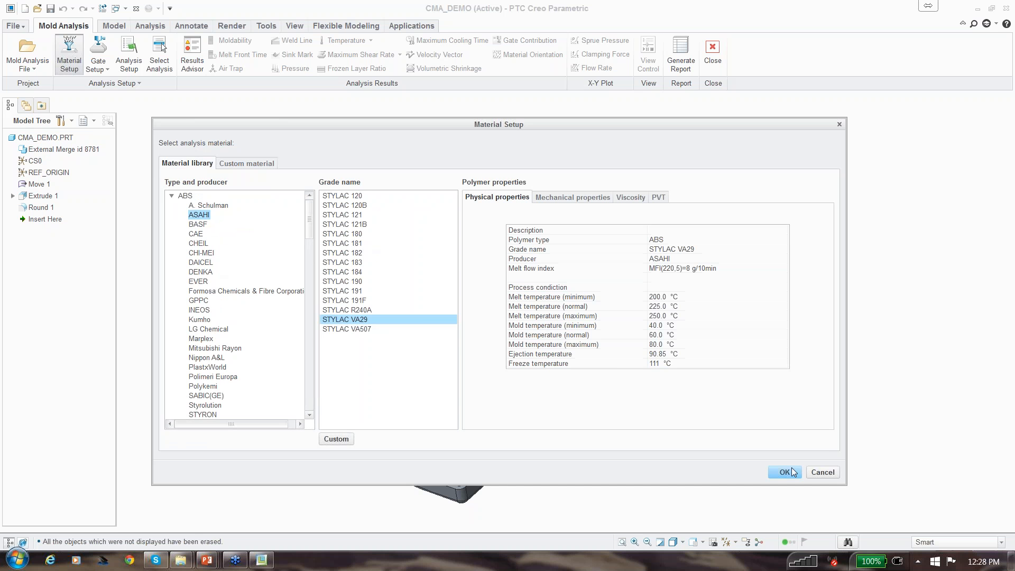
click(785, 471)
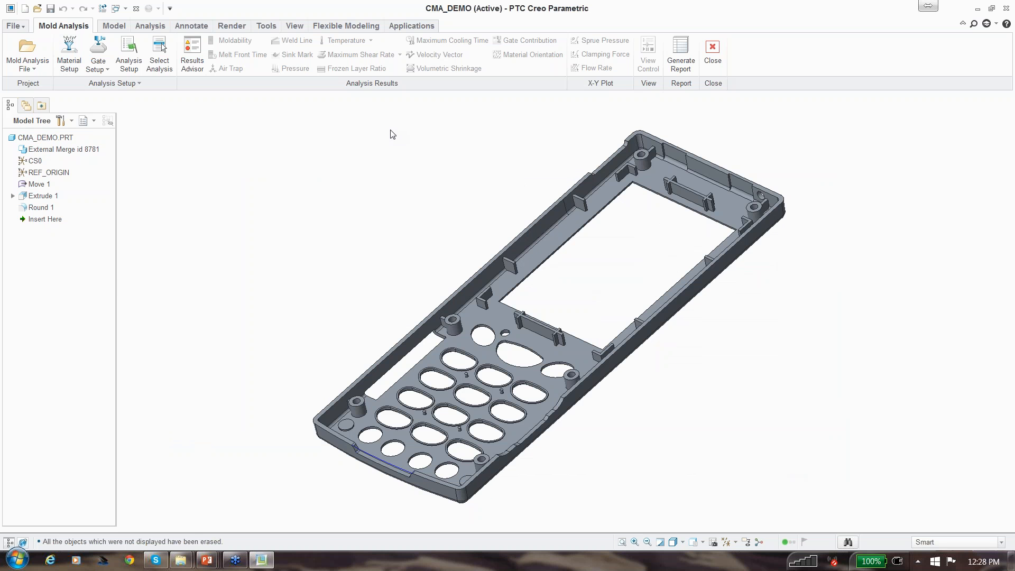
key(alt+Tab)
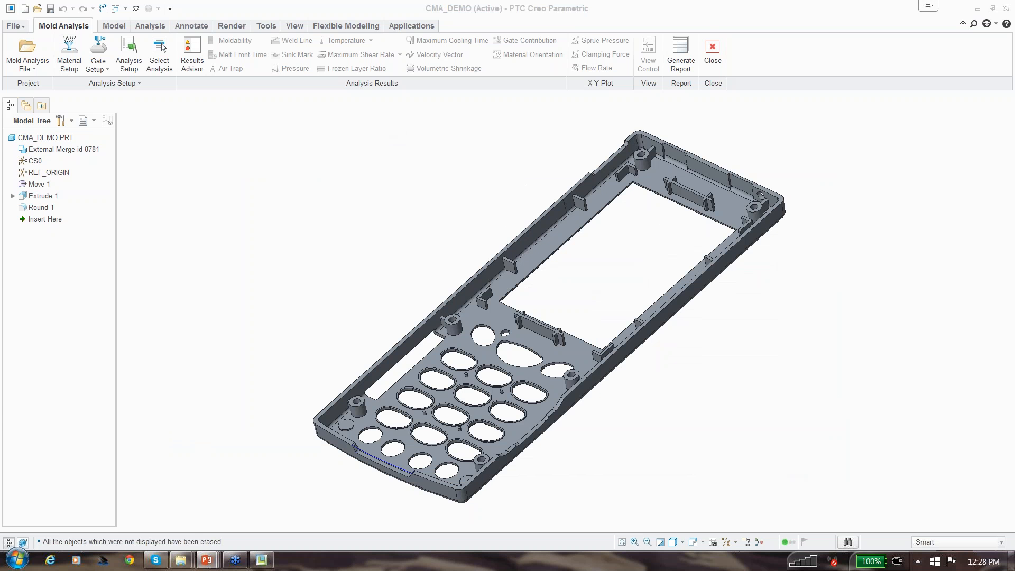
Manually add a gate with a 3.00 mm diameter beside the round opening at the display end of the keypad.
click(105, 68)
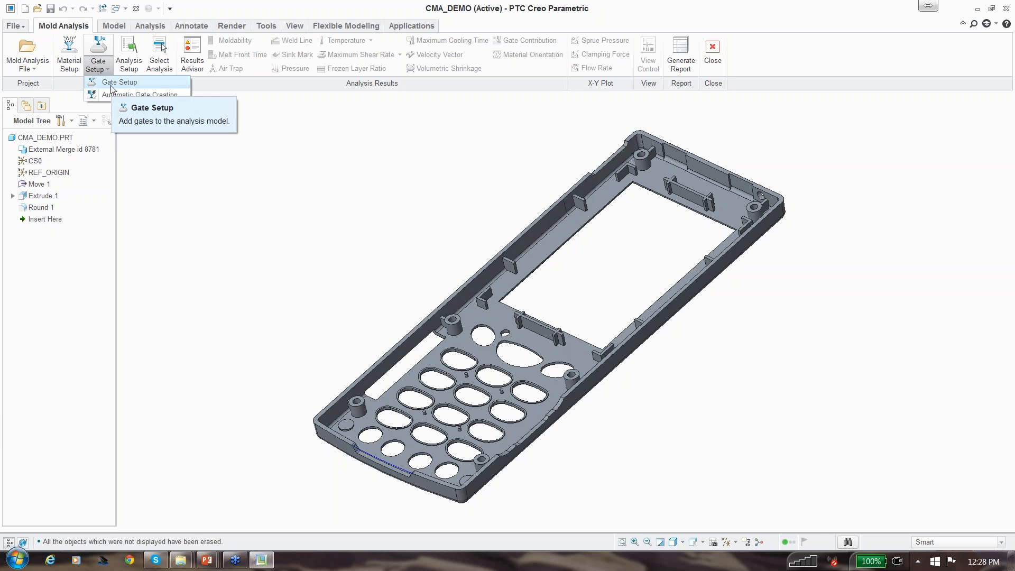
click(111, 85)
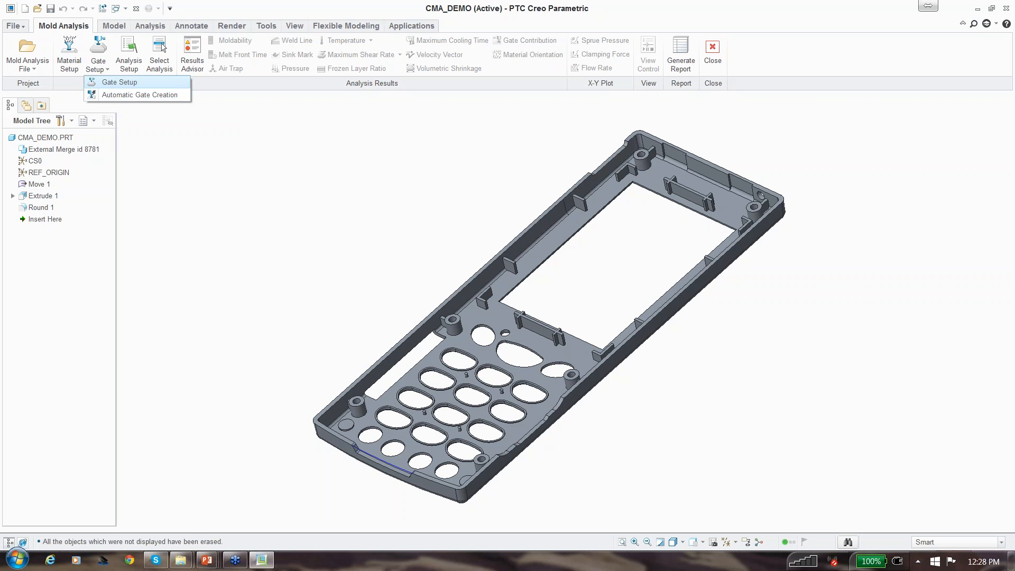
click(29, 332)
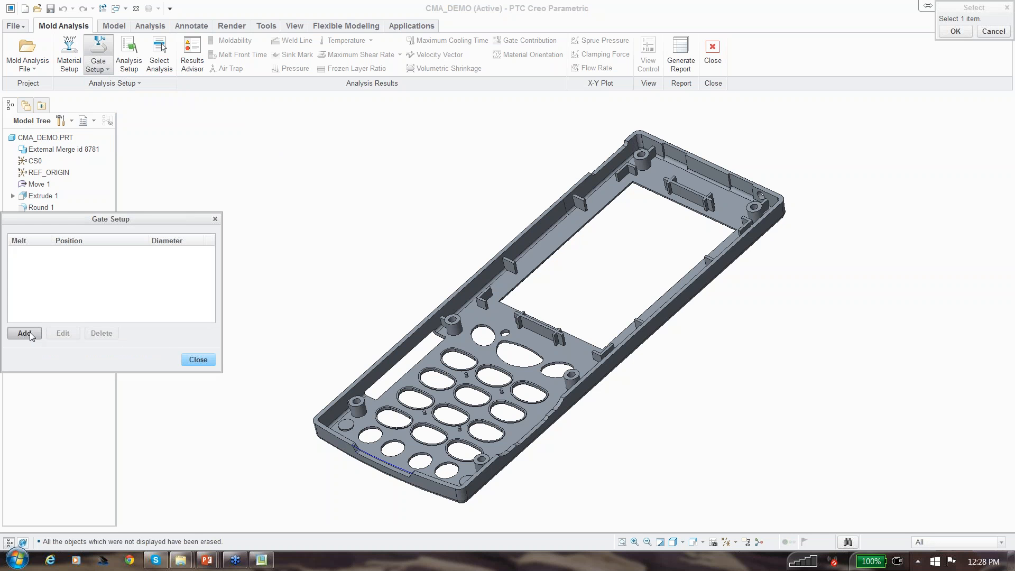
click(487, 358)
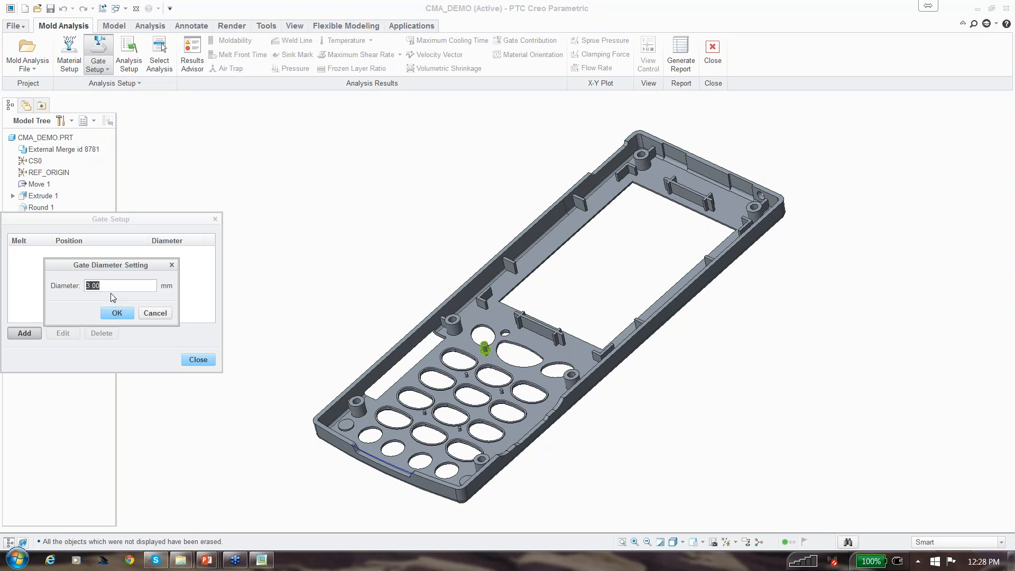
click(117, 313)
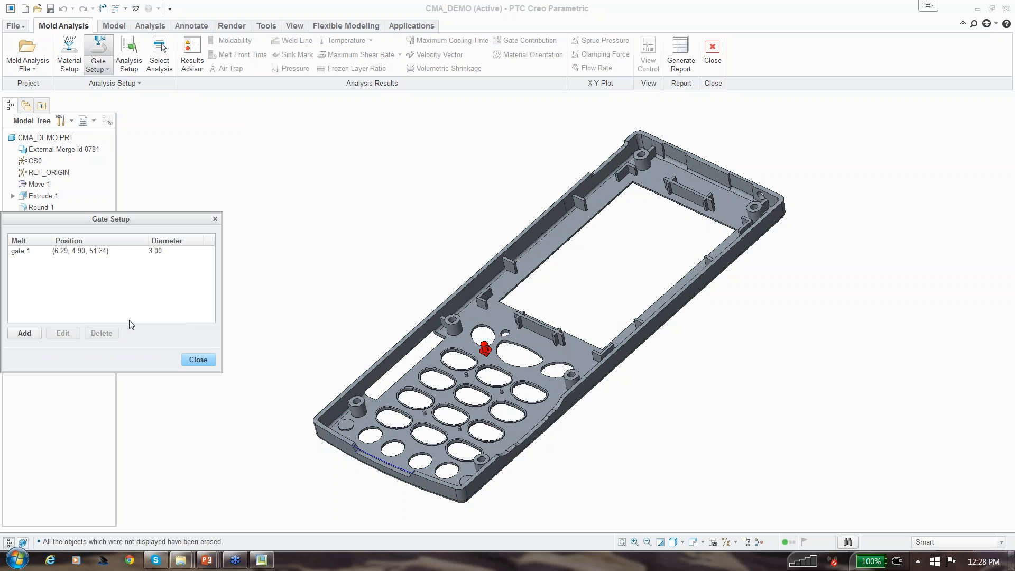
Open the new gate's diameter for editing and accept 3.00 mm.
click(115, 250)
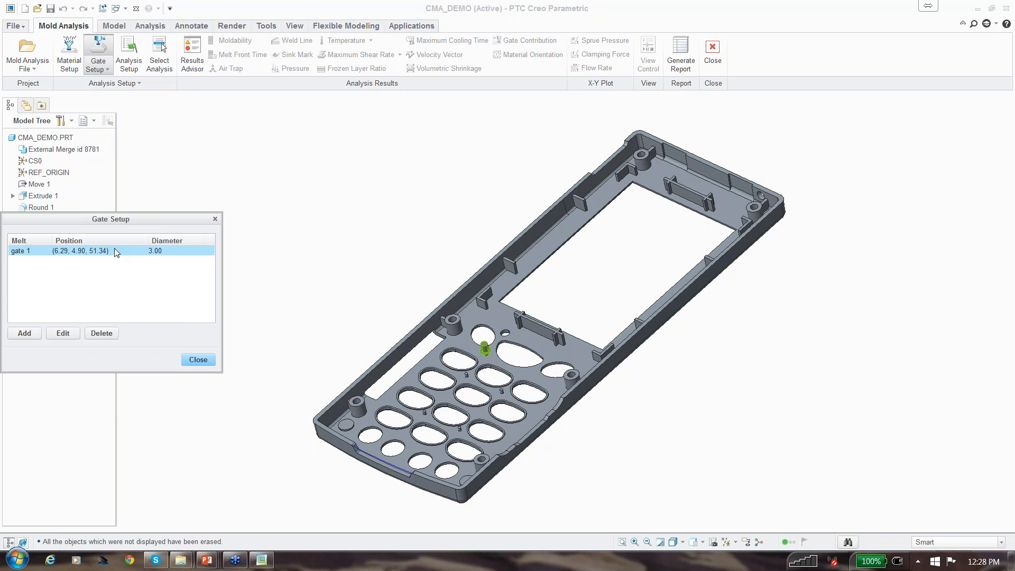
click(62, 333)
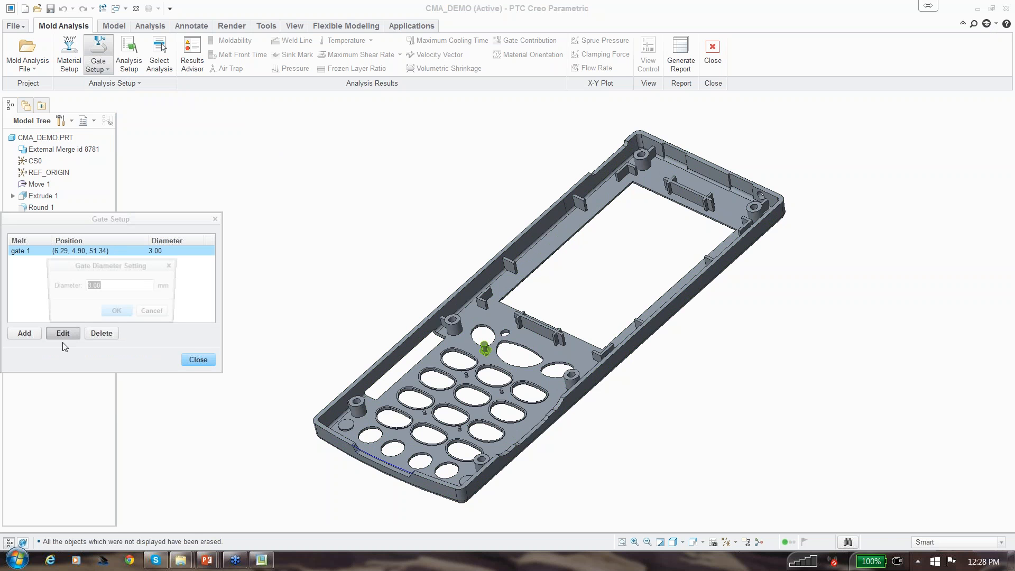
click(122, 314)
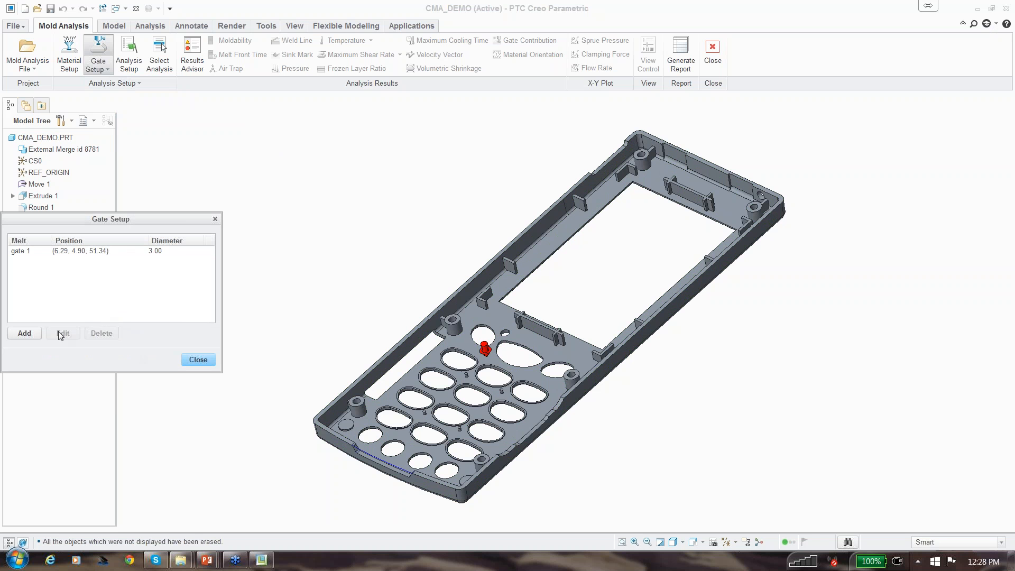
Delete the manually placed gate and close the gate setup.
click(58, 254)
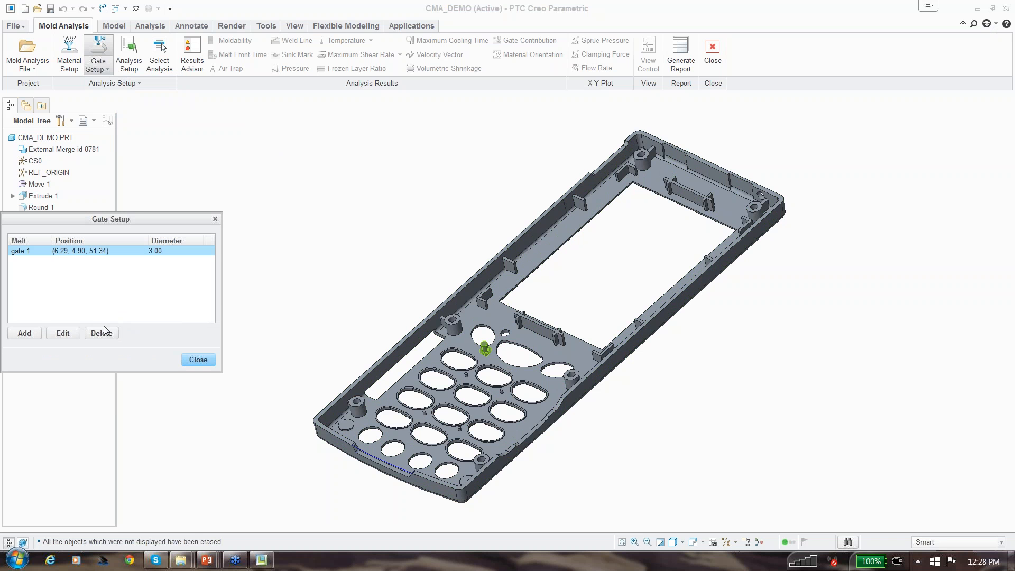
click(101, 333)
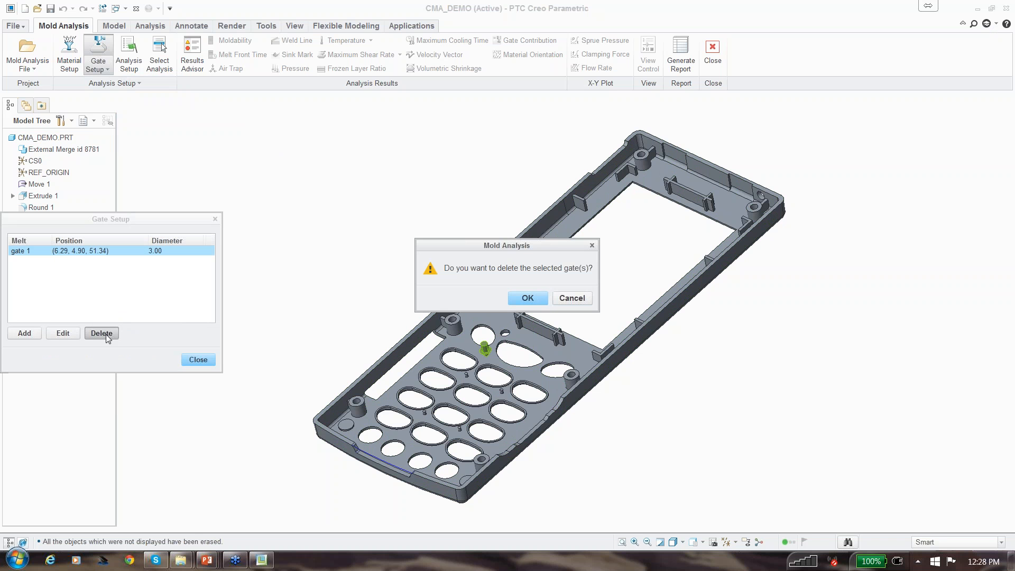
click(526, 298)
click(198, 360)
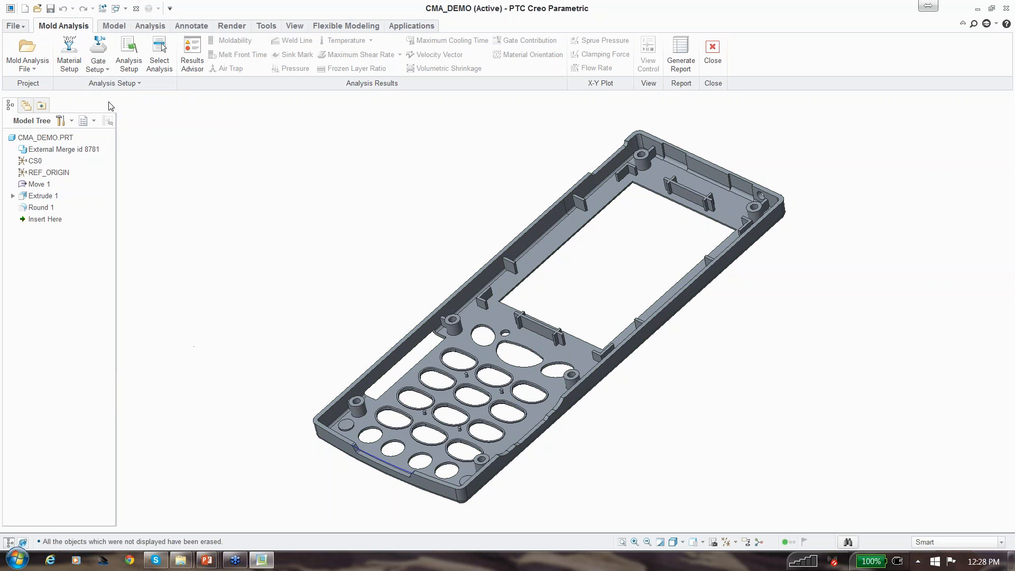
Calculate a suitable location for 1 gate automatically, with direction -Z and a 3.00 mm diameter.
click(101, 68)
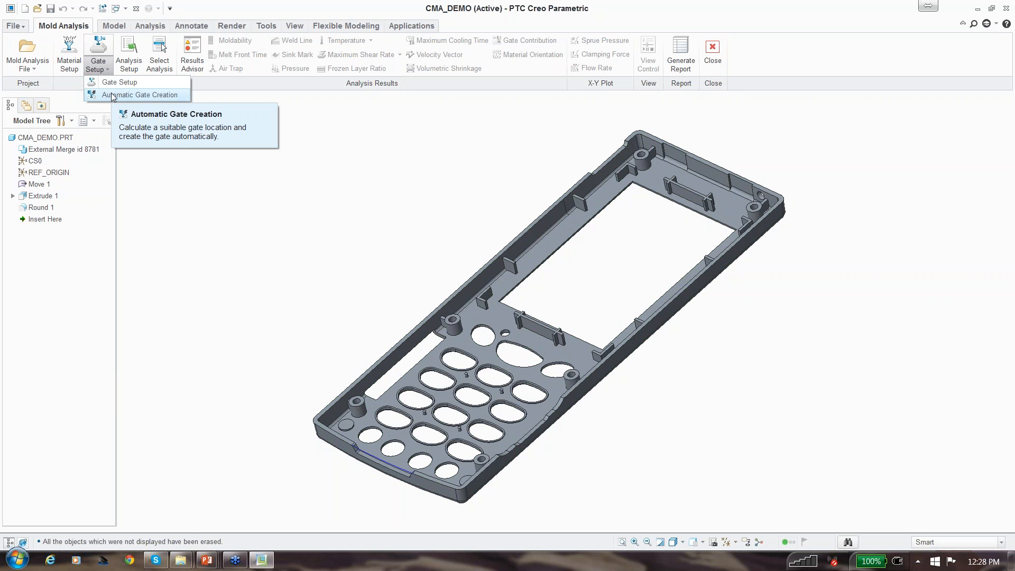
click(113, 96)
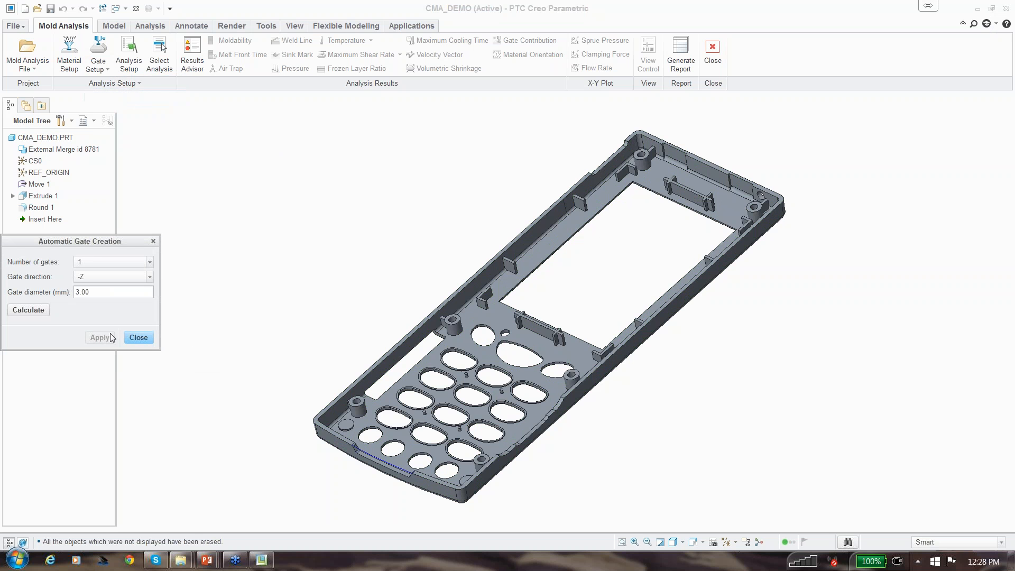
click(45, 313)
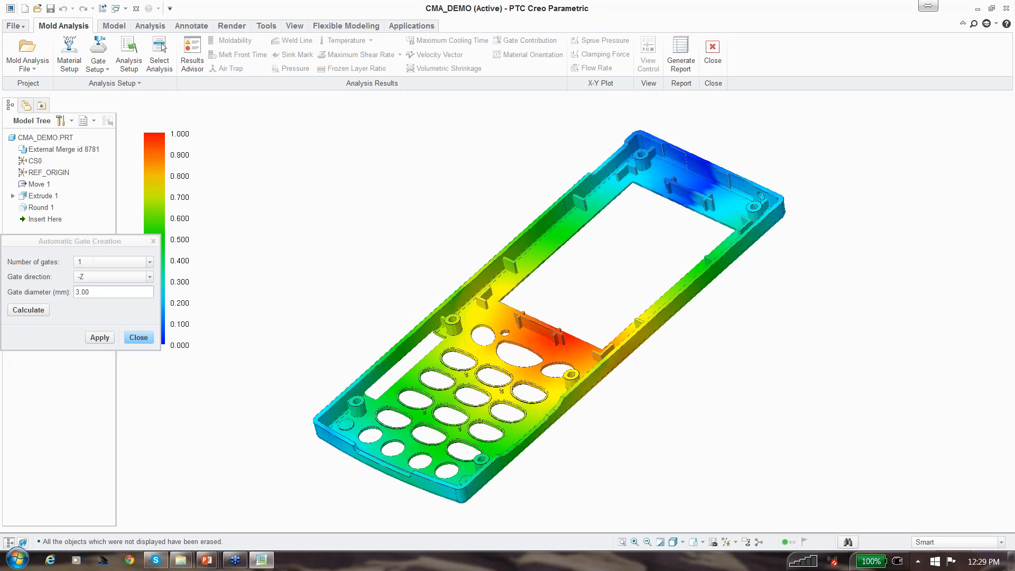
Set the number of gates to 2, recalculate the locations, and create both gates with direction -Z and 3.00 mm diameter.
click(93, 261)
click(89, 284)
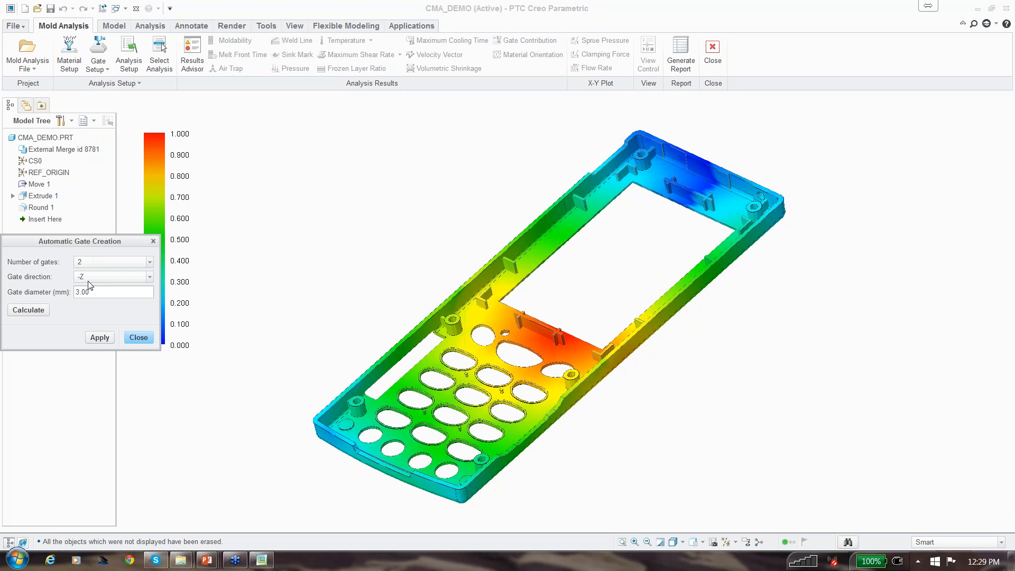
click(47, 313)
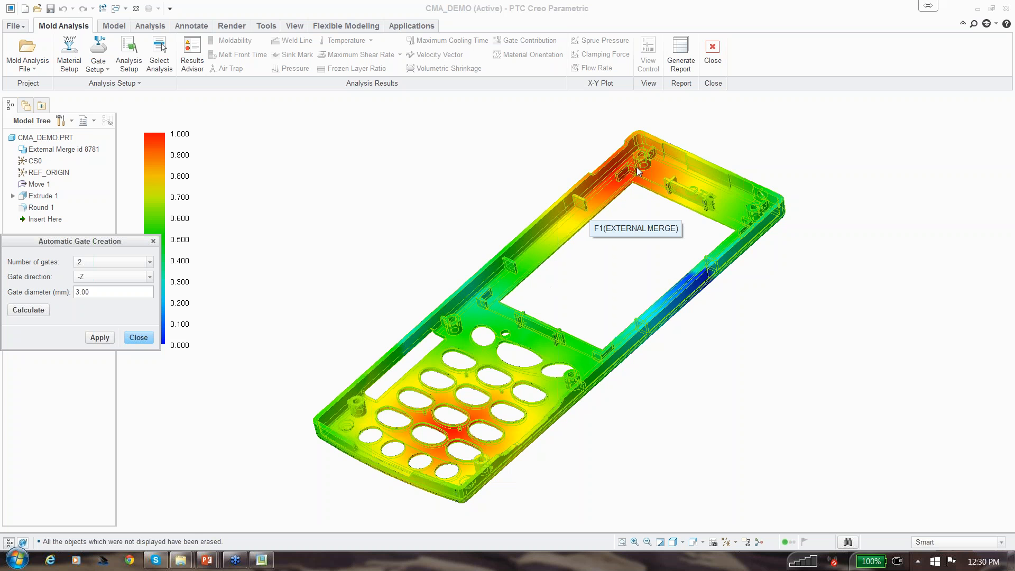
click(99, 338)
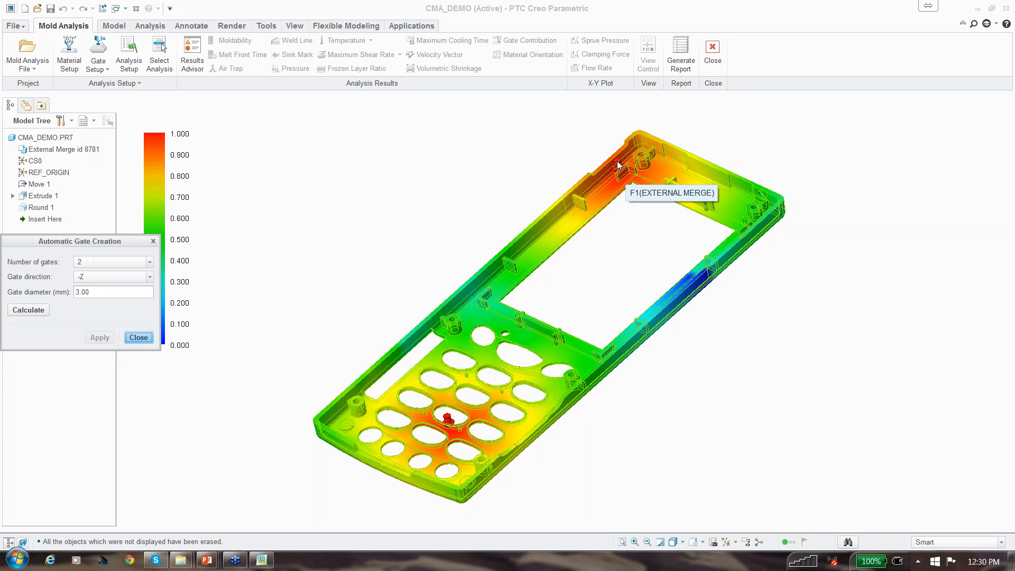
click(139, 338)
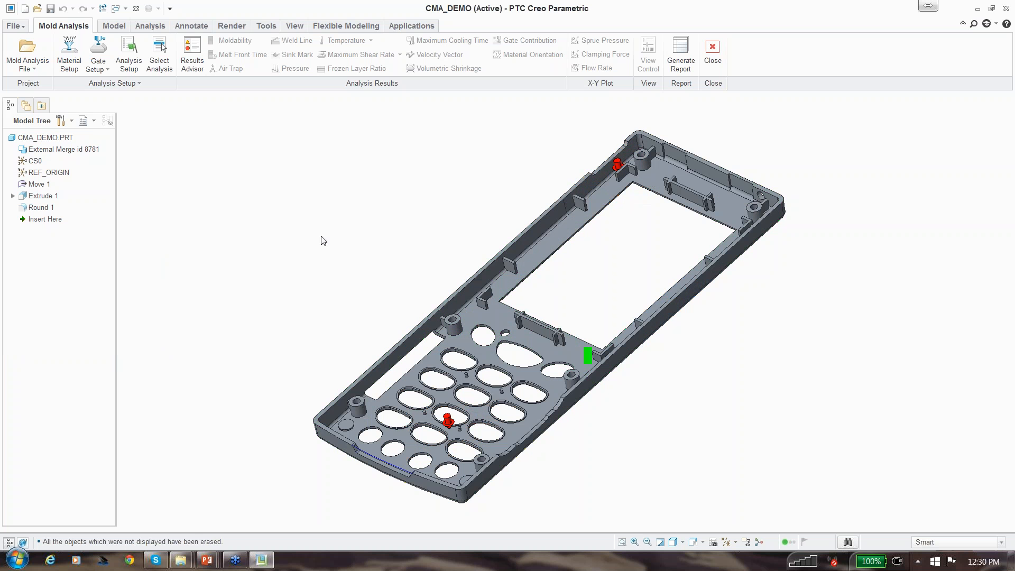
Examine the positions of the two gates on the phone cover and check the manual gate setup.
mouse_move(616, 191)
middle_down()
mouse_move(641, 172)
mouse_move(621, 176)
middle_up()
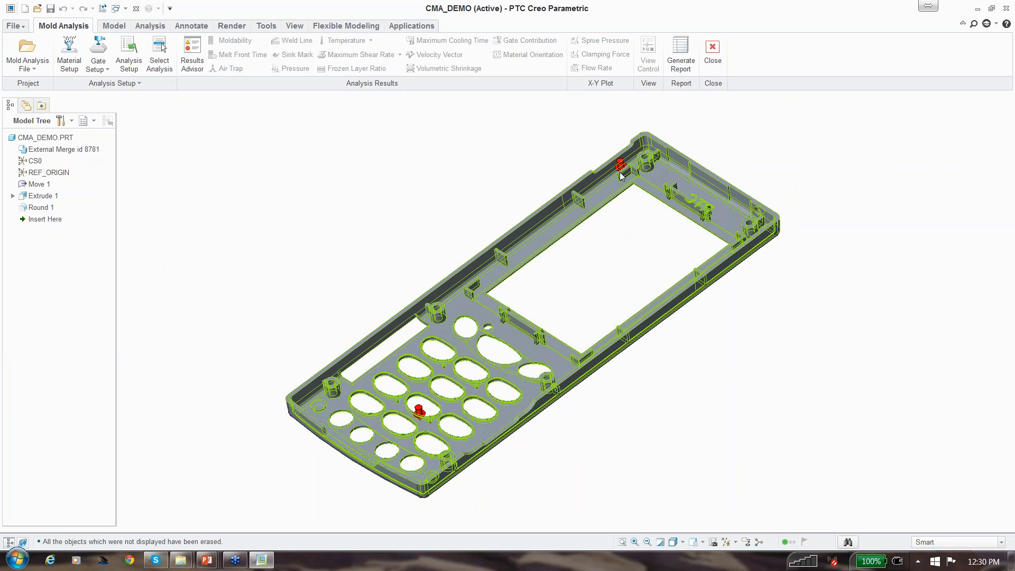
mouse_move(655, 186)
middle_down()
mouse_move(661, 193)
mouse_move(661, 177)
middle_up()
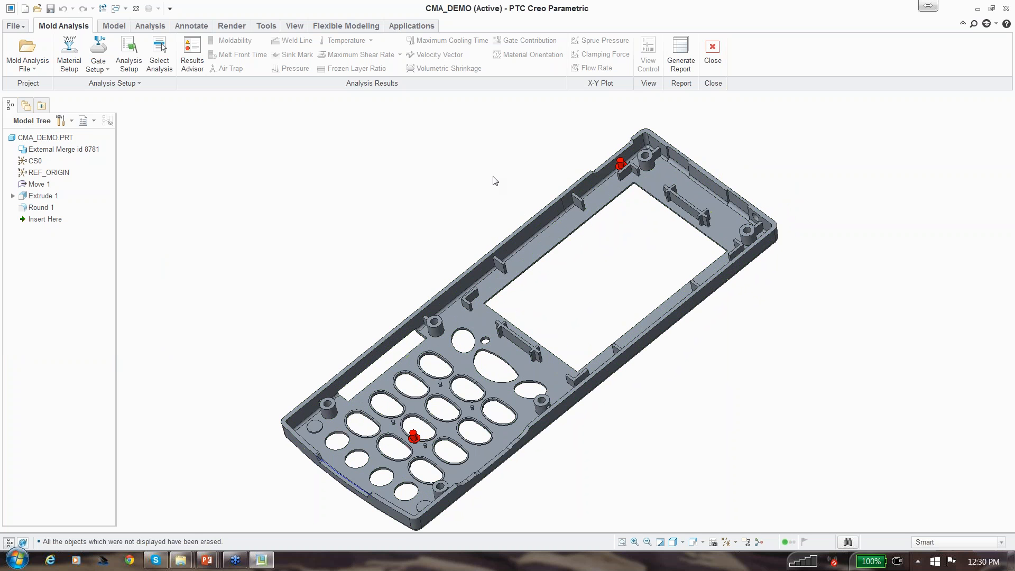
middle_drag(559, 311, 537, 309)
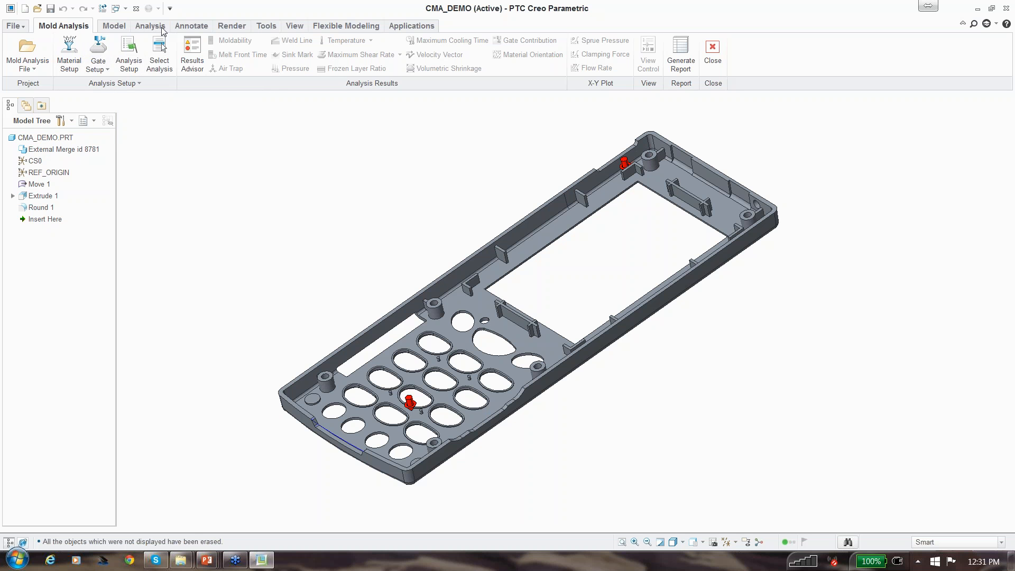
click(108, 72)
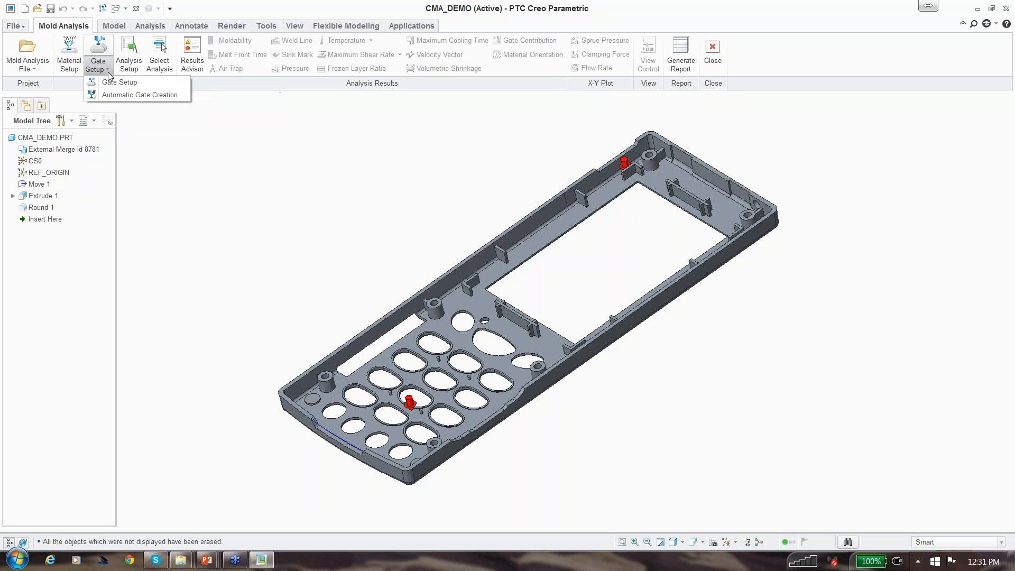
click(112, 83)
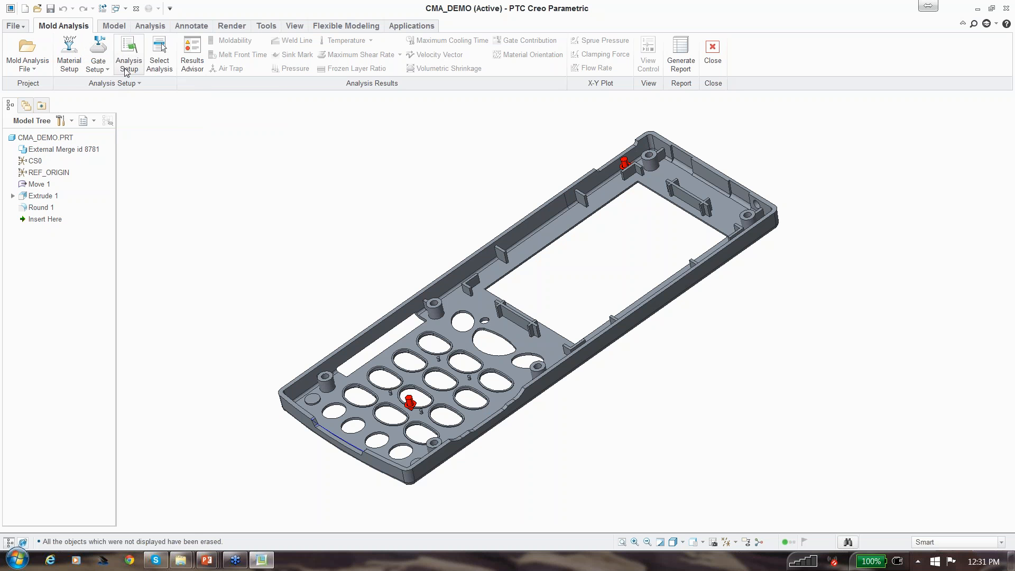
Open the analysis setup, allow the MPI process launcher on private networks, and review the process conditions without running the analysis.
click(127, 72)
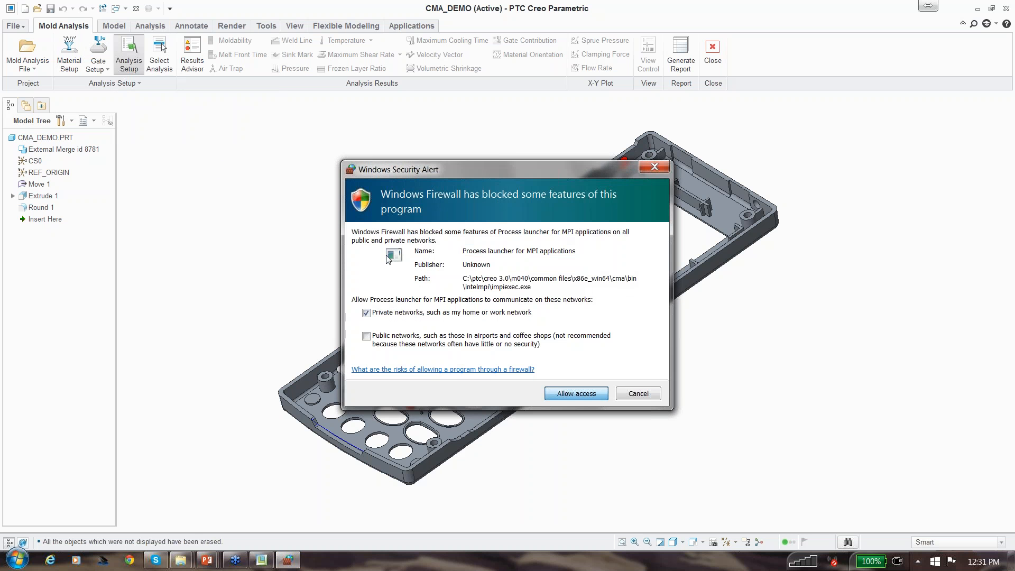
key(Return)
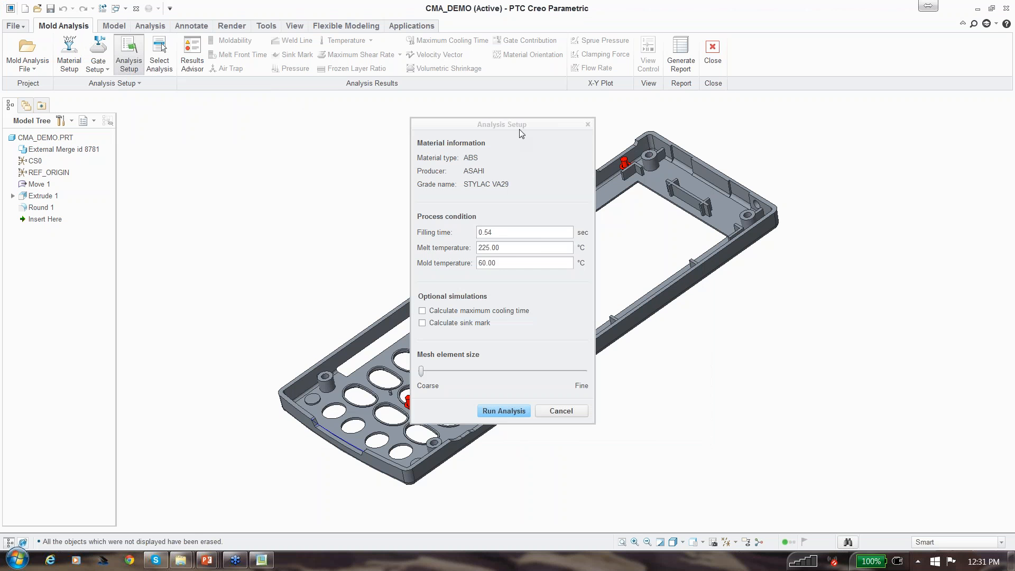
drag(521, 133, 237, 106)
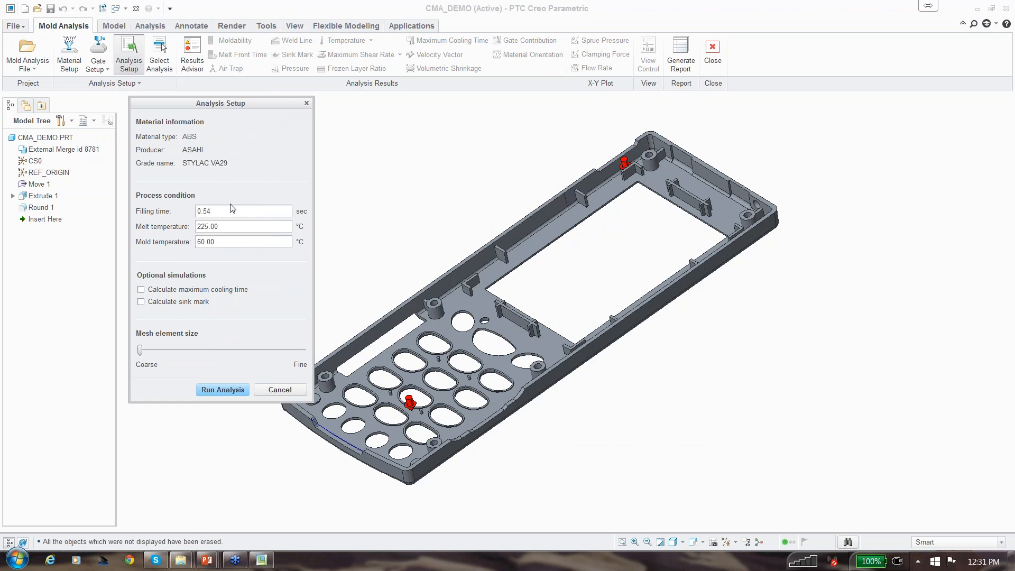
click(243, 242)
click(269, 391)
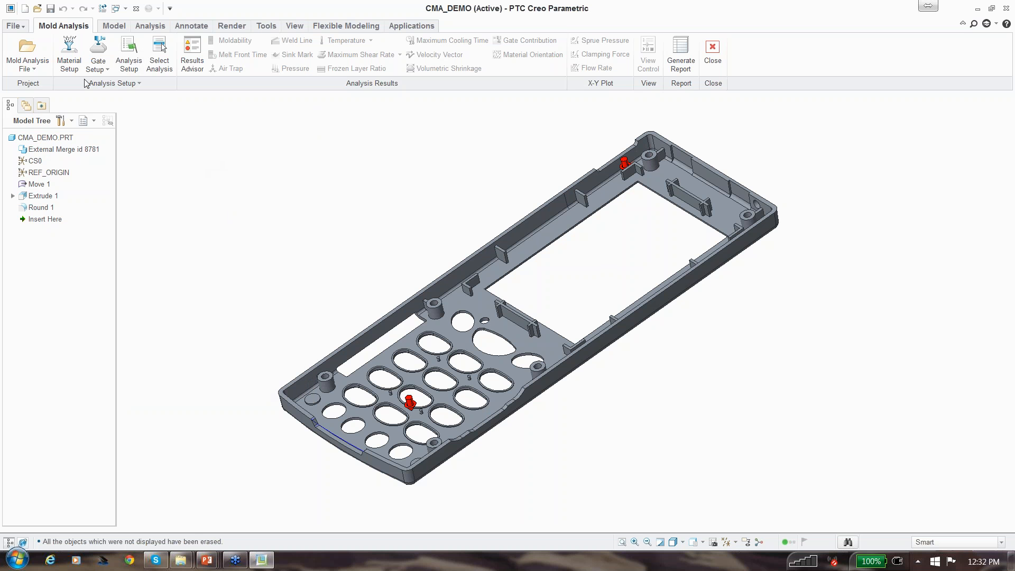
Open the saved mold analysis project CMA_DEMO.xedz from the CMA_demo_modeldata folder.
click(27, 61)
click(42, 83)
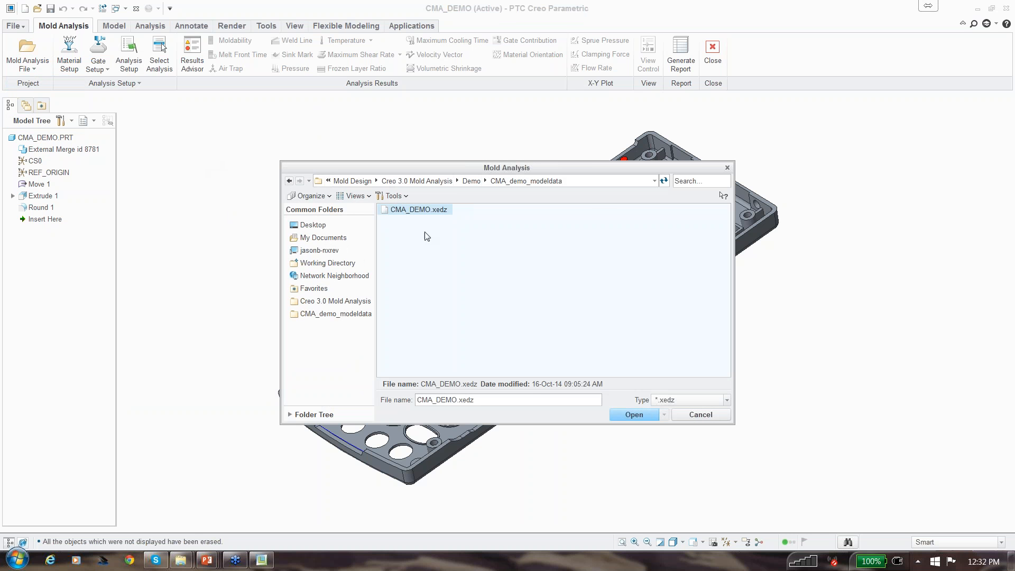
double_click(429, 211)
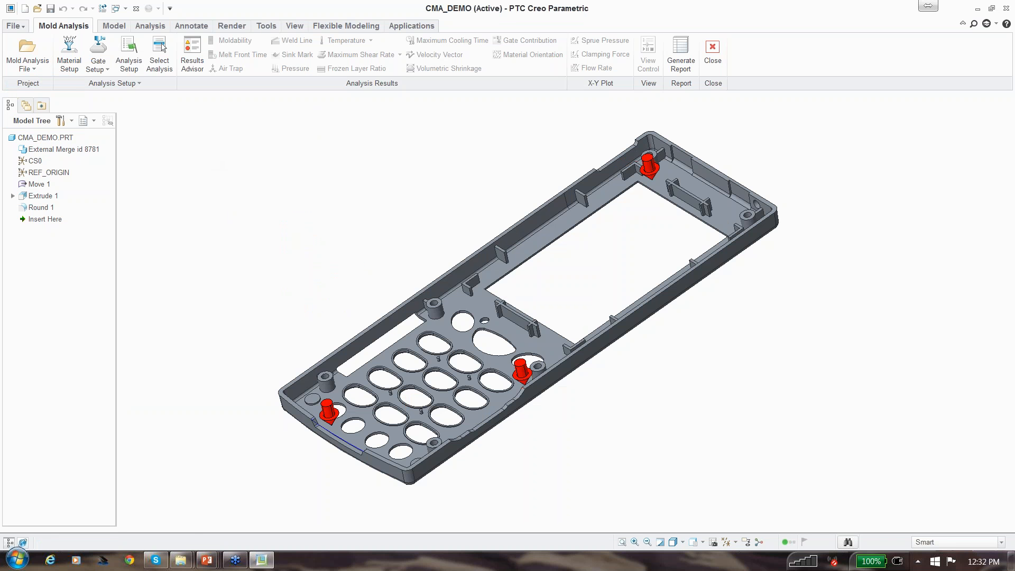
Load the results of the 3-gate analysis Run2 and view its melt front time on the phone cover.
click(162, 67)
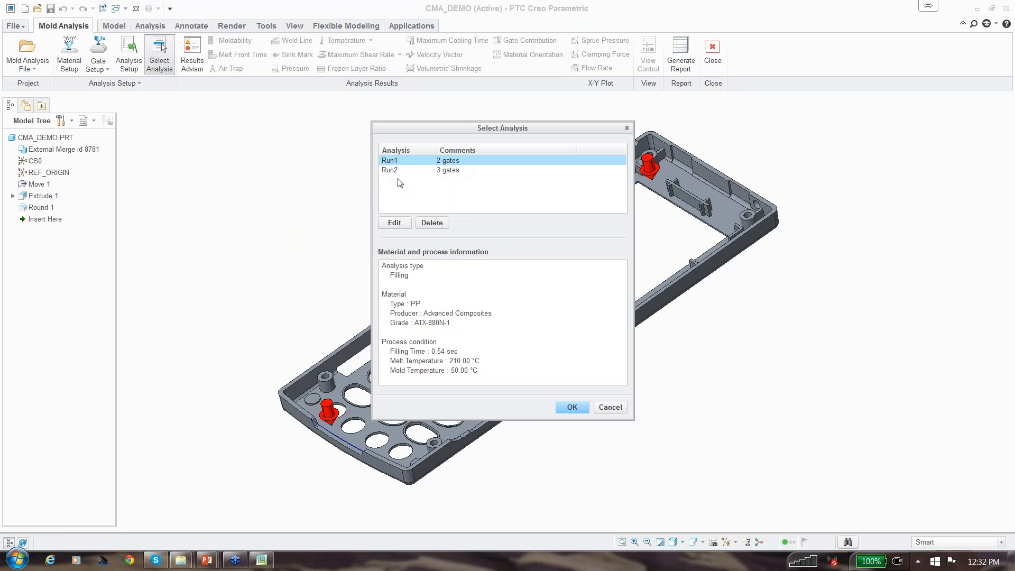
click(442, 171)
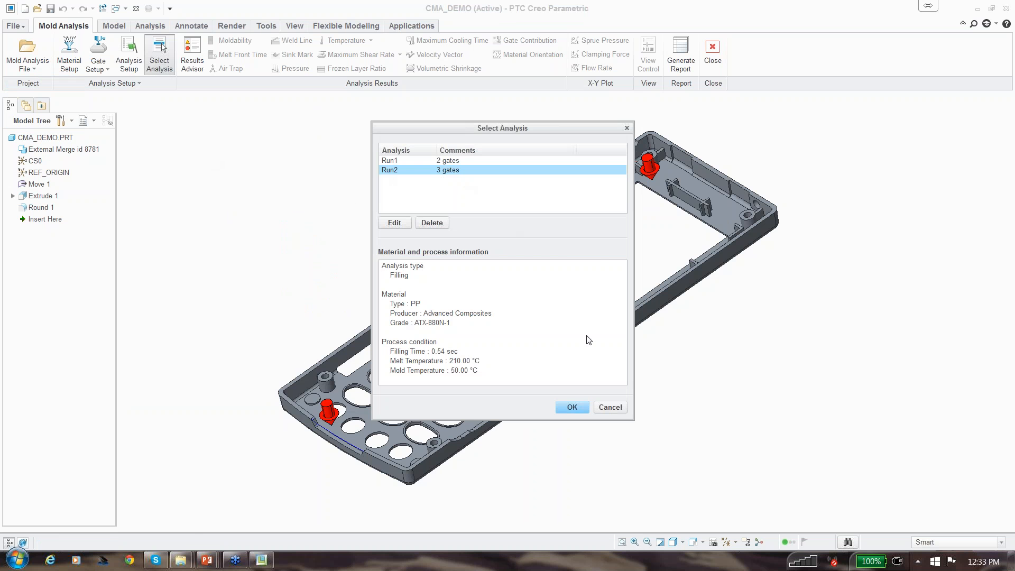
click(572, 407)
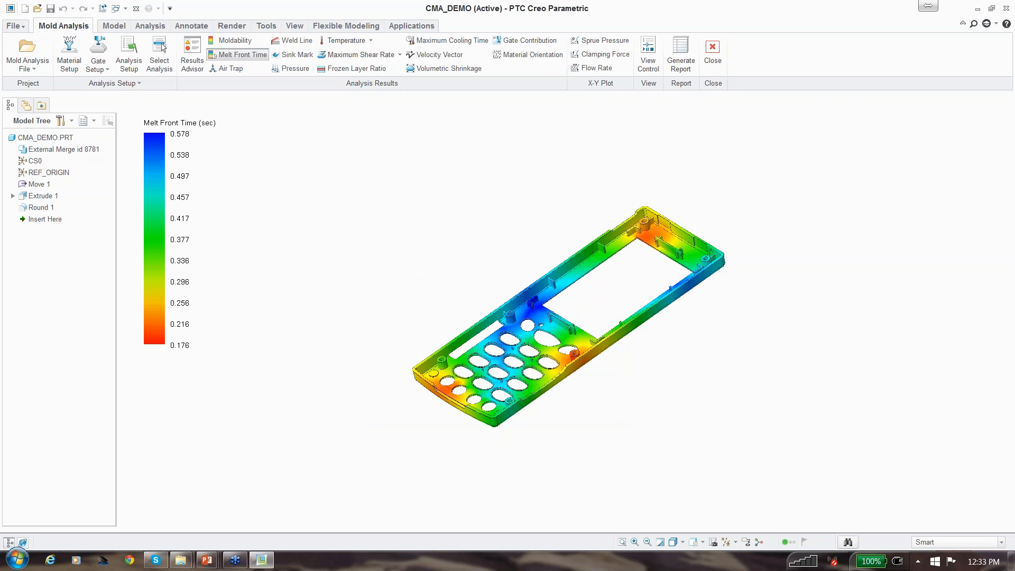
scroll(586, 331, down, 3)
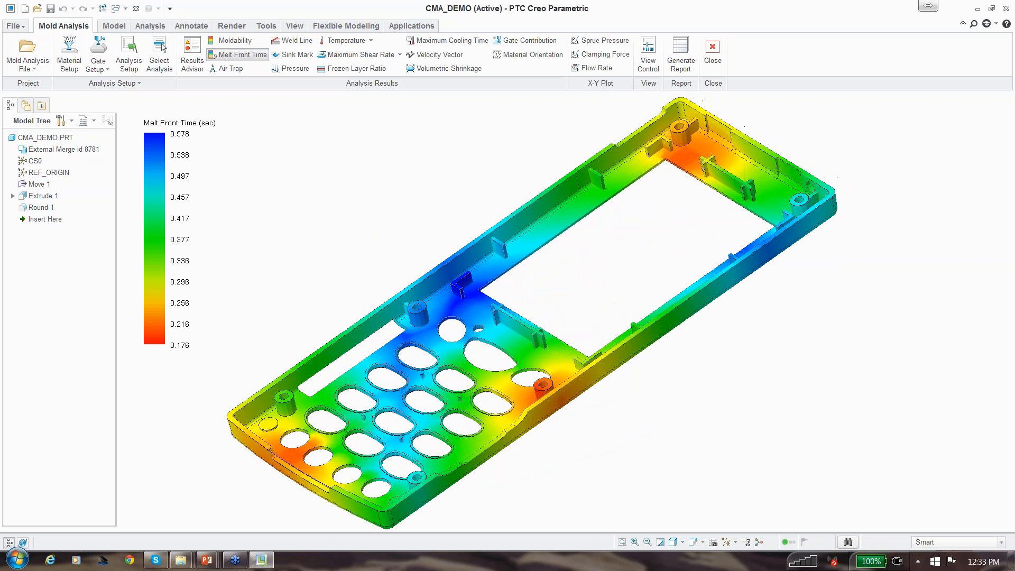
scroll(575, 332, up, 2)
Check the clipping section in the view control, close it, and show the Sprue Pressure plot.
click(658, 62)
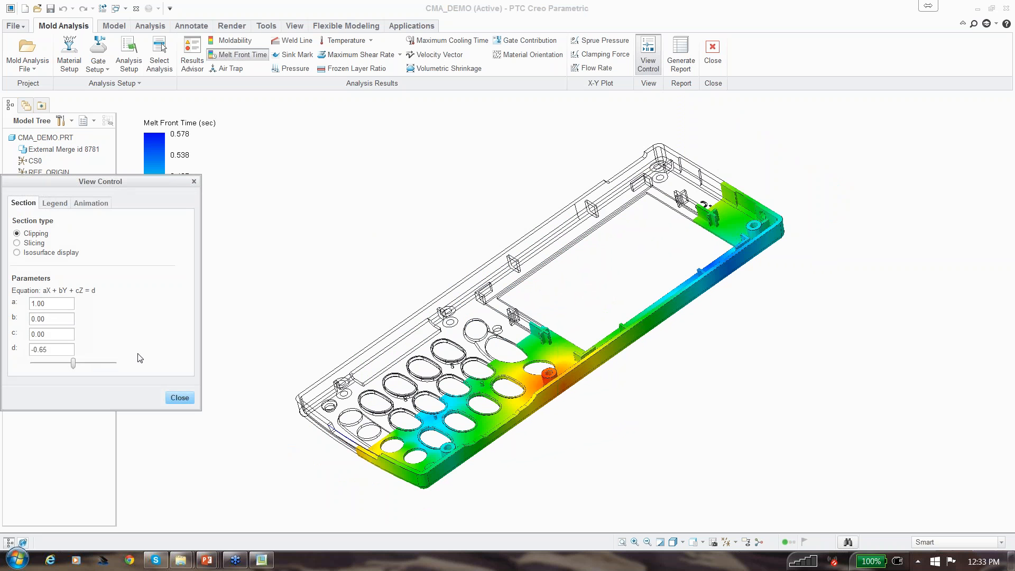
click(178, 397)
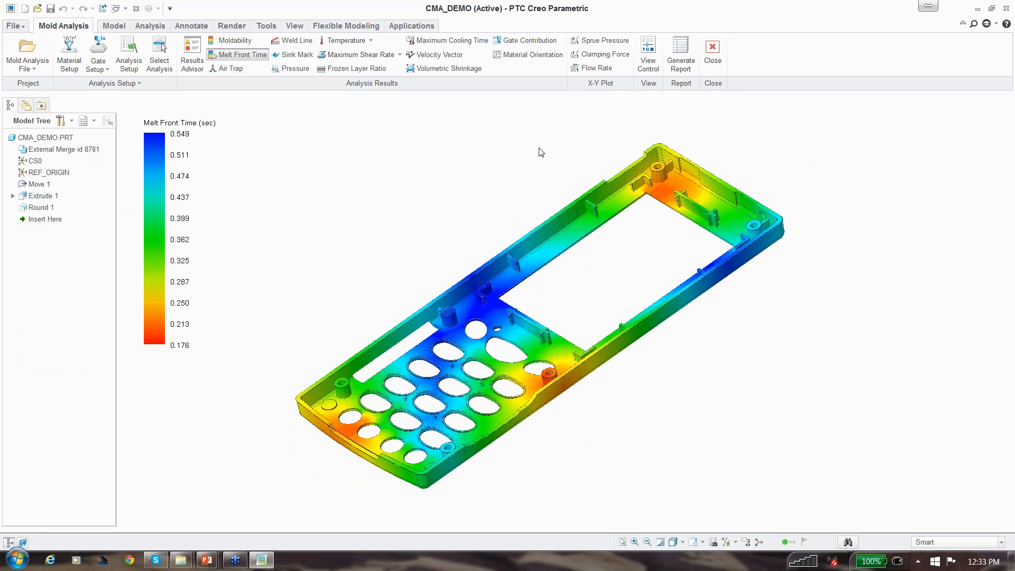
click(606, 41)
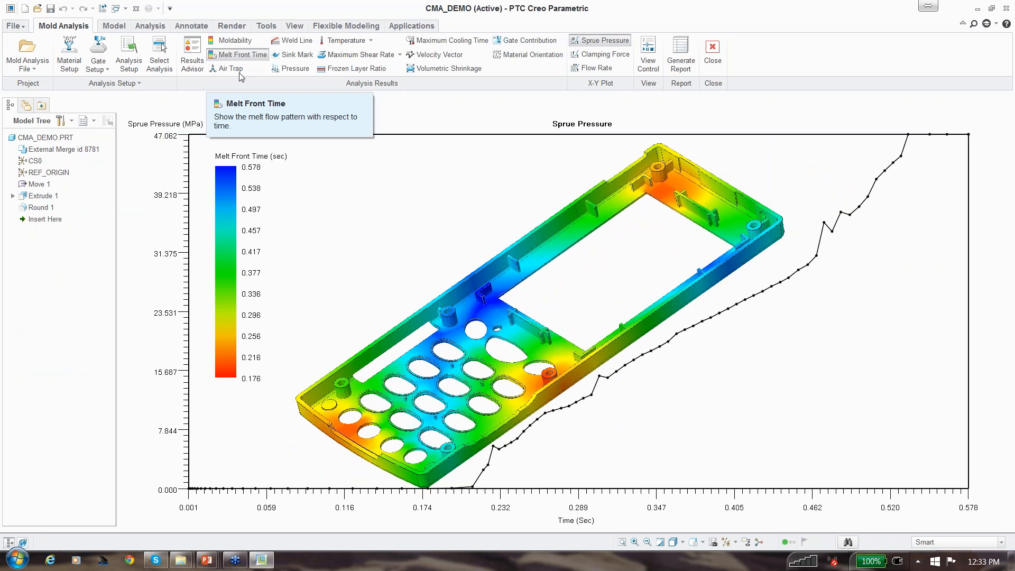
Review the Air Trap, Degradation and Weld Line issues and their suggested solutions in the Results Advisor.
click(198, 64)
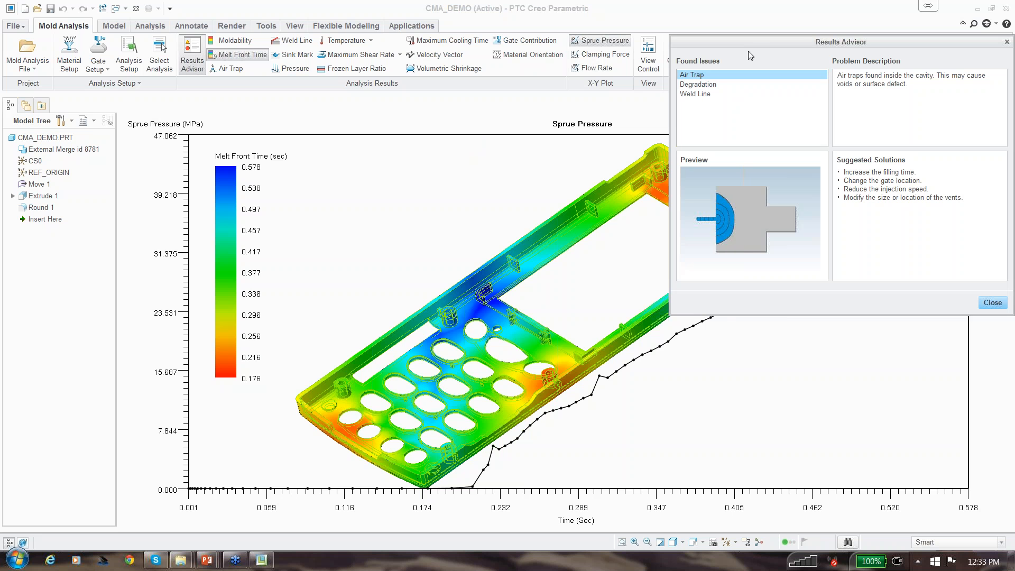
drag(762, 43, 710, 58)
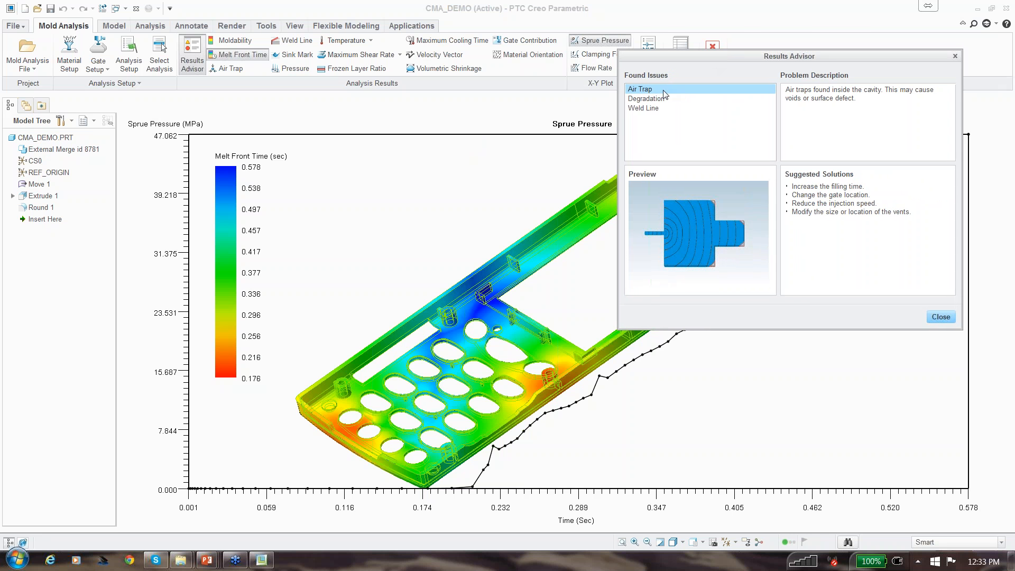
click(657, 93)
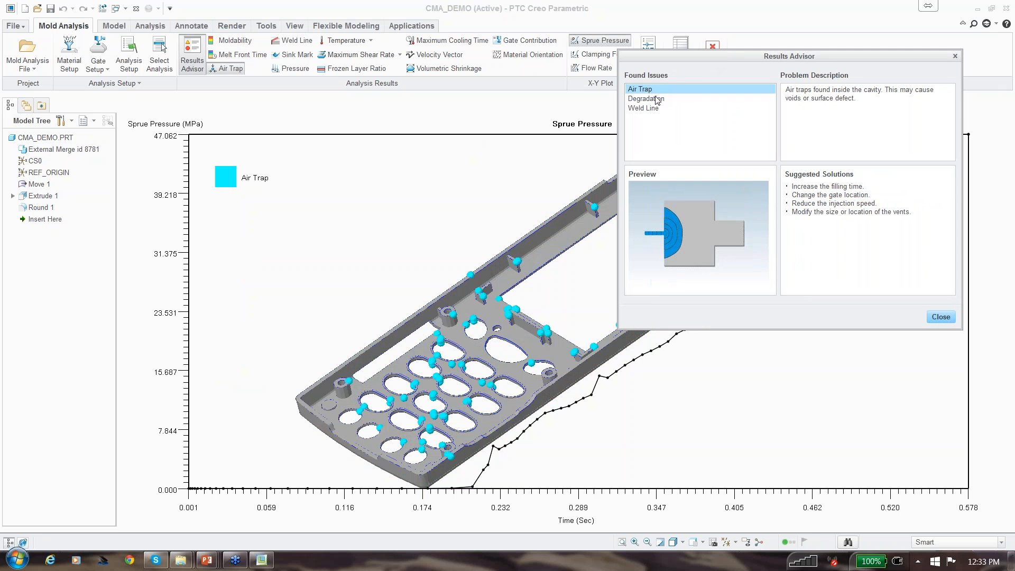
click(657, 99)
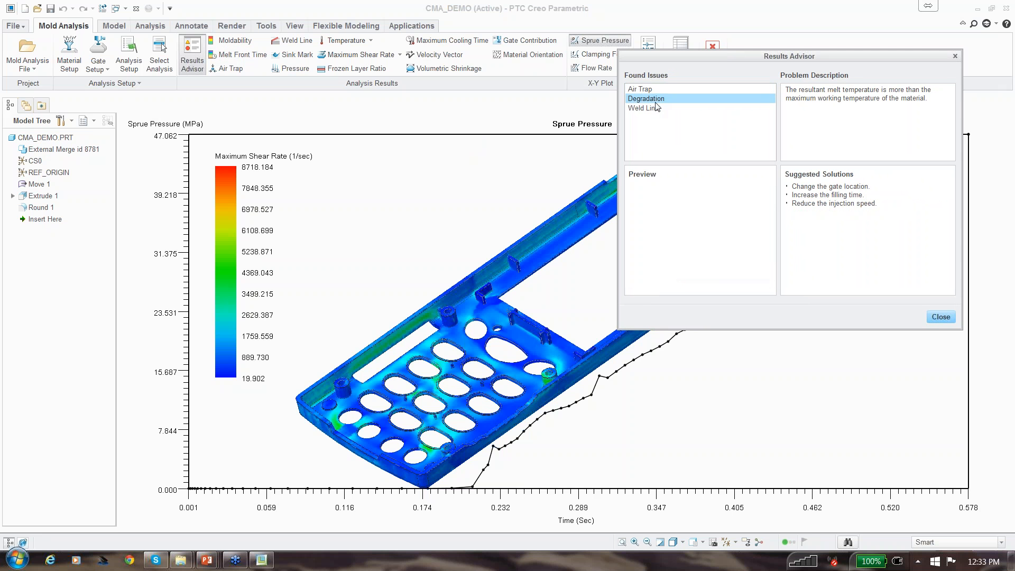
click(656, 109)
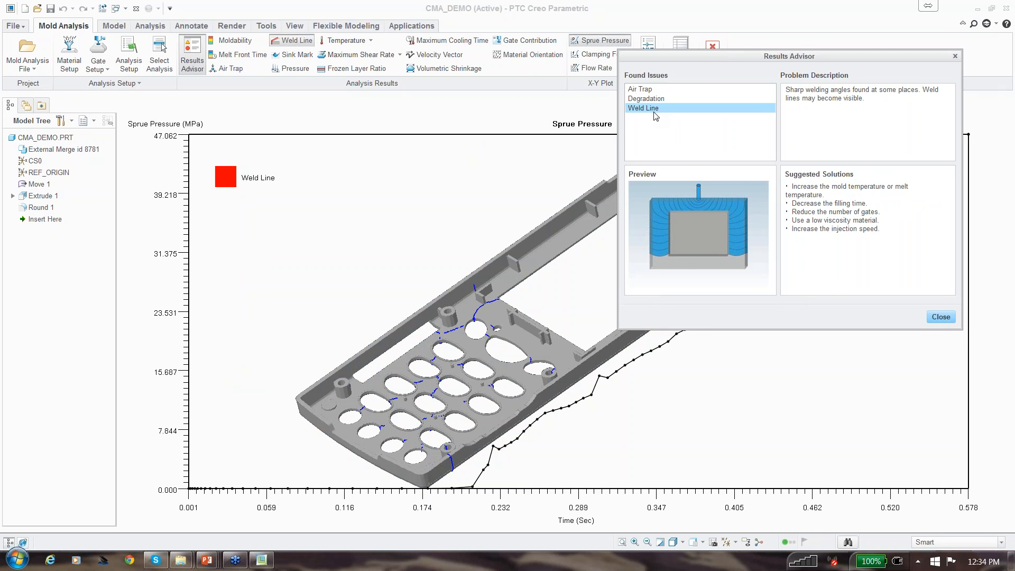
Inspect the weld lines on the uncovered model, recheck the Air Trap issue, and close the Results Advisor.
drag(709, 58, 766, 63)
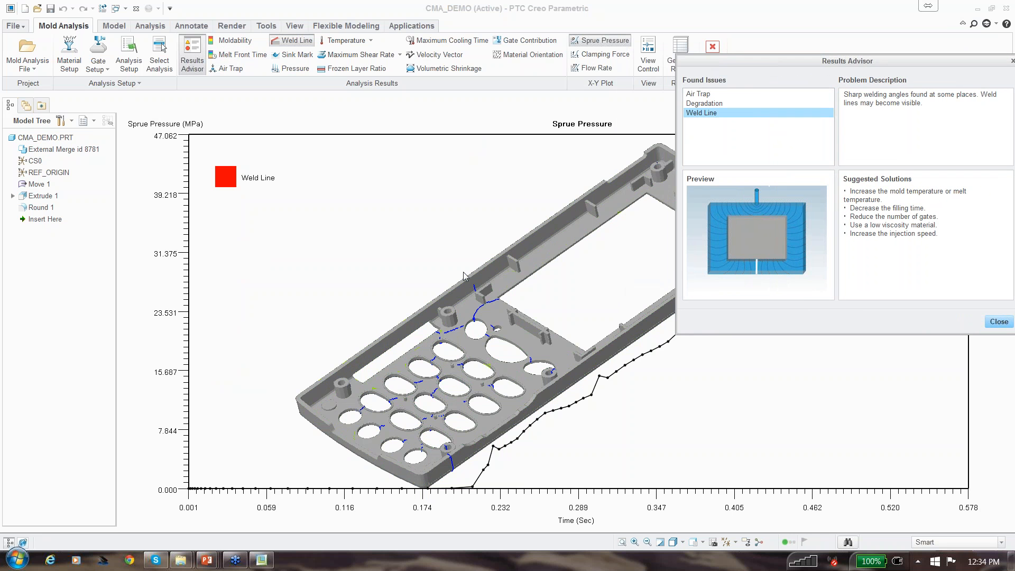
scroll(510, 290, down, 3)
scroll(565, 295, up, 3)
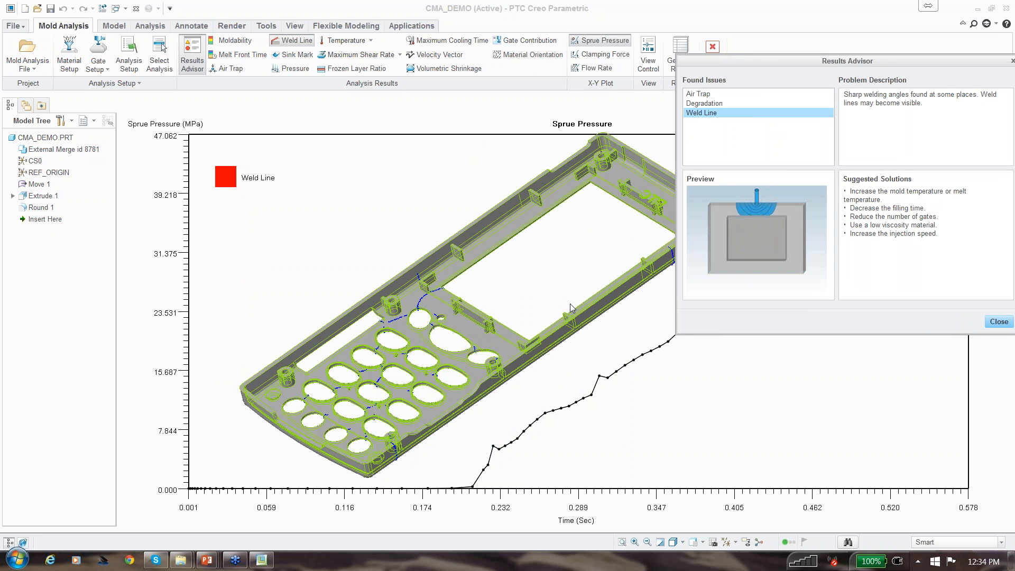
click(709, 105)
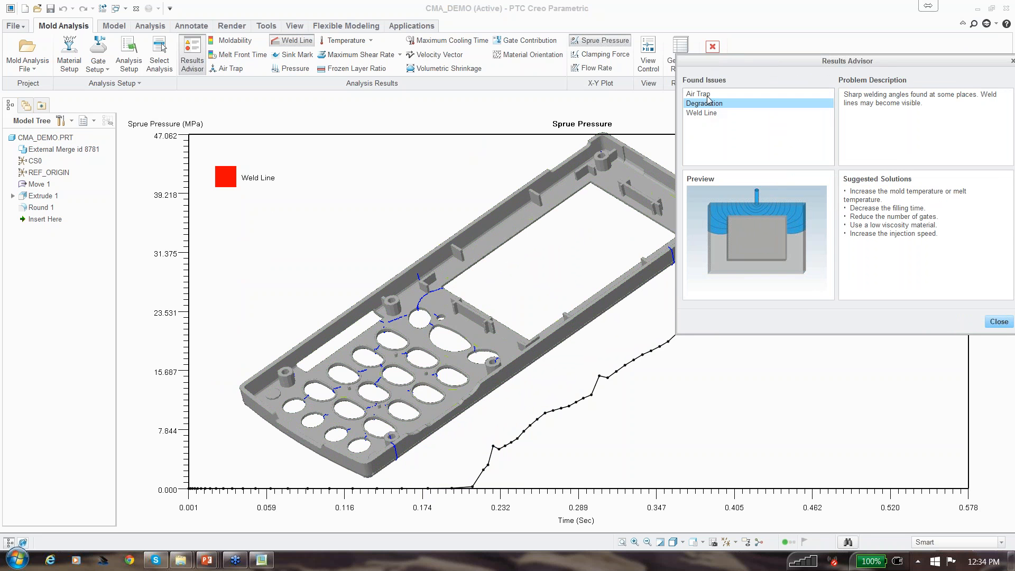
click(708, 95)
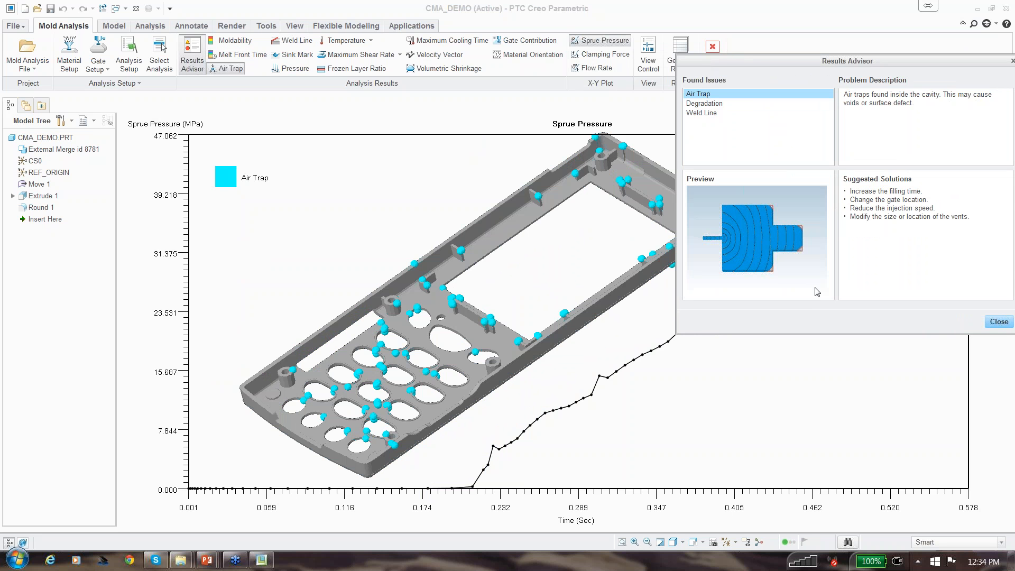
click(998, 322)
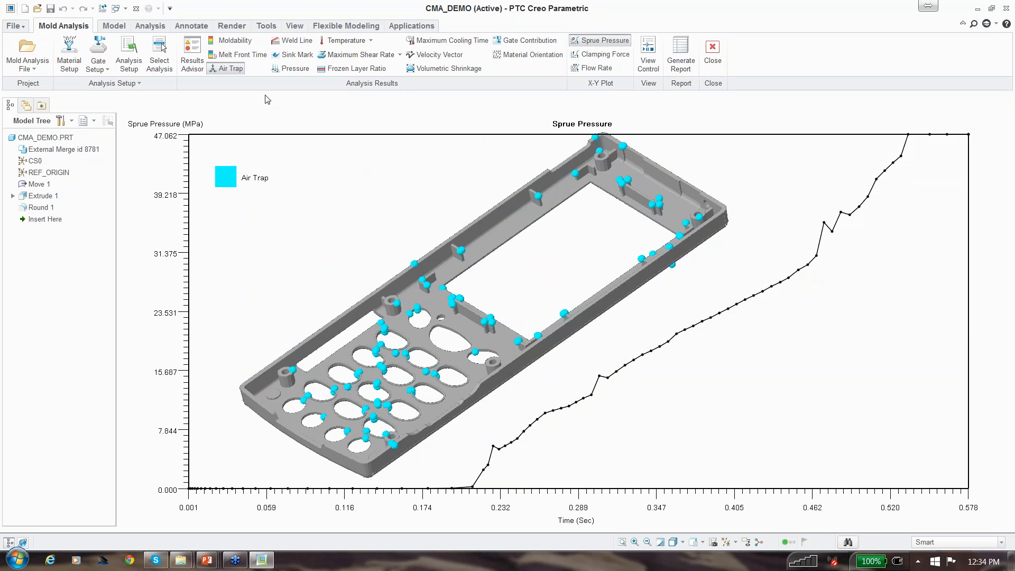
Display the Melt Front Time result, play its filling animation at maximum display speed, and close the view control.
click(239, 55)
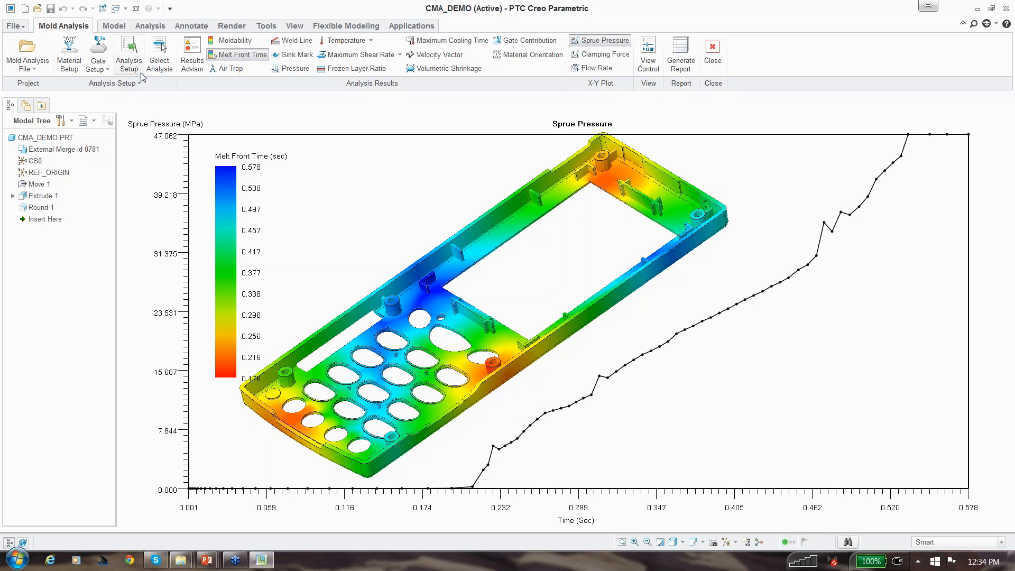
click(648, 55)
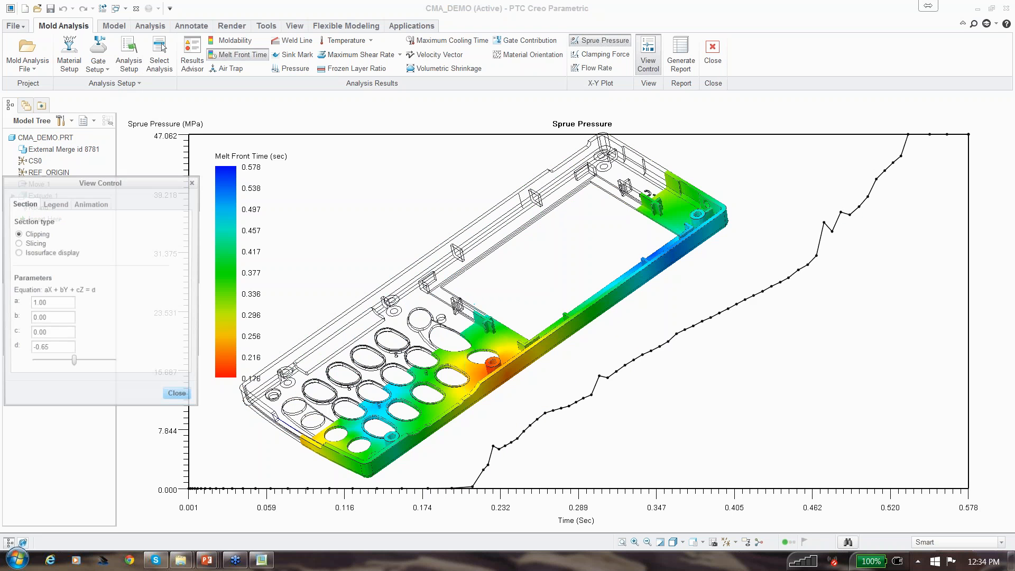
click(100, 203)
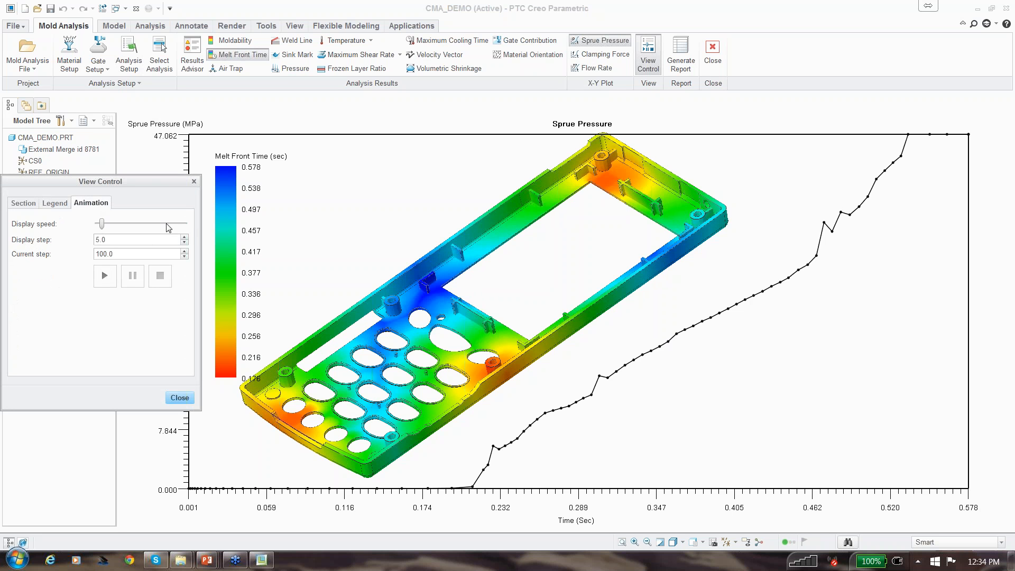
click(185, 223)
click(105, 276)
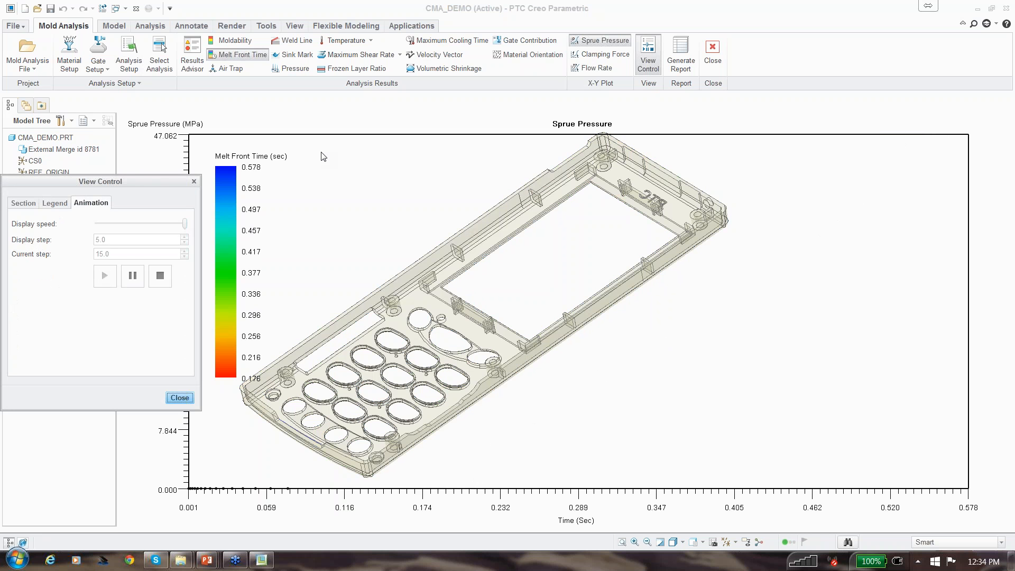
click(182, 400)
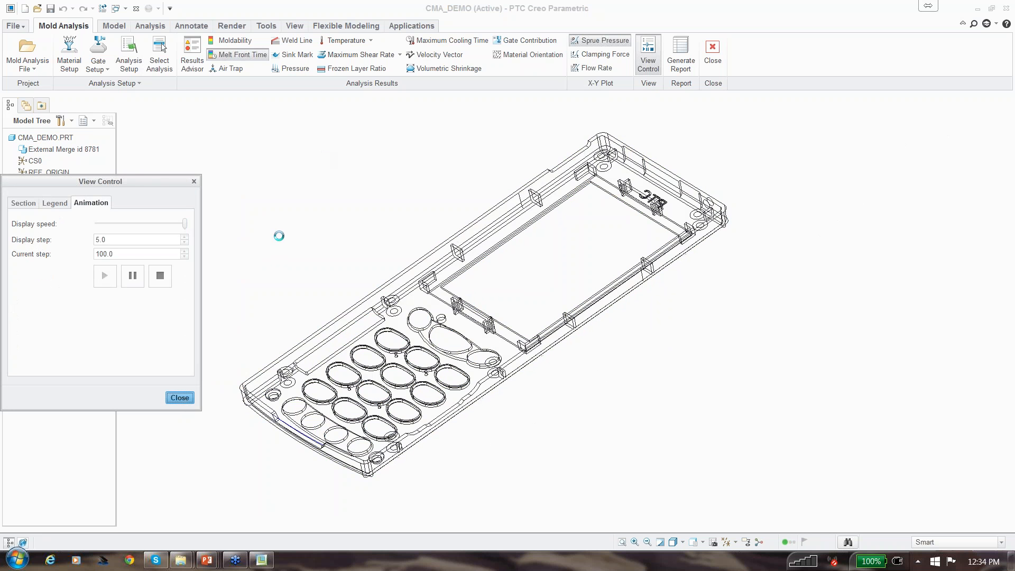
Display the Moldability, Air Trap and Weld Line results in turn and inspect each on the phone cover.
click(232, 41)
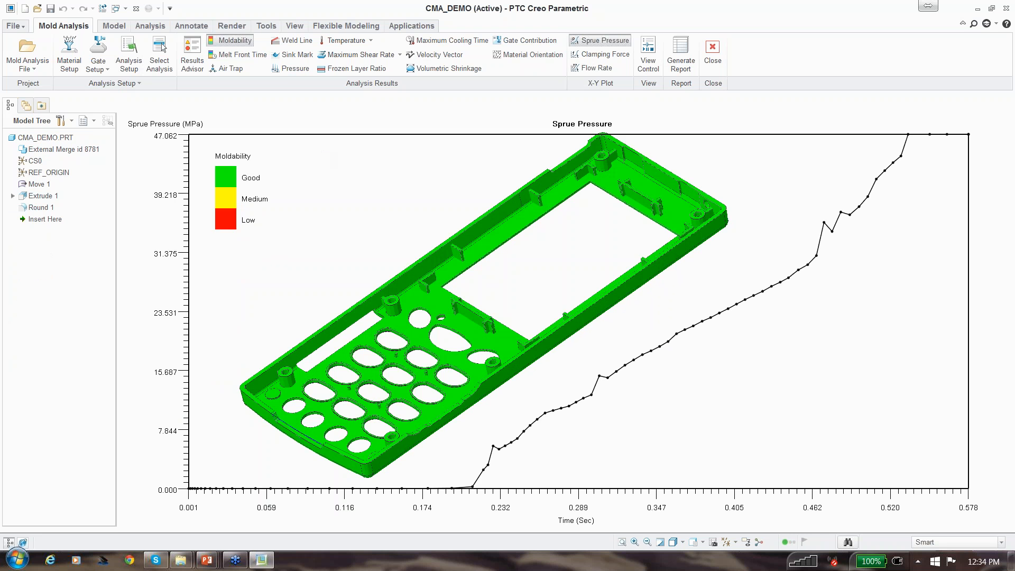
click(238, 70)
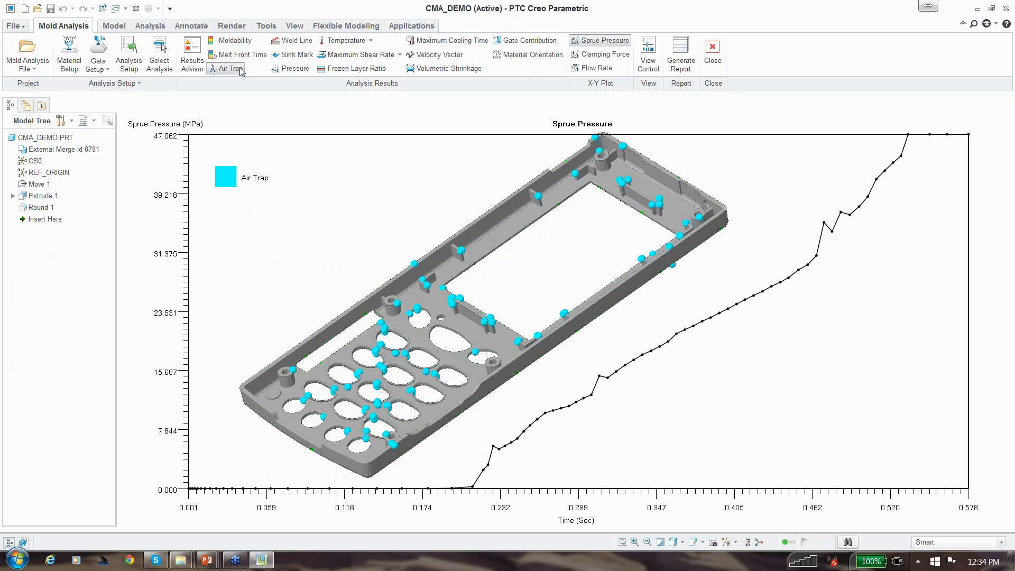
mouse_move(543, 348)
middle_down()
mouse_move(526, 249)
mouse_move(542, 342)
mouse_move(539, 333)
middle_up()
click(294, 41)
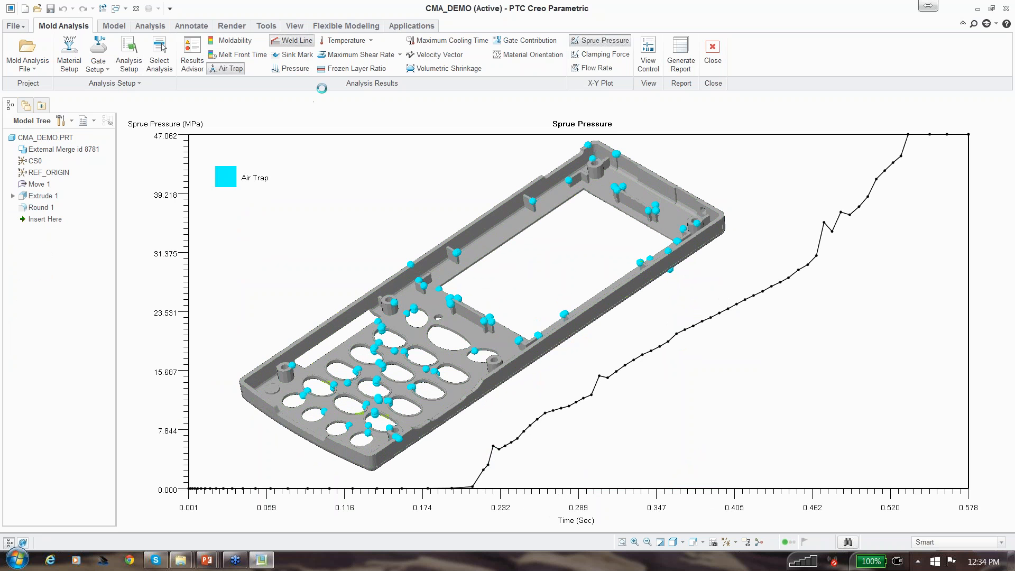
middle_drag(401, 233, 415, 335)
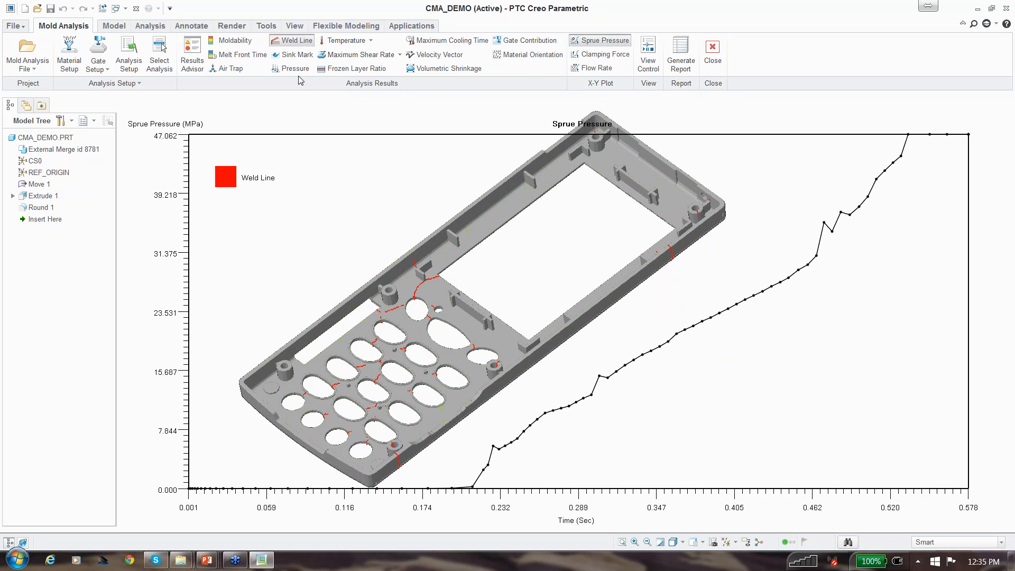
Display the Sink Mark result and inspect it on both the inner and outer faces of the phone cover.
click(294, 55)
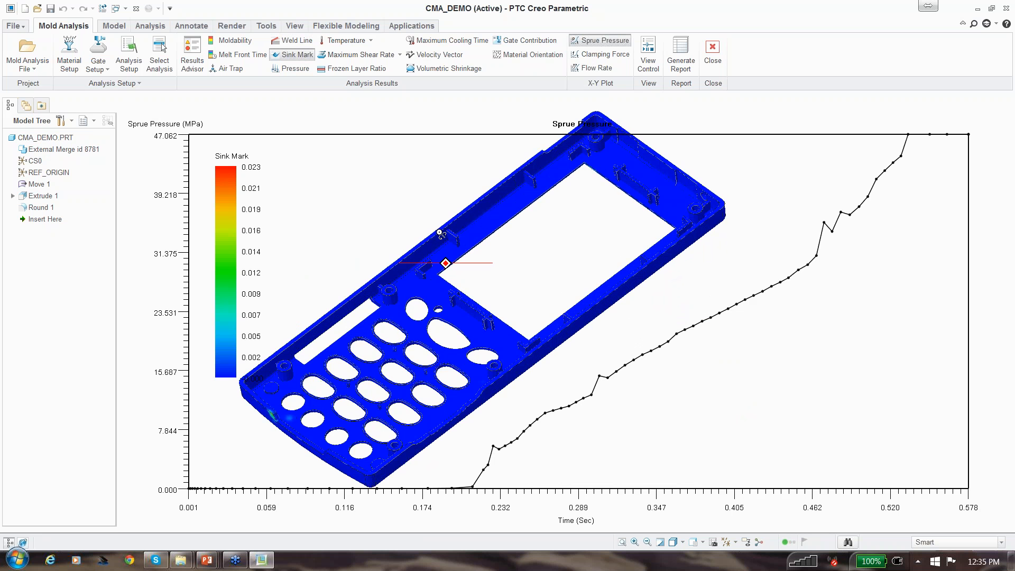
mouse_move(440, 233)
middle_down()
mouse_move(437, 194)
mouse_move(482, 208)
mouse_move(494, 165)
mouse_move(448, 175)
mouse_move(447, 153)
middle_up()
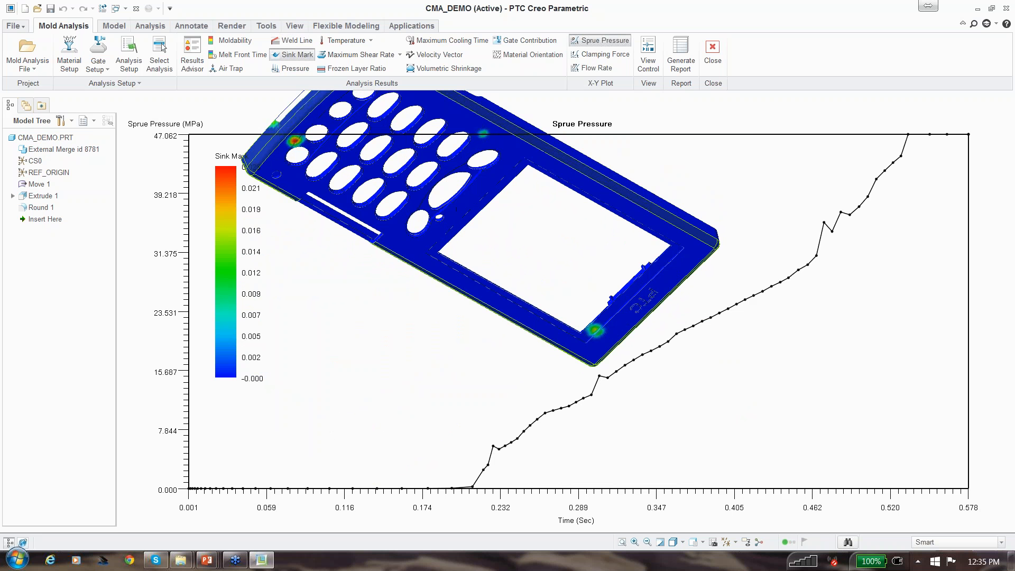
mouse_move(478, 222)
middle_down()
mouse_move(475, 286)
mouse_move(448, 165)
mouse_move(485, 247)
middle_up()
scroll(484, 244, down, 3)
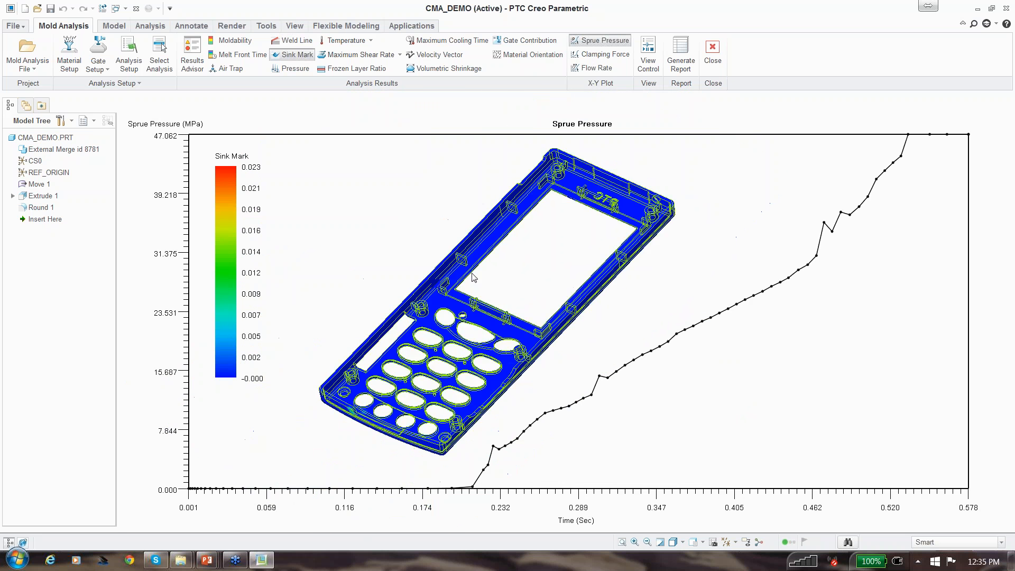
Display the Pressure result on the phone cover, hide the Sprue Pressure plot, and display the Melt Front Time result.
click(297, 69)
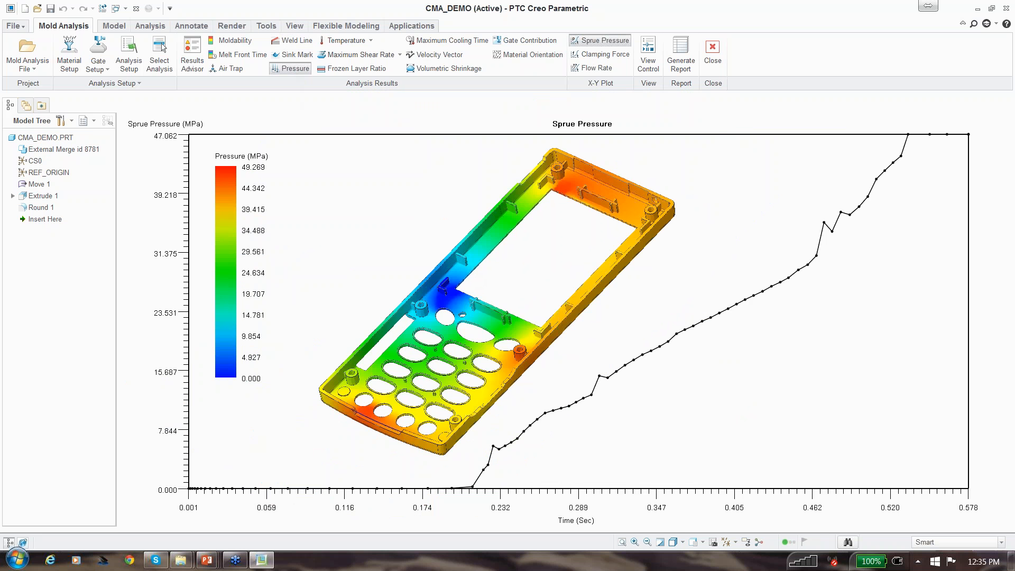
click(602, 41)
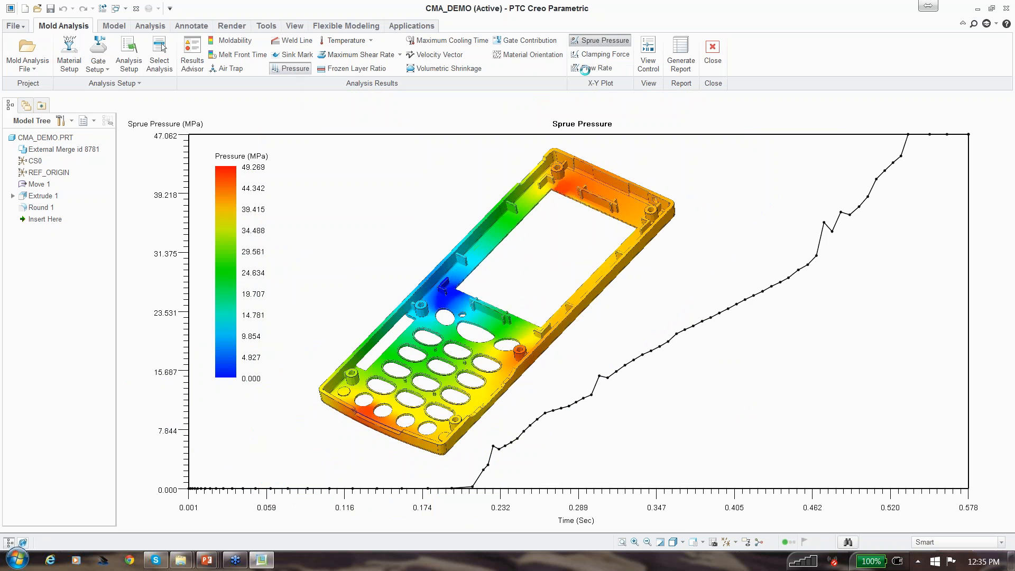
click(221, 55)
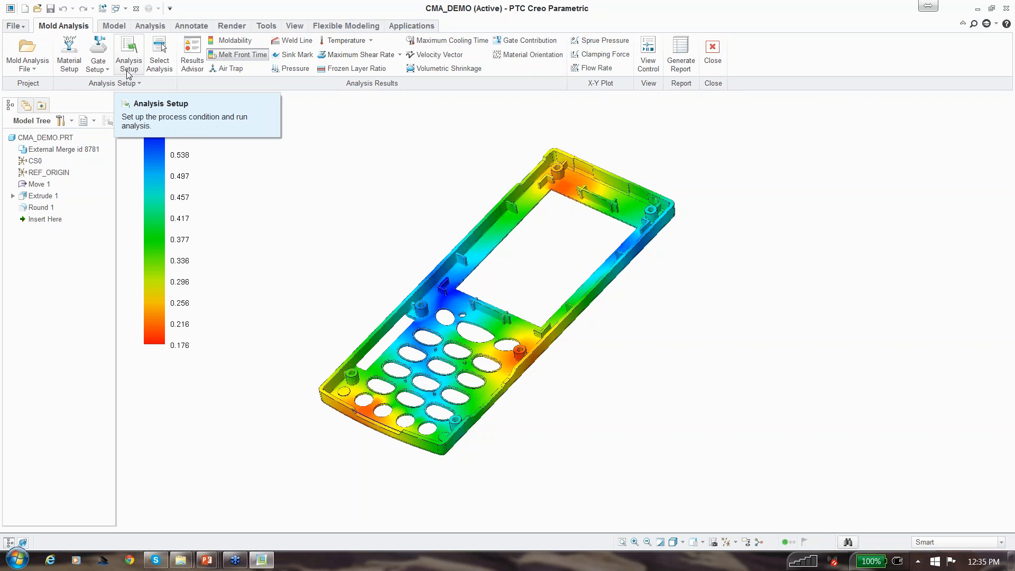
Review the saved analysis runs and their material and process information, and close the list without choosing another run.
click(42, 74)
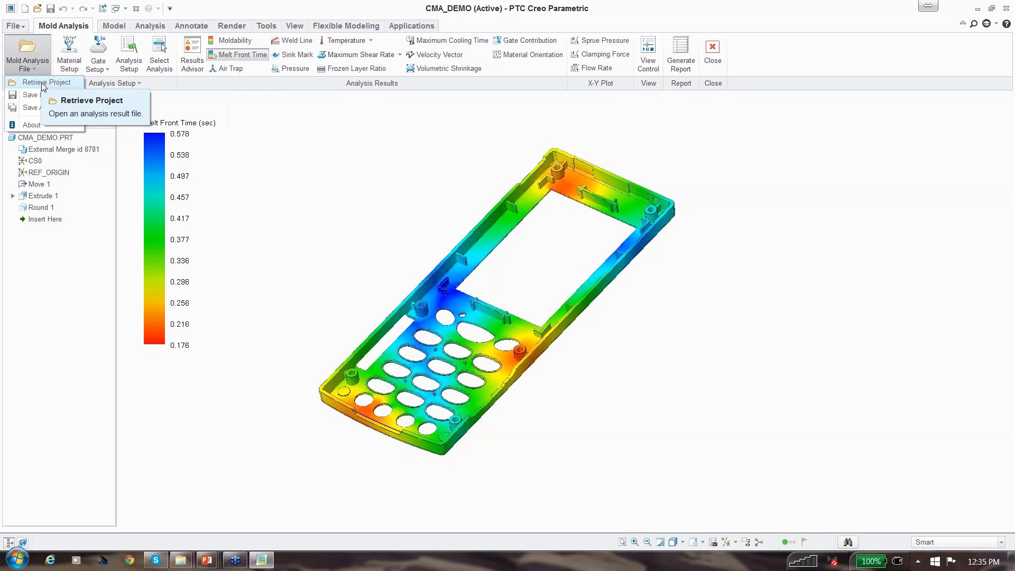
click(135, 79)
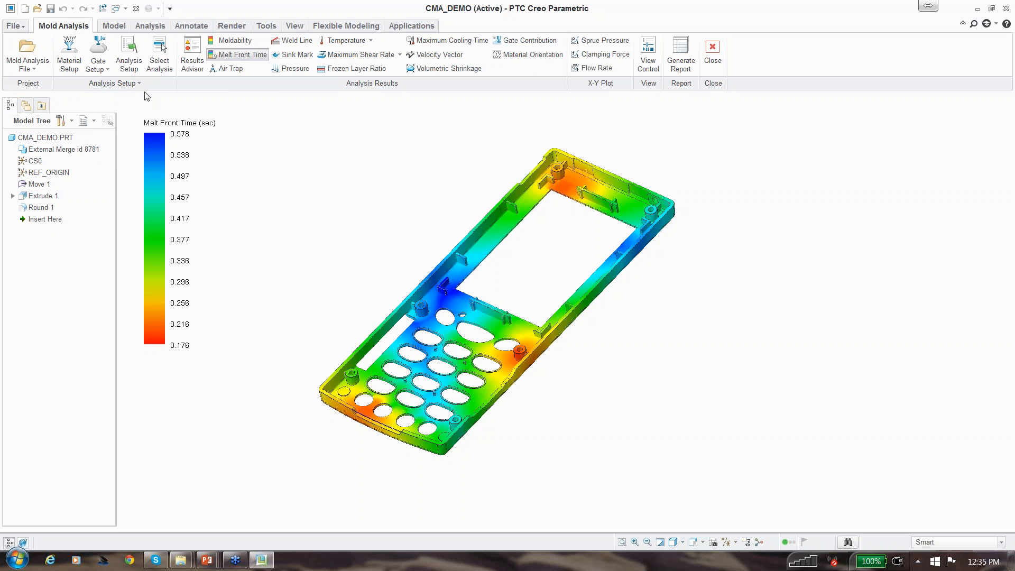
click(168, 74)
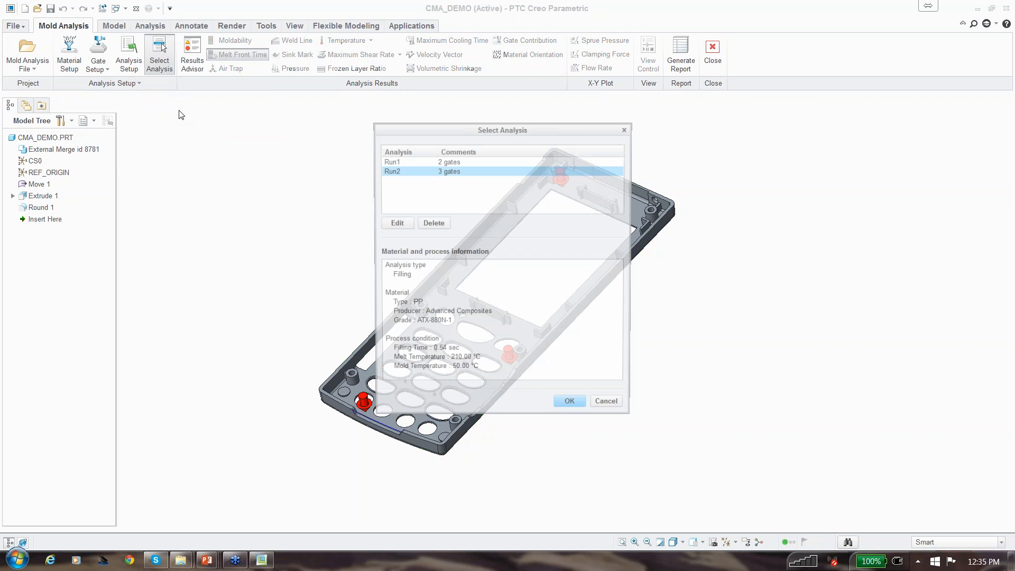
click(626, 129)
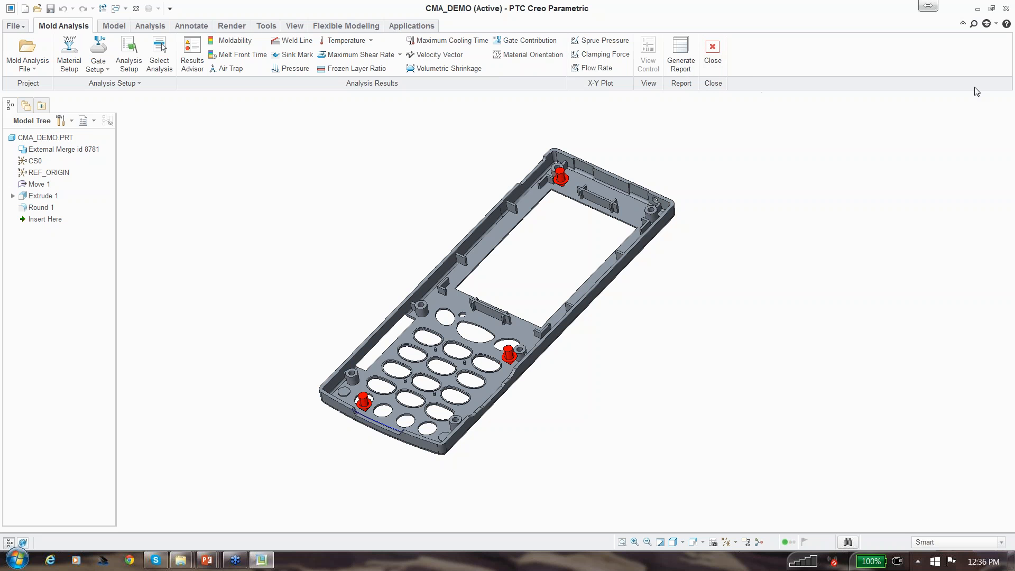
click(1007, 59)
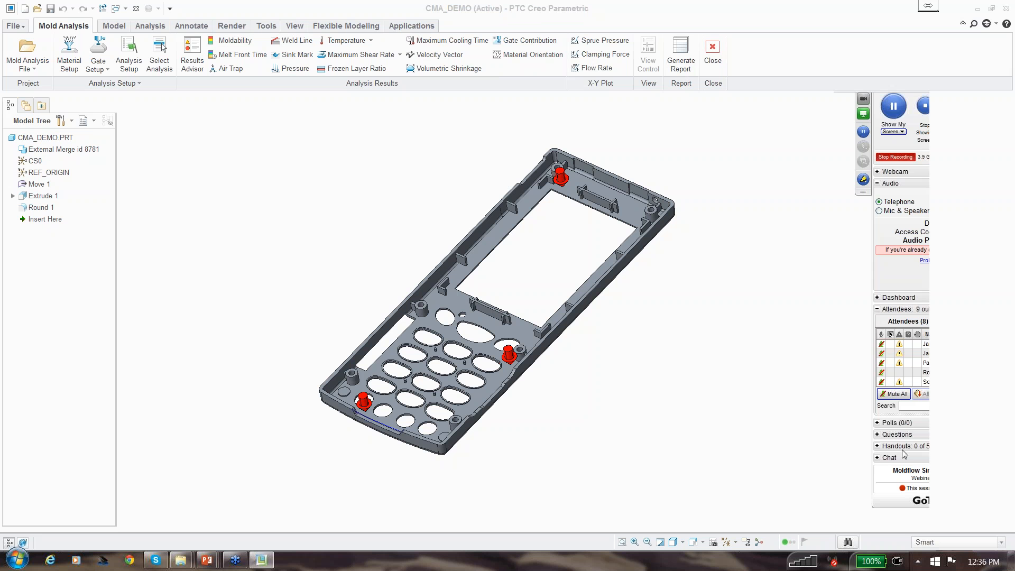
click(878, 297)
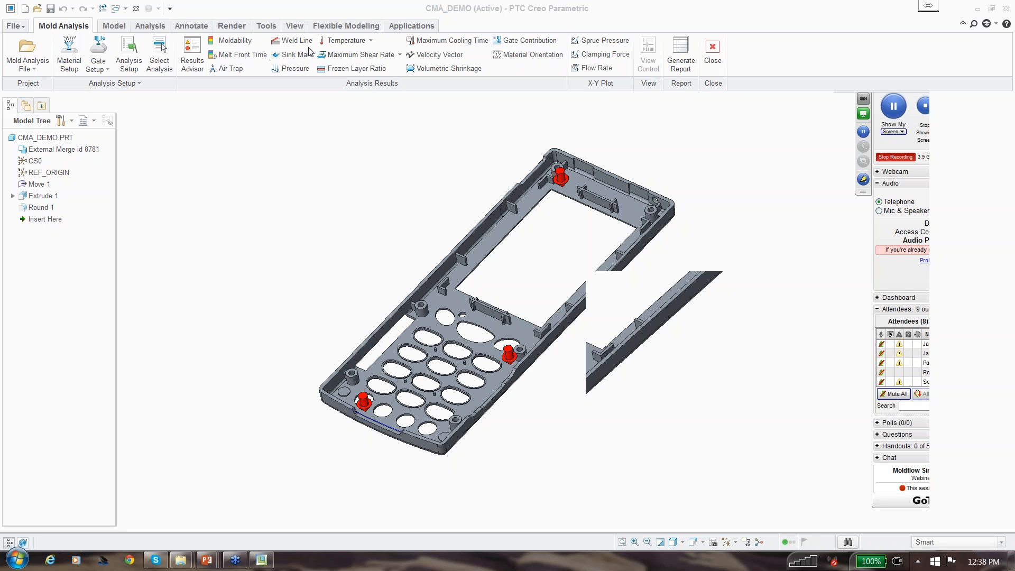
Display the Maximum Cooling Time result on the phone cover, followed by the Melt Front Time result.
click(447, 41)
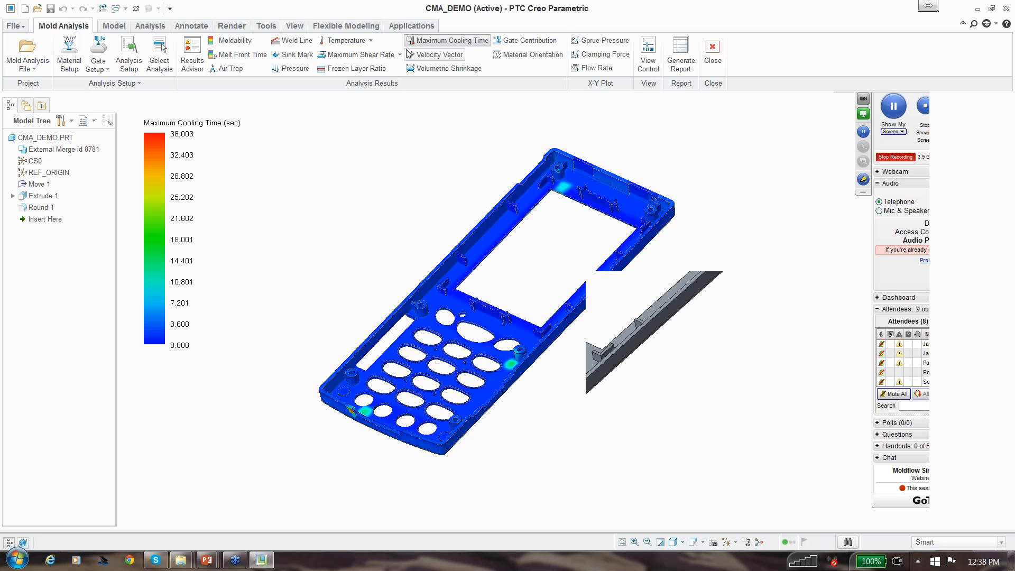
click(238, 55)
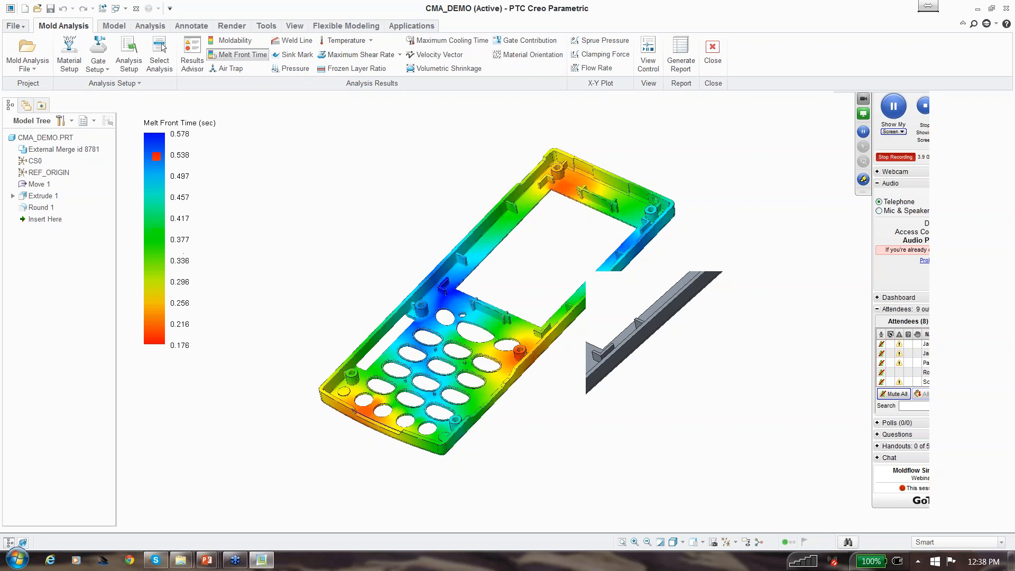